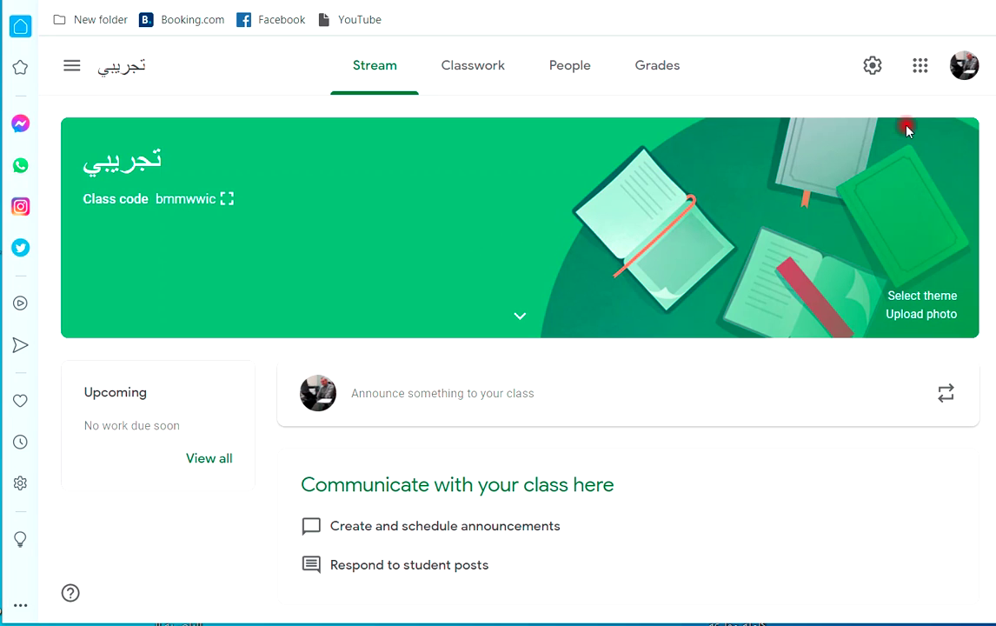
Look through the Google apps list, then close it.
click(920, 66)
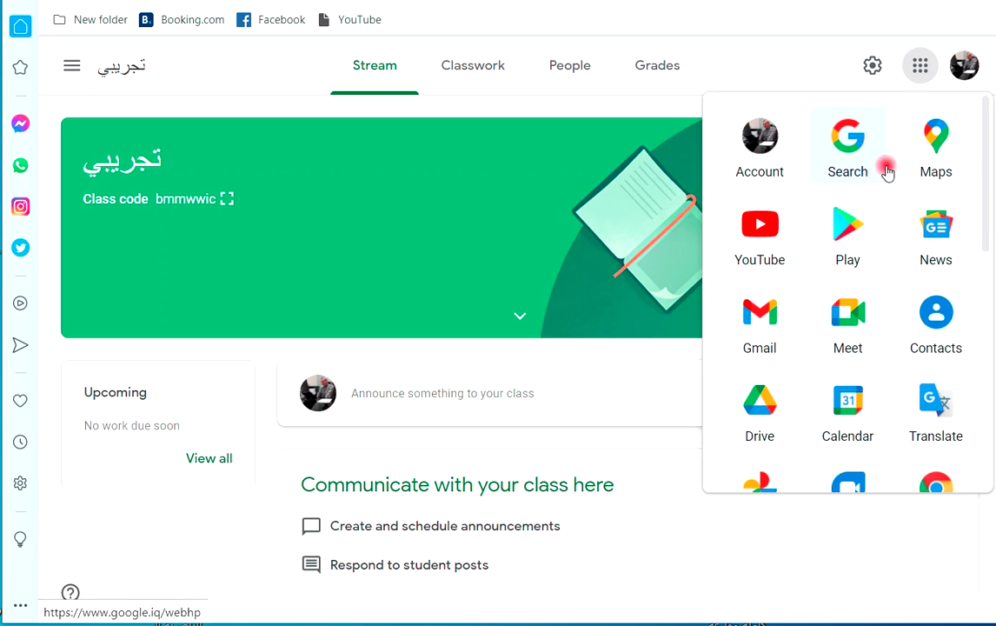
scroll(863, 329, down, 3)
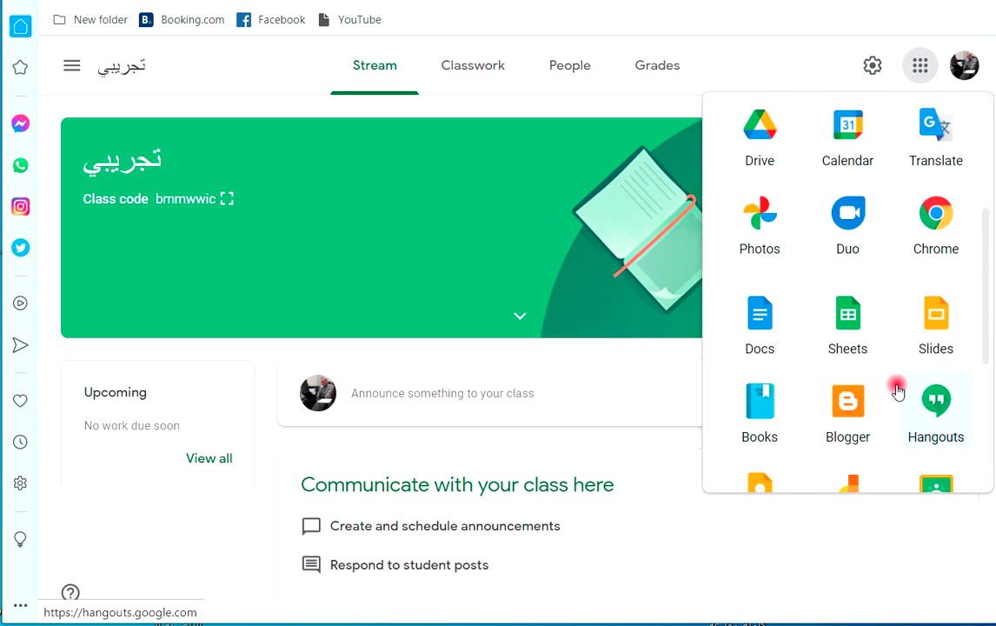
scroll(848, 382, down, 4)
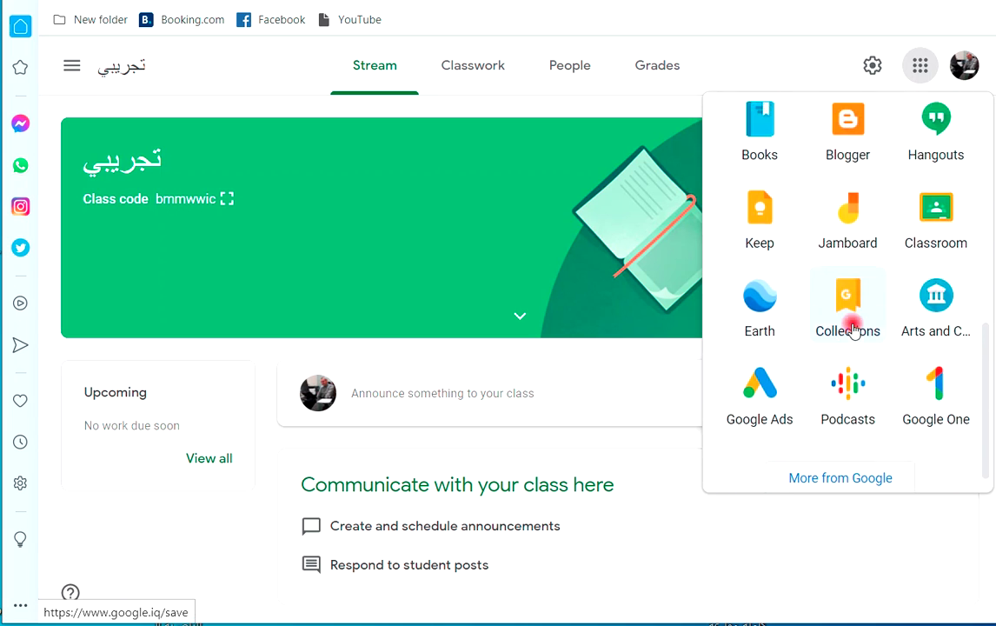
scroll(929, 280, up, 1)
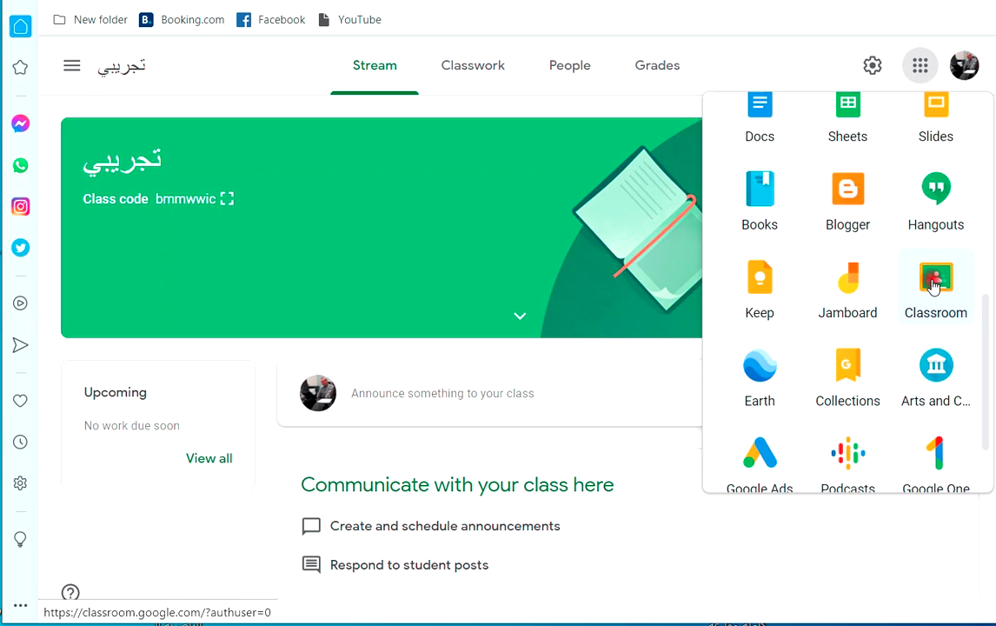
scroll(921, 290, up, 2)
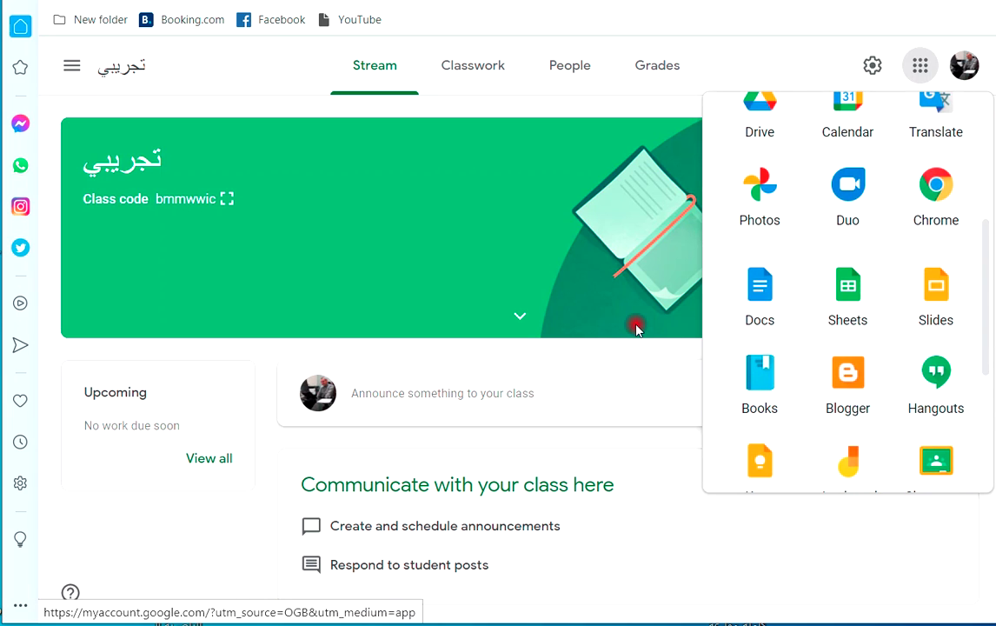
click(313, 301)
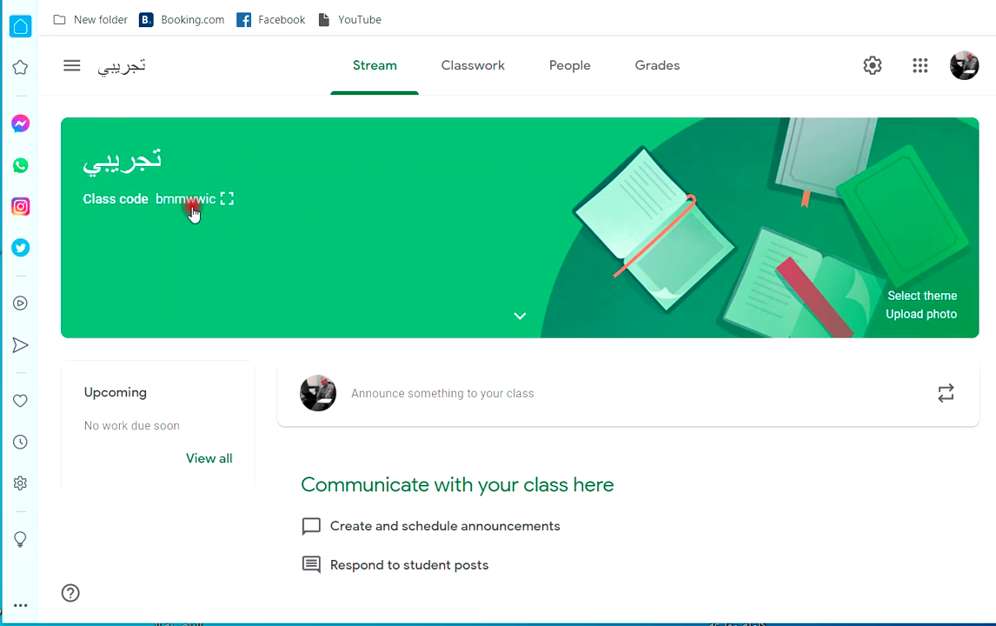
Go to the Classes overview and show the Join class / Create class choices.
click(73, 66)
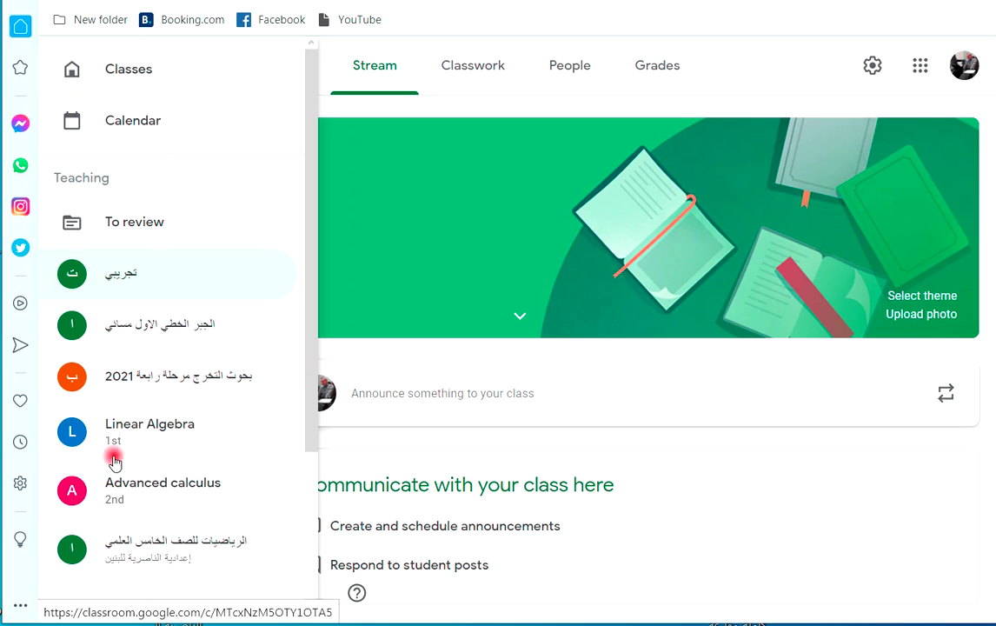
click(120, 70)
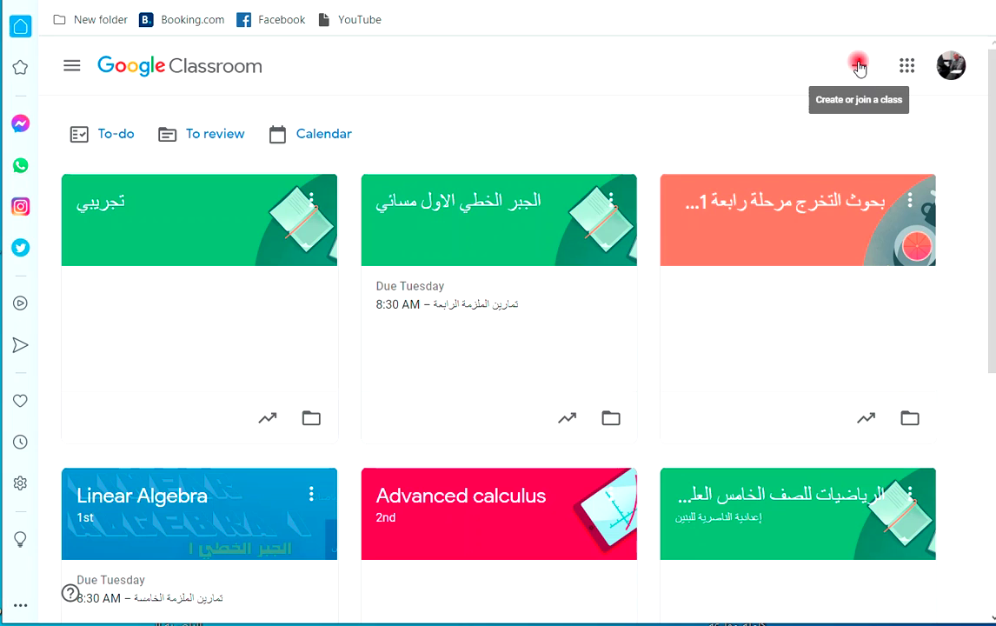
click(859, 67)
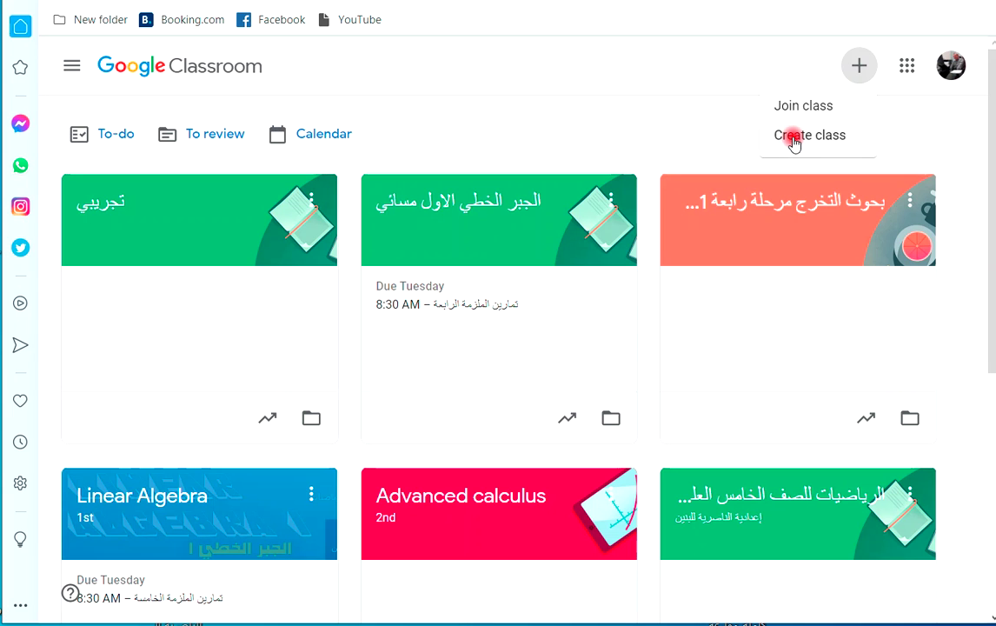
Start creating a class and accept the personal-account notice.
click(794, 137)
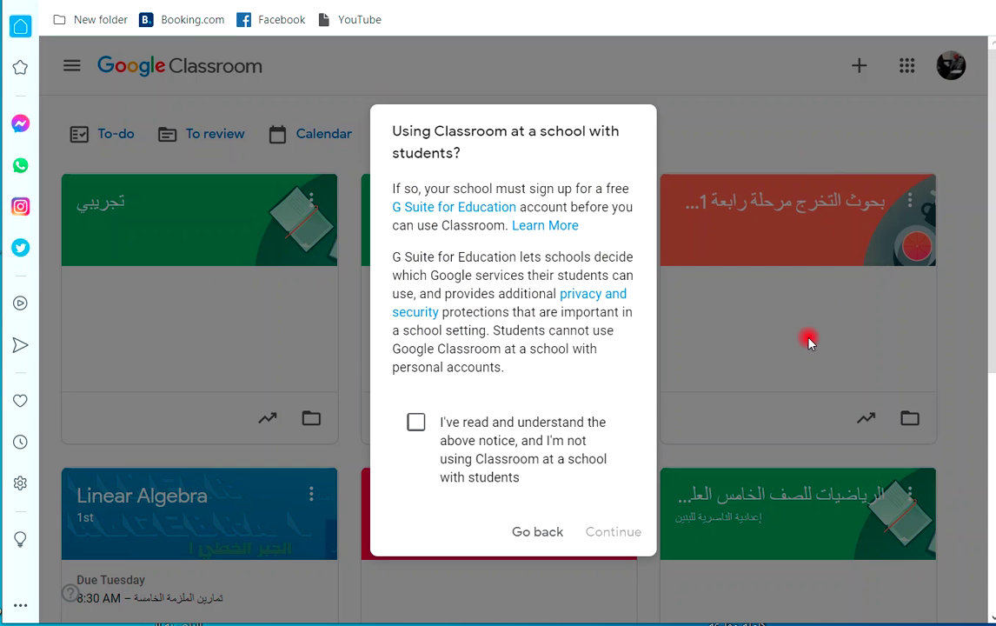
click(416, 422)
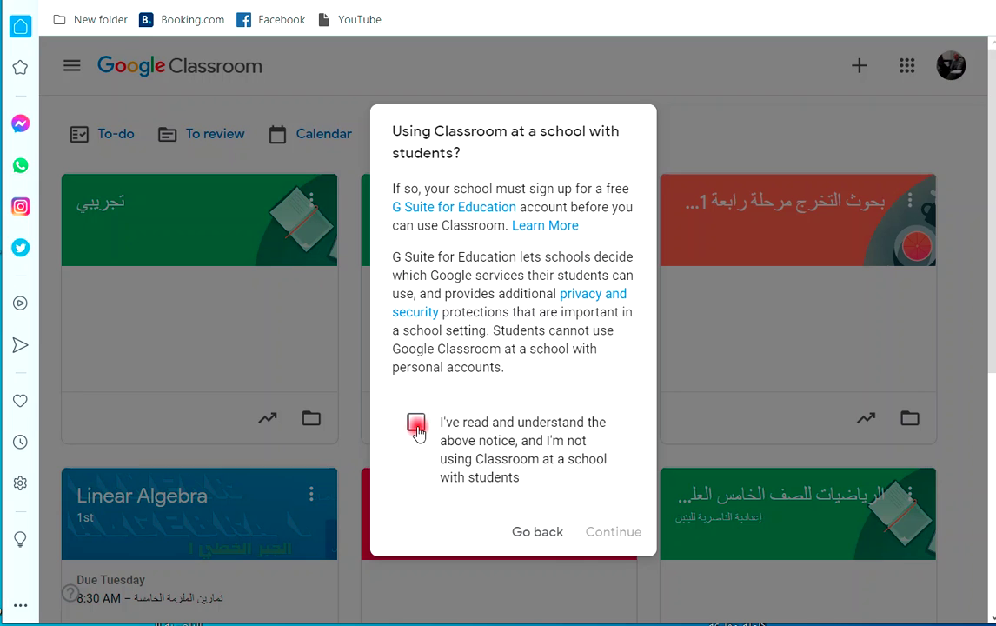
click(604, 546)
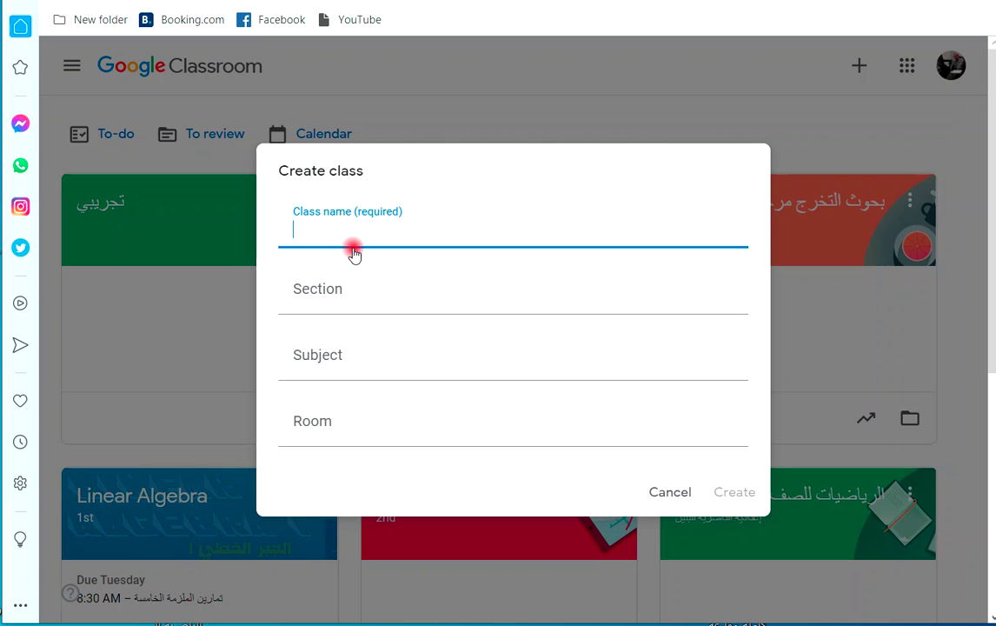
Create class تجريبي2 with subject الرياضيات and a room entered.
text(تجريبي2)
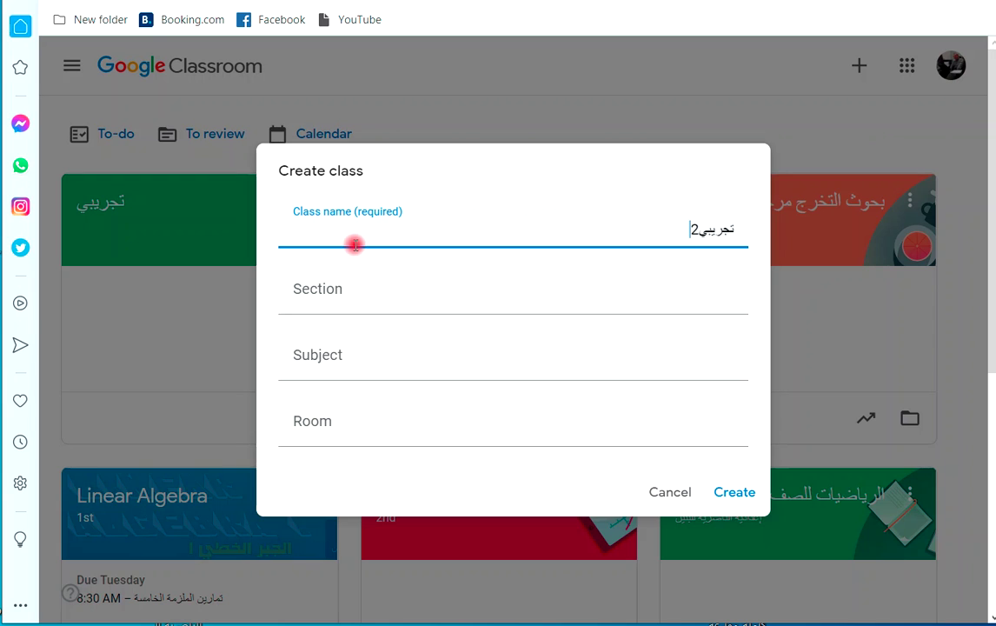
click(463, 285)
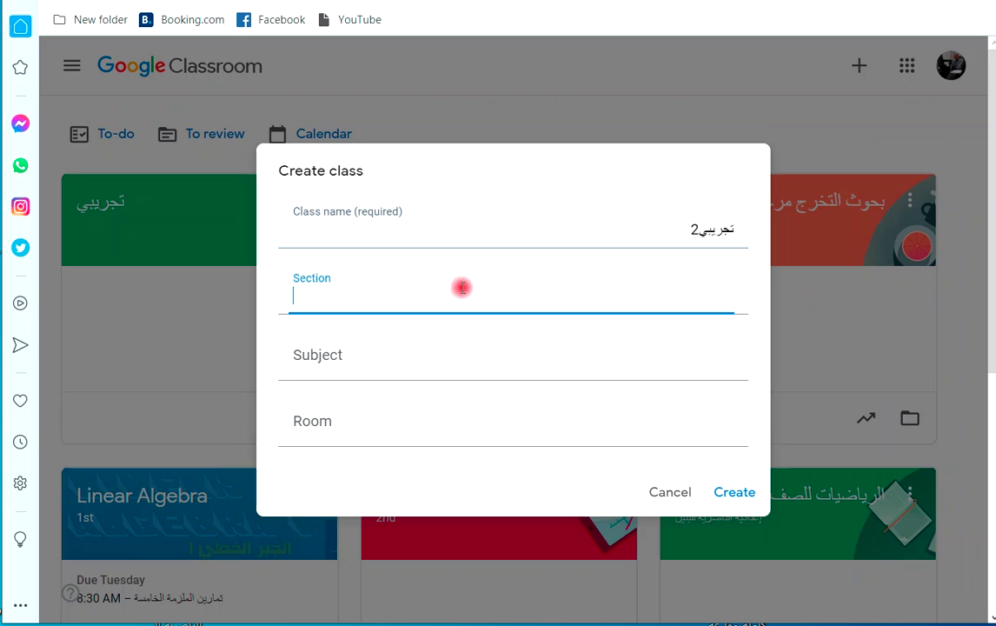
click(371, 351)
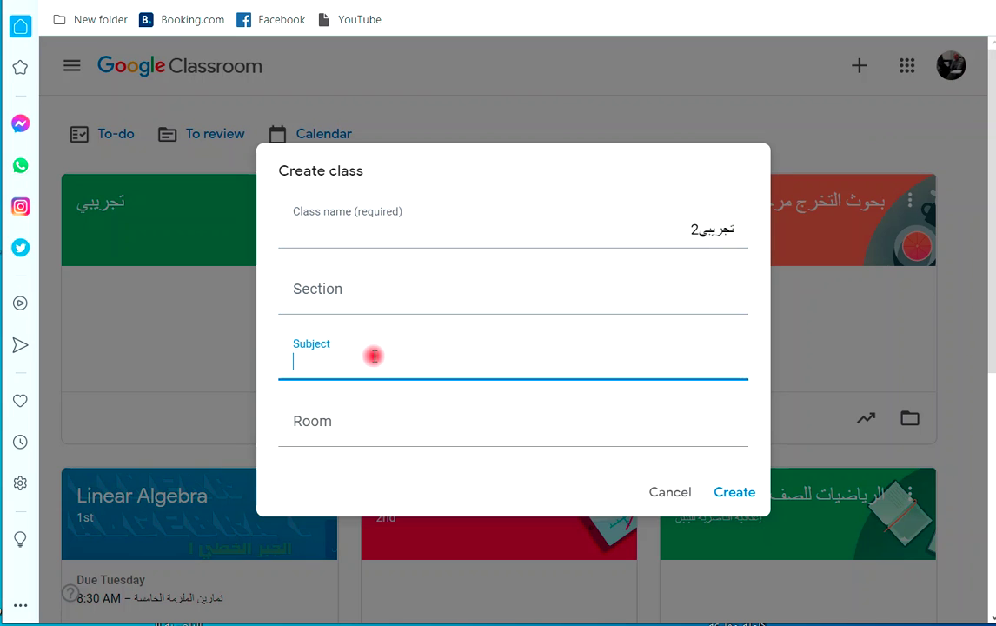
click(540, 412)
click(689, 352)
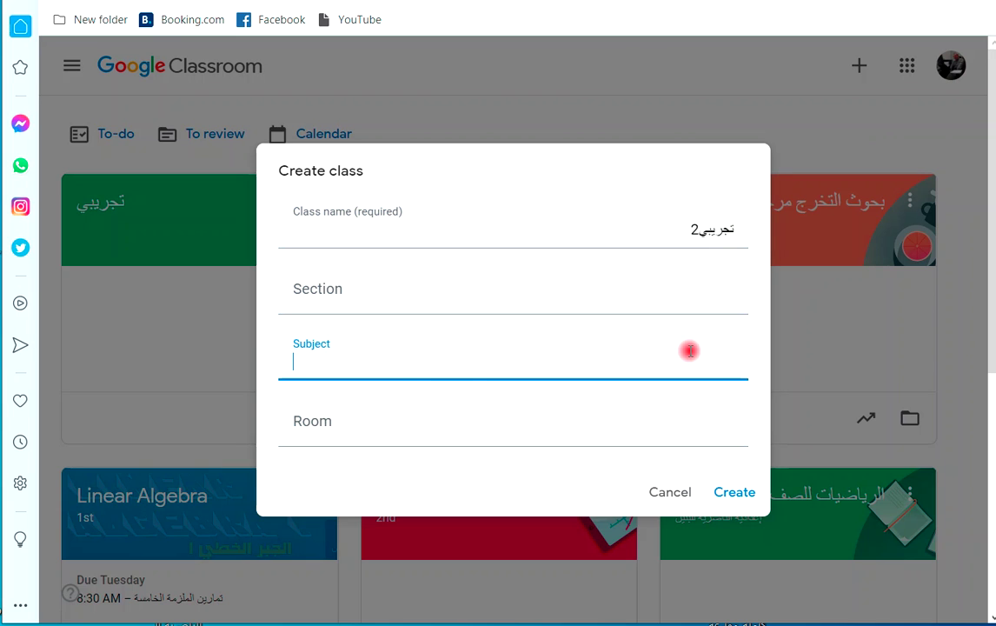
text(الرياضيات)
click(710, 428)
text(الخامس الاحيائي)
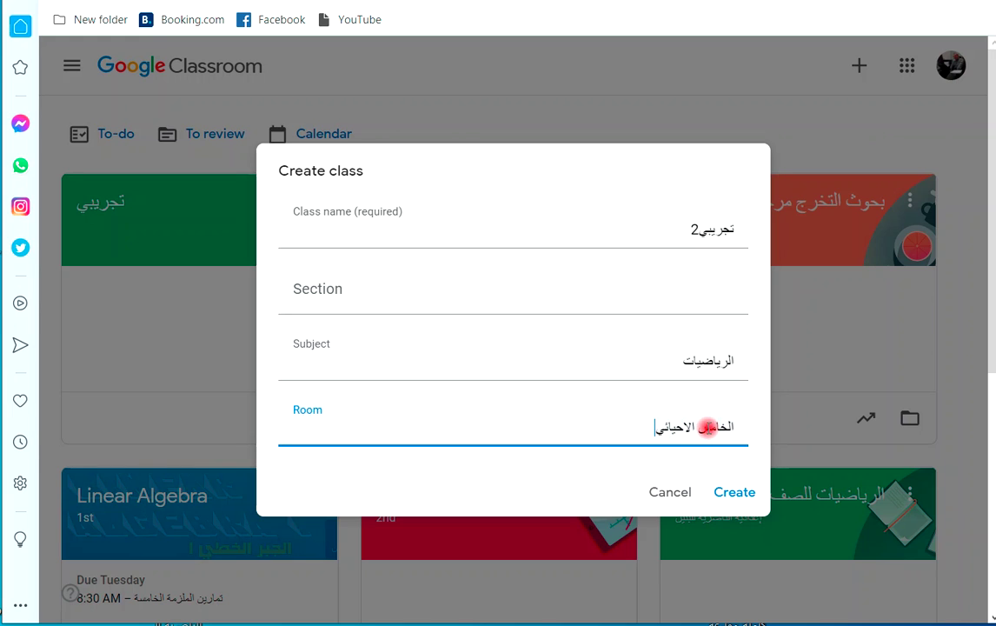
click(729, 493)
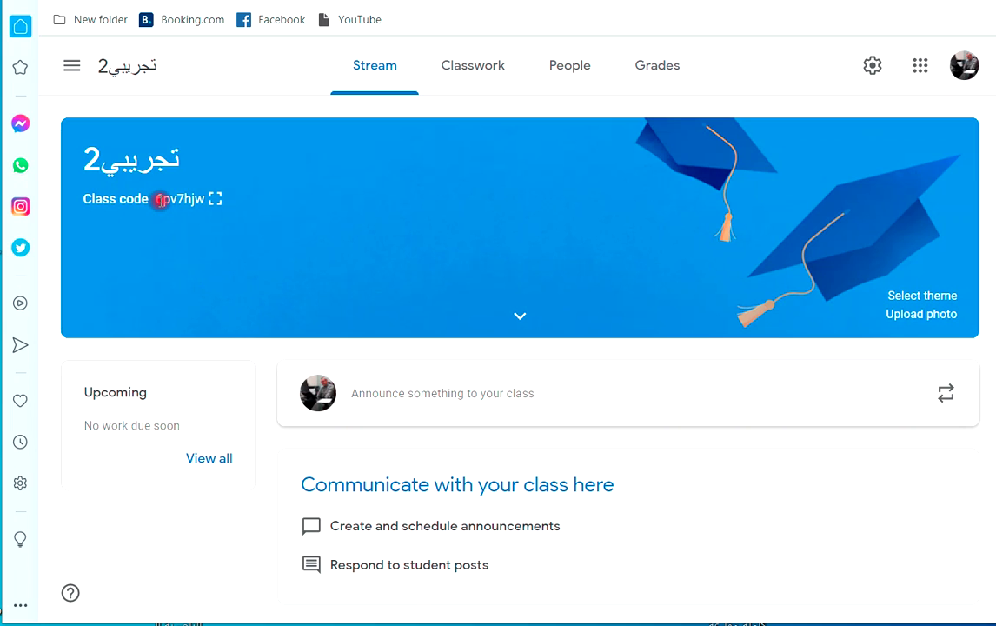
Copy the تجريبي2 class code from its enlarged view, then return to the Classes overview.
drag(159, 199, 207, 202)
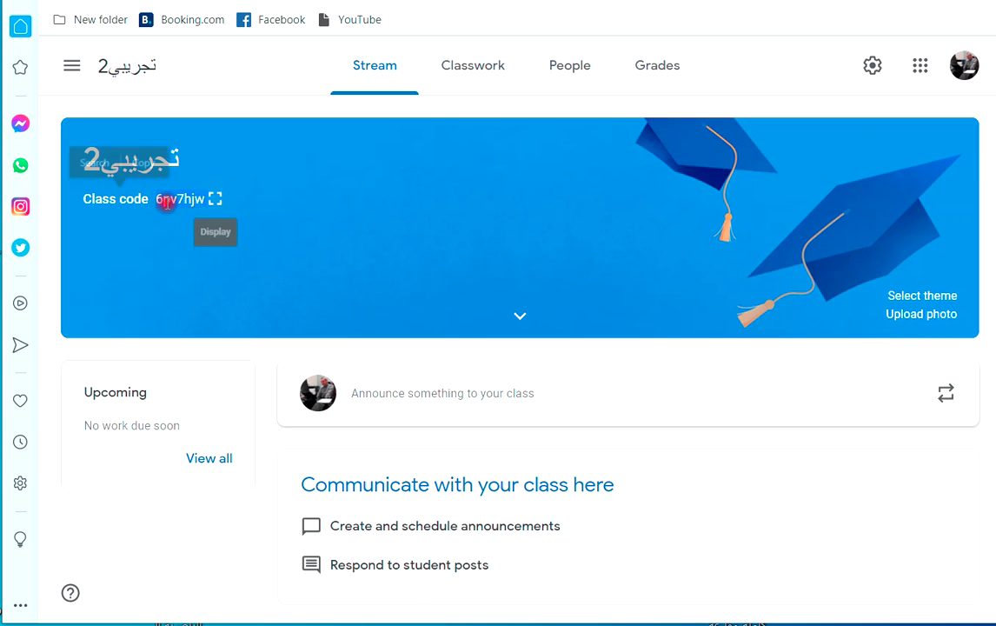
click(215, 198)
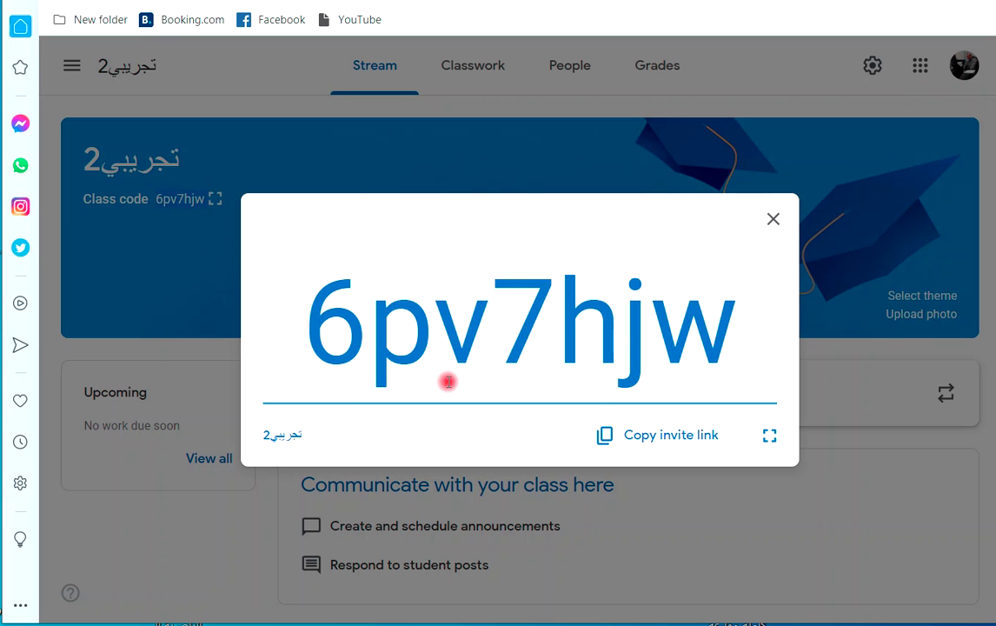
drag(307, 336, 738, 339)
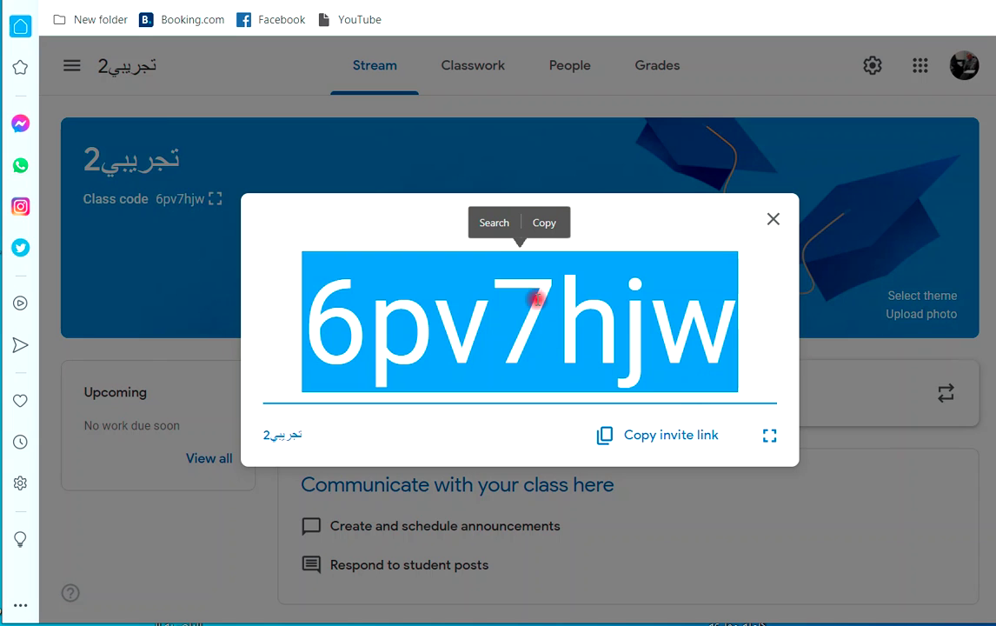
click(538, 228)
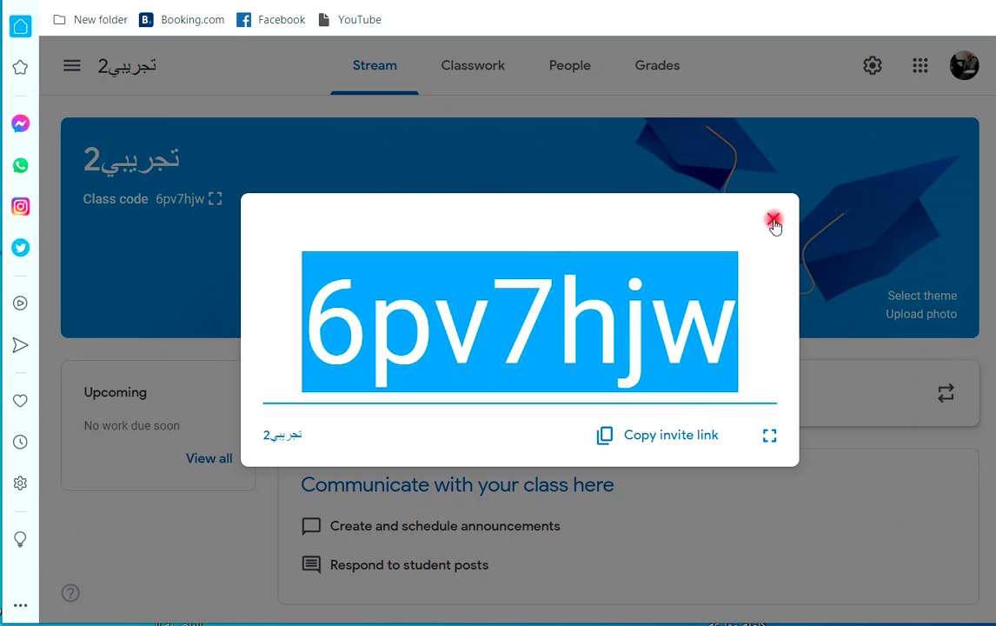
click(773, 219)
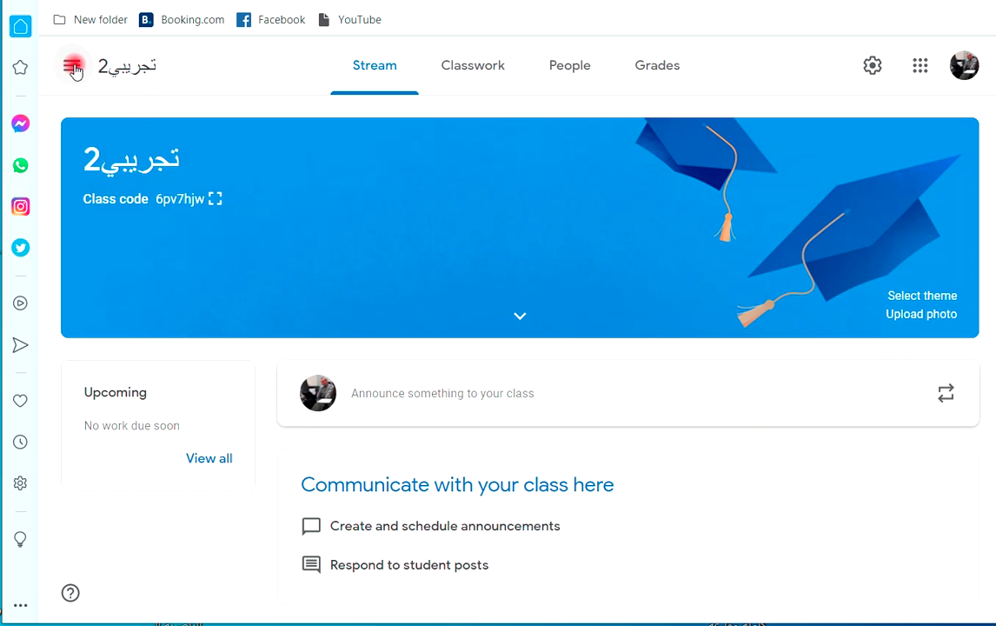
click(72, 65)
click(102, 69)
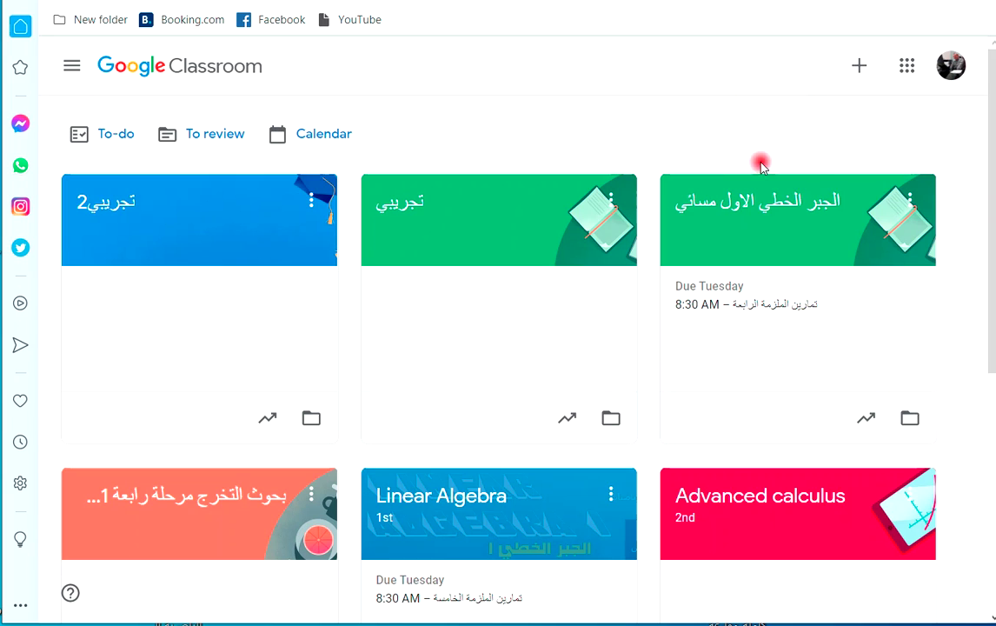
click(859, 70)
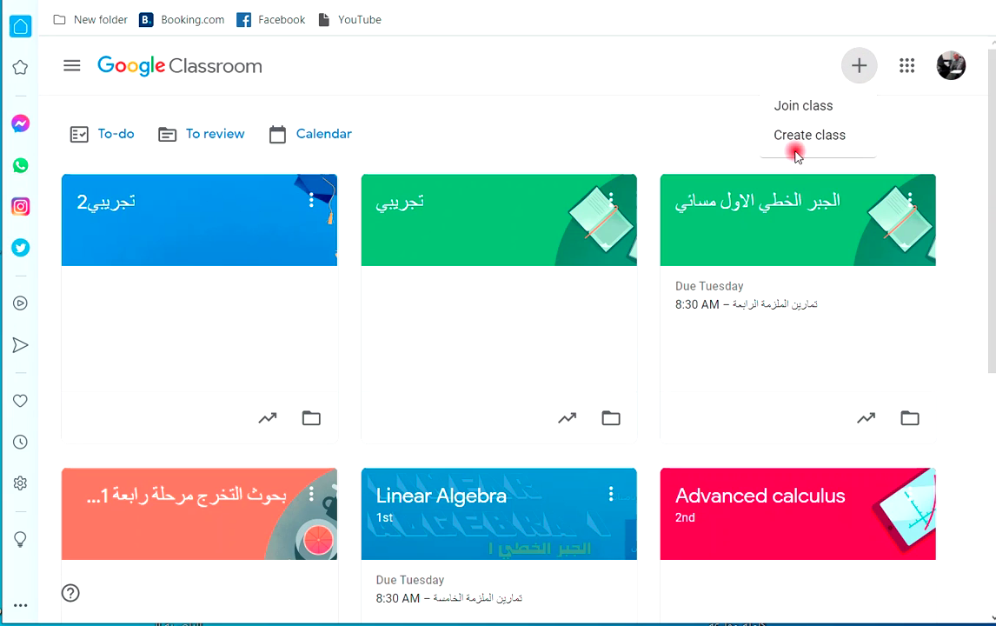
click(798, 106)
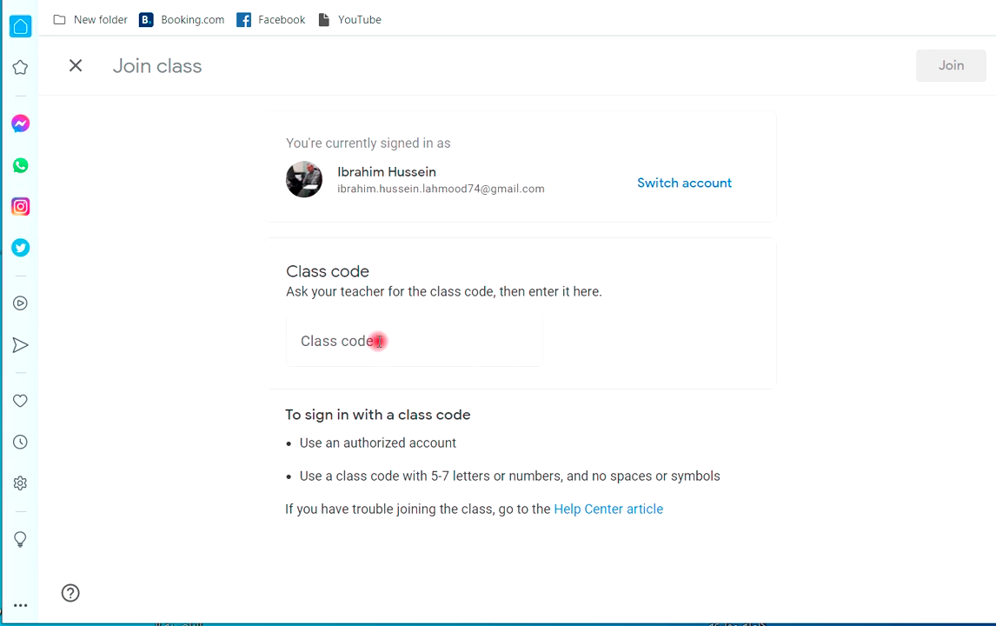
click(380, 340)
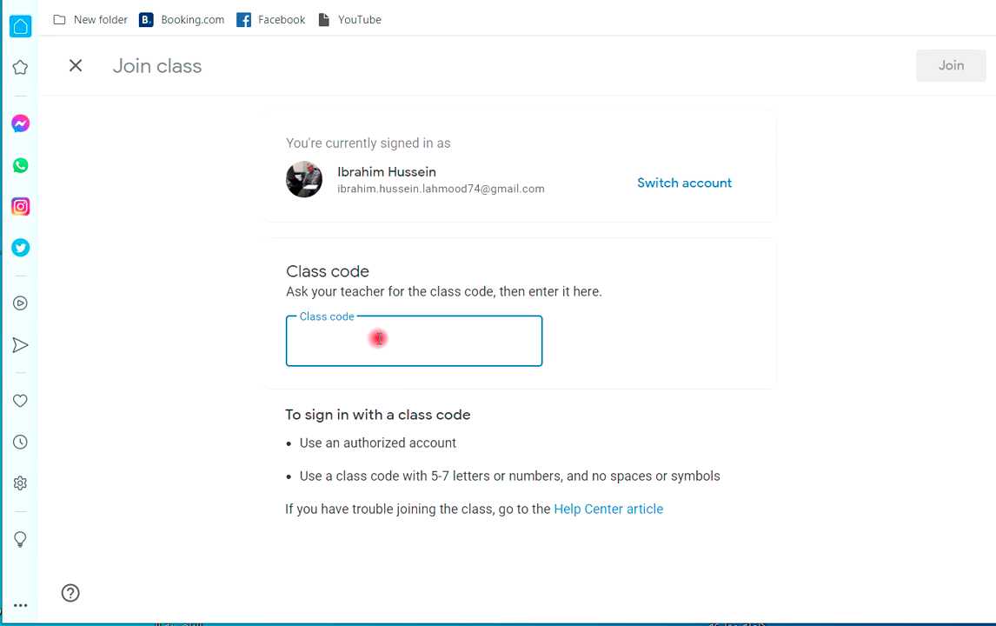
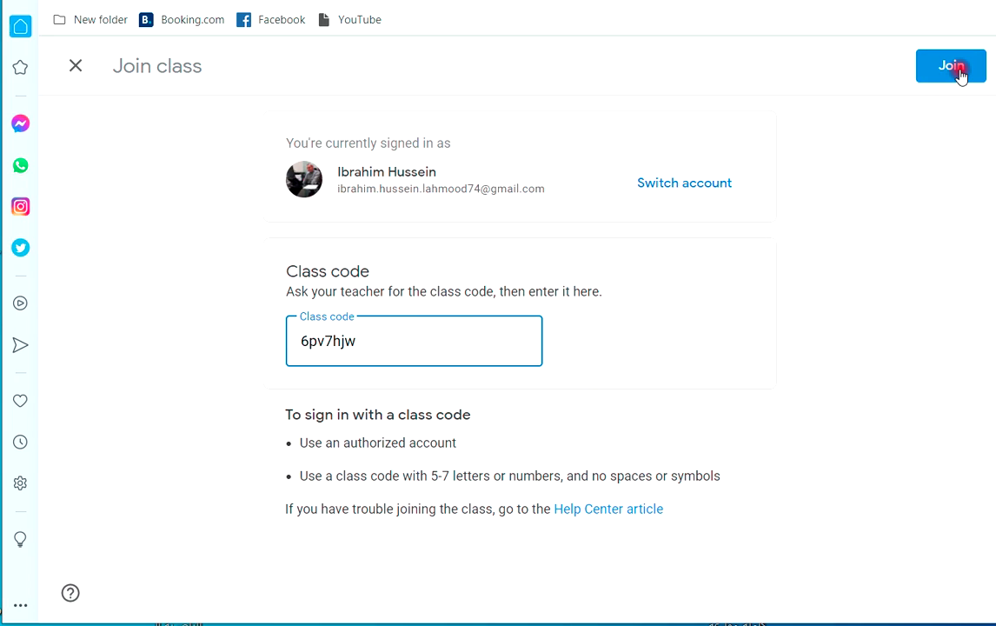
click(74, 68)
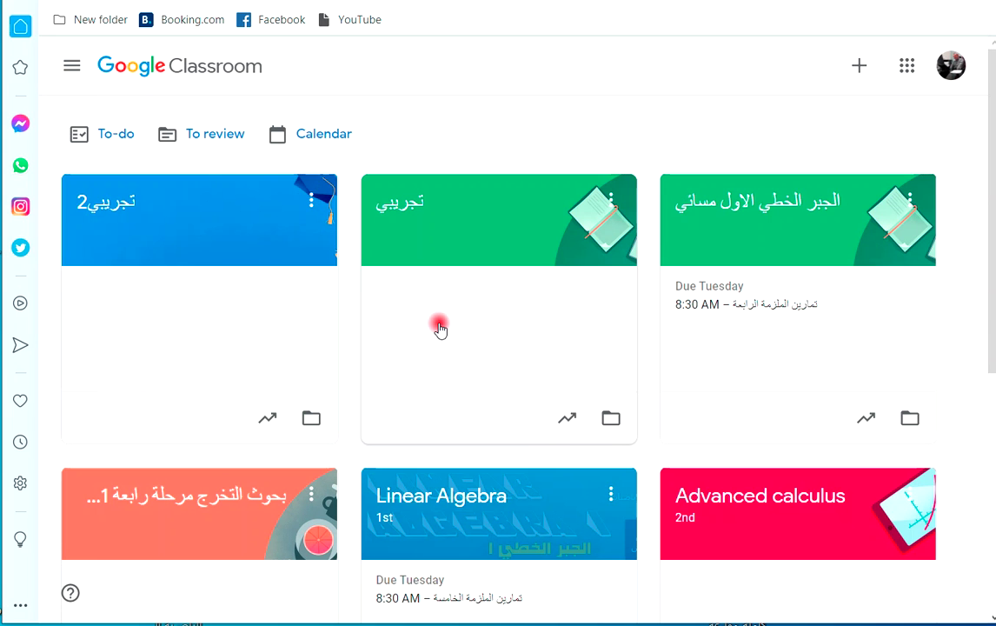
Open تجريبي2's People page and its invite-students form.
click(160, 227)
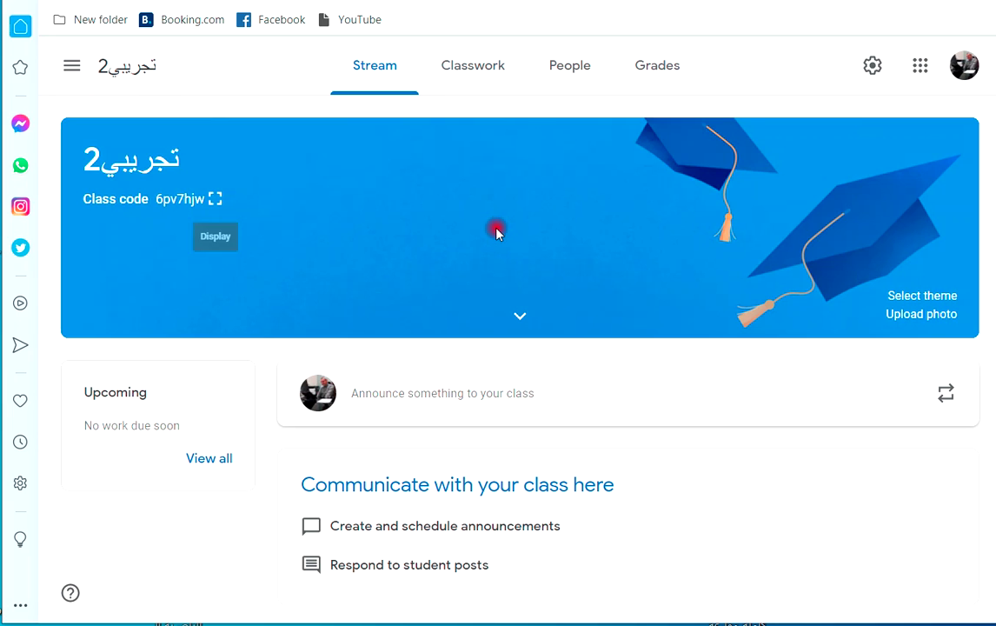
click(569, 67)
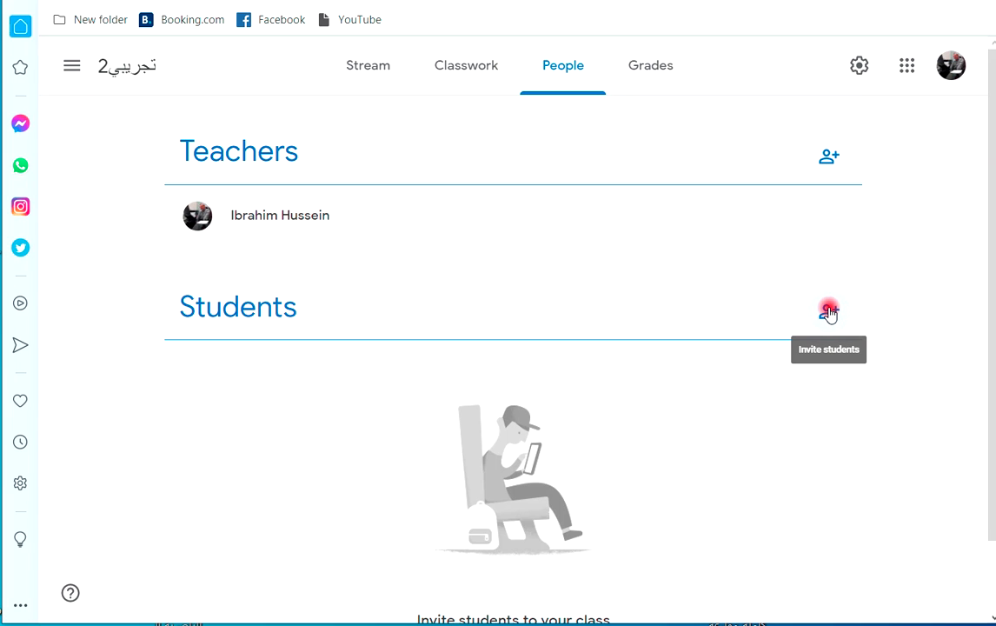
click(831, 315)
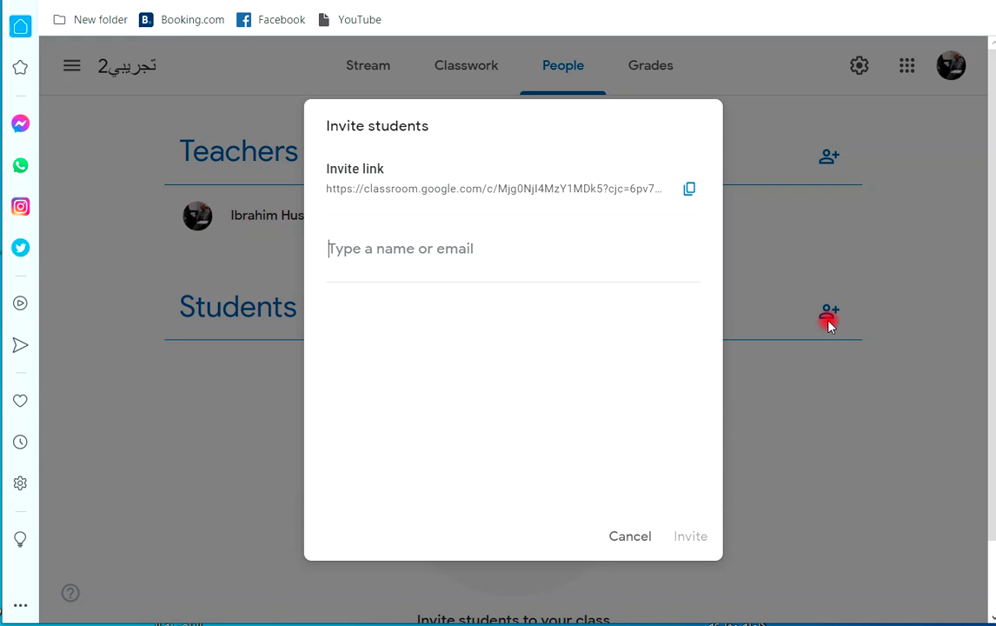
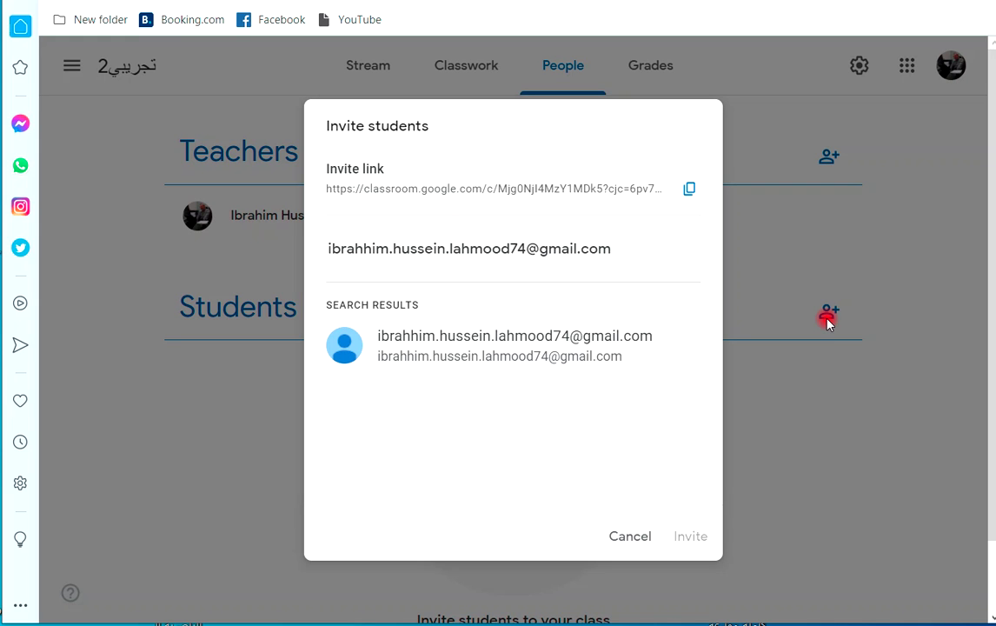
Enter the student's e-mail address, pick the matching result and send the invitation.
click(431, 339)
click(688, 538)
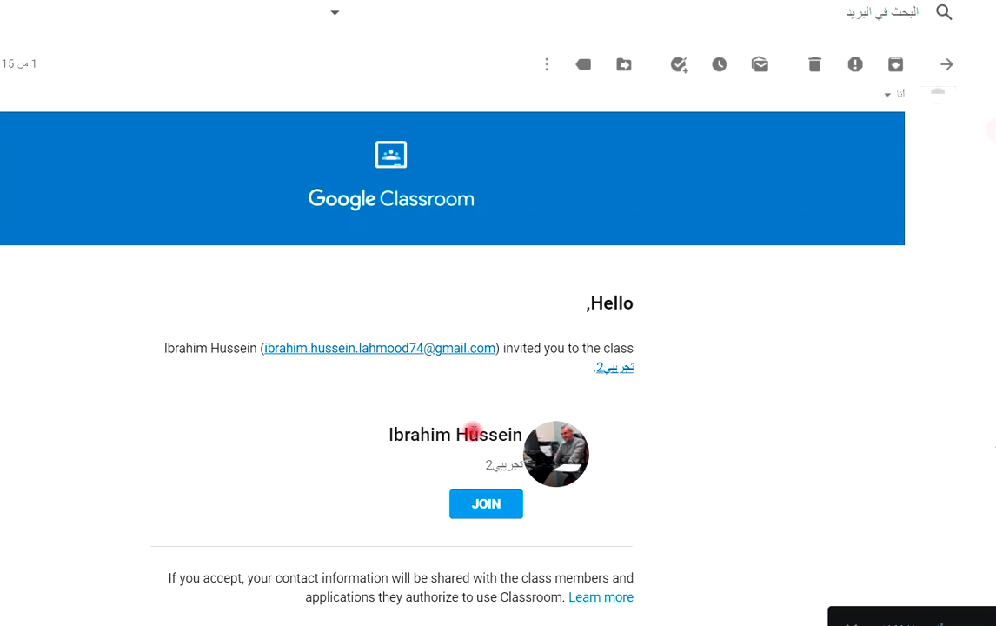
Join تجريبي2 from the Gmail invitation and confirm the join prompt.
click(487, 505)
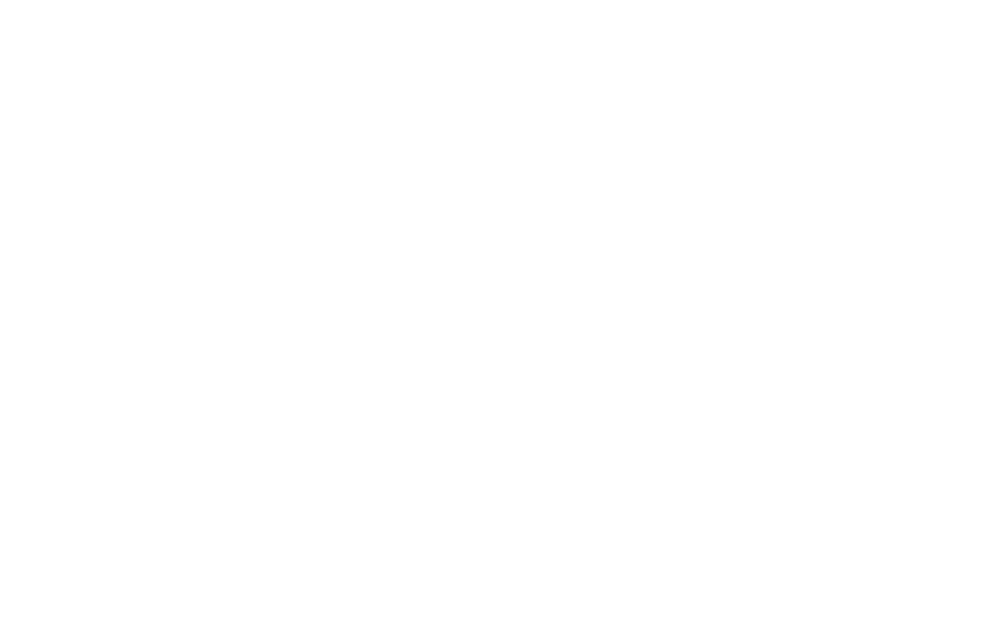
click(364, 408)
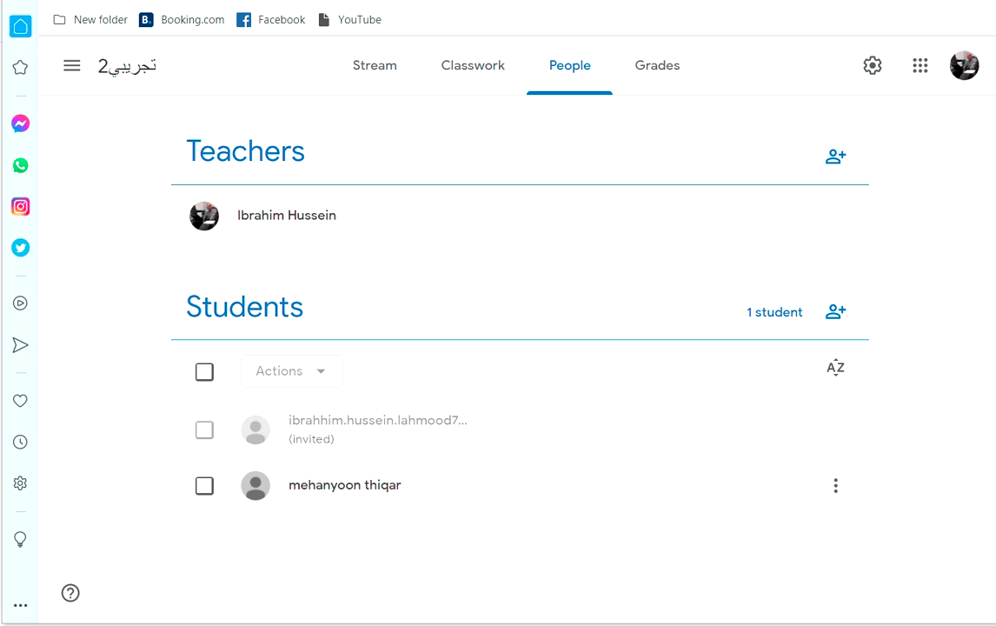
Browse the Stream, Classwork and People pages, ending back on the Stream.
click(374, 65)
click(461, 69)
click(561, 70)
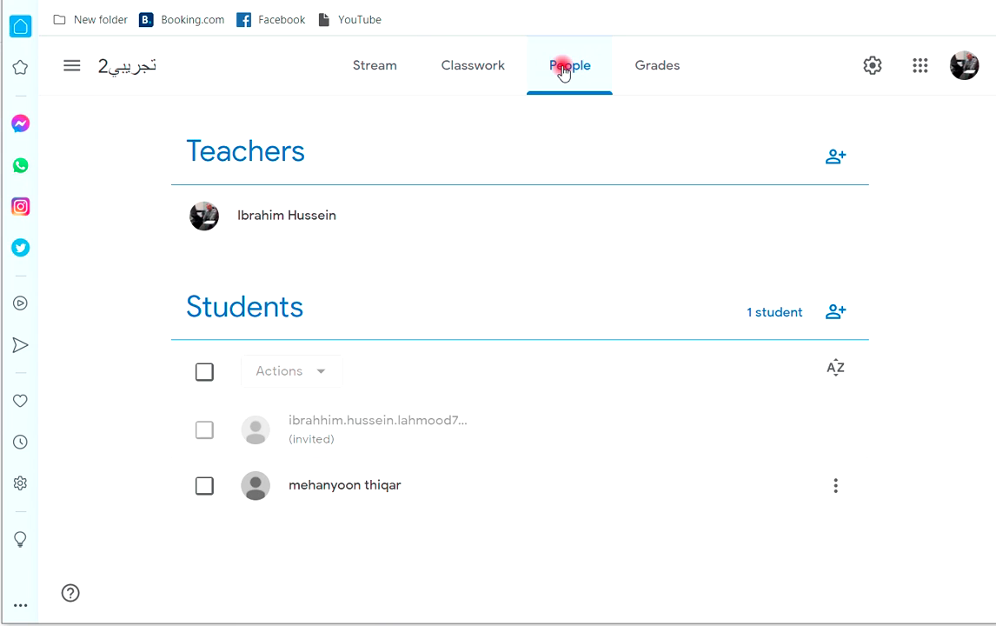
click(470, 68)
click(381, 75)
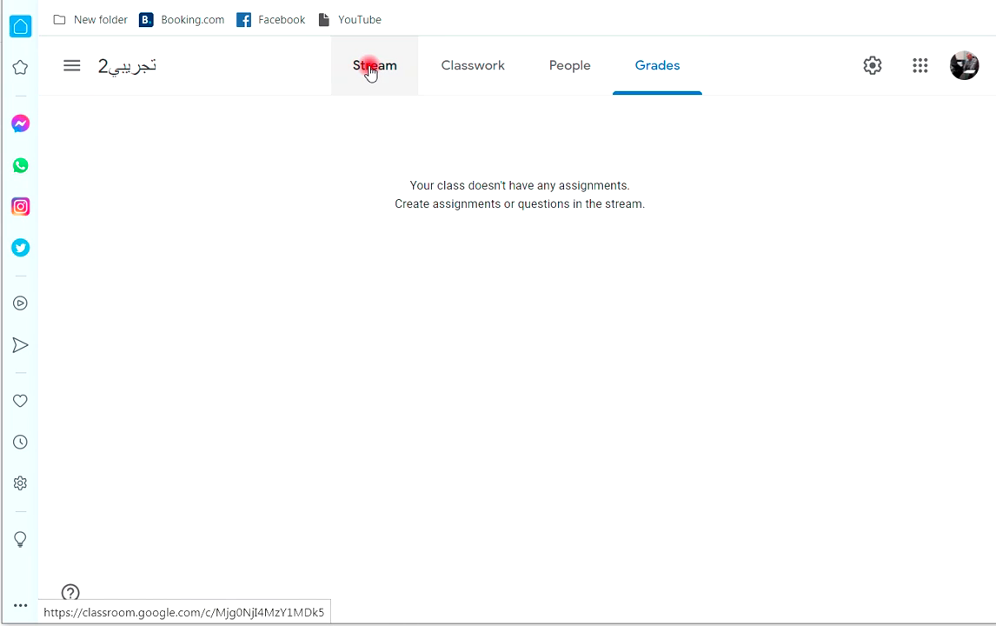
click(369, 69)
Post the announcement 'موعد الامتحان اليوم سيكون يوم 22/2/2021' to all students.
click(491, 398)
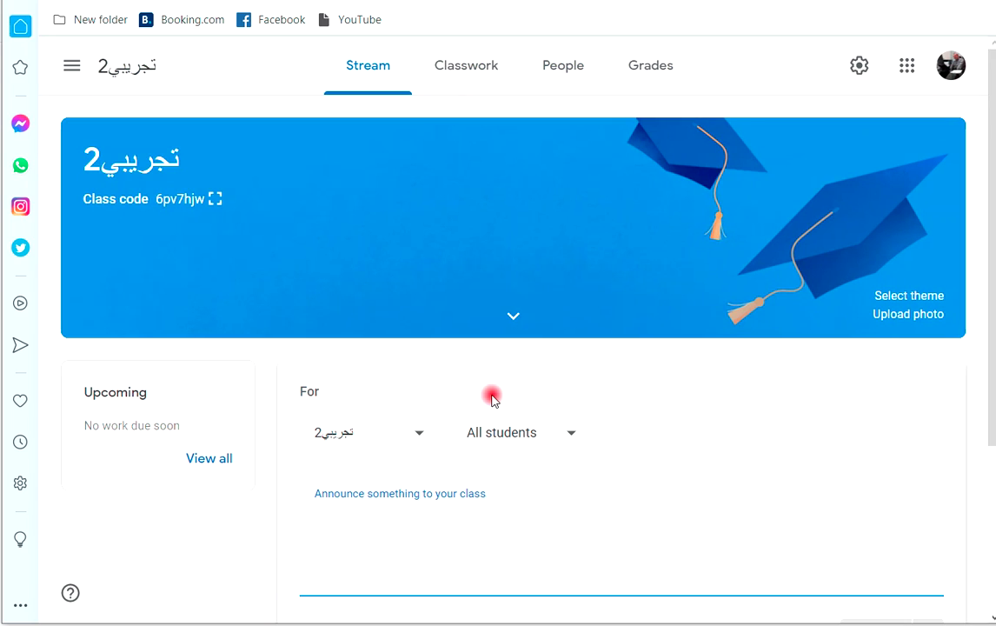
text(I)
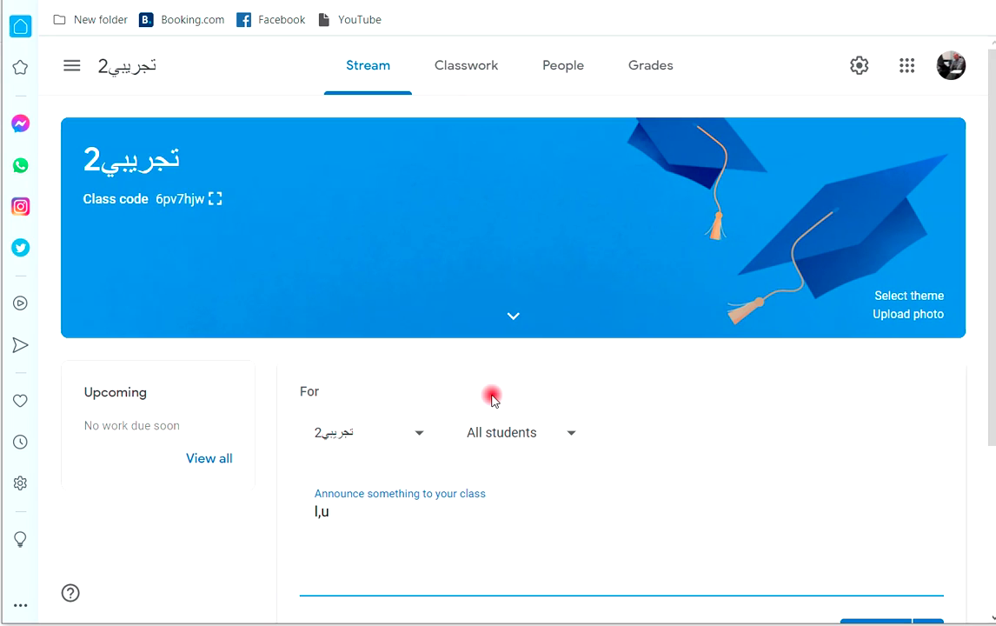
key(BackSpace)
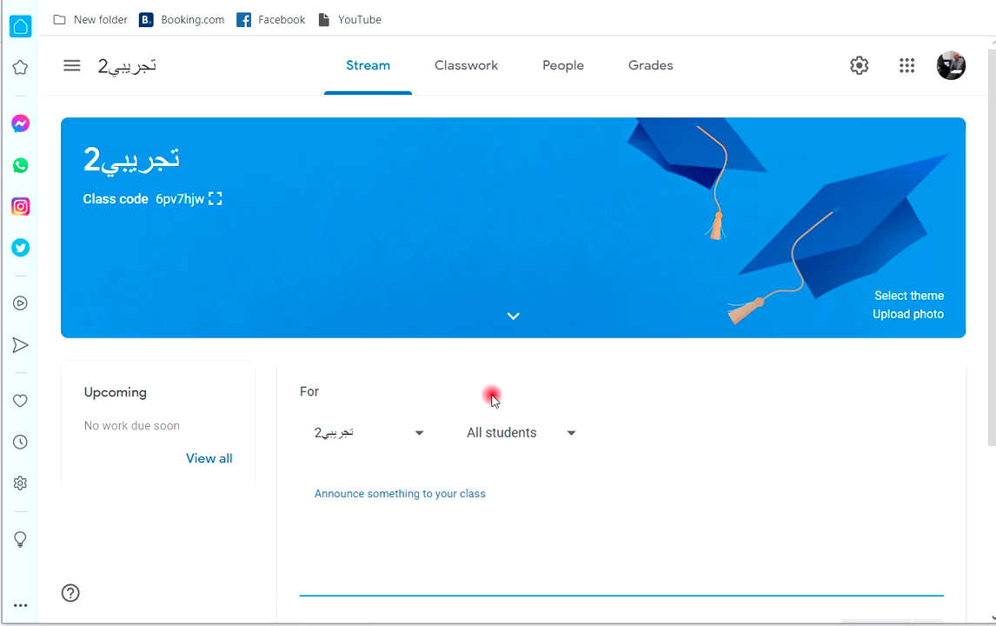
text(موعد الامتحان اليوم سيكون يوم 22/)
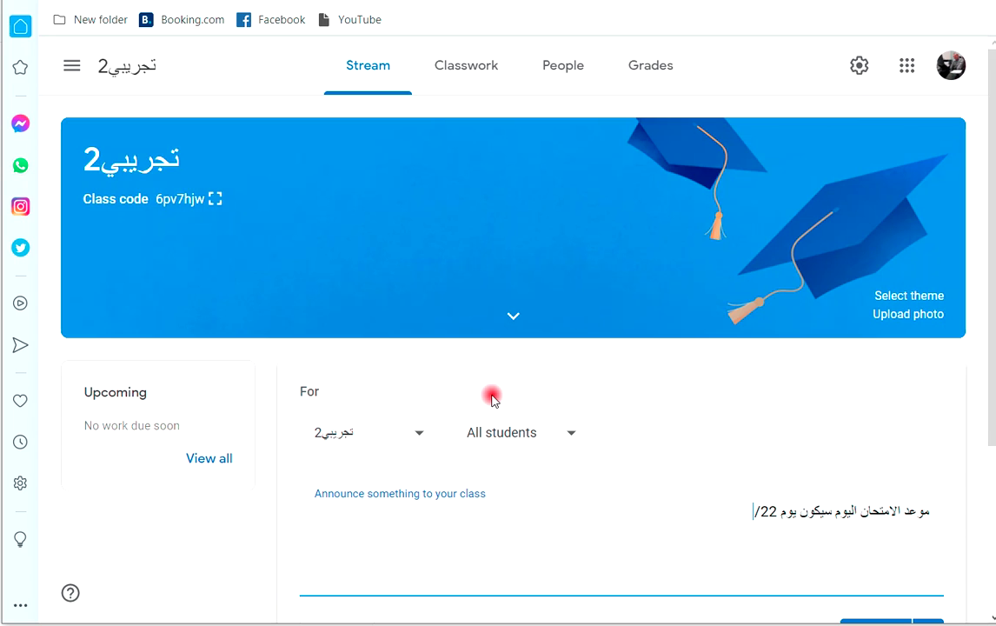
text(20231)
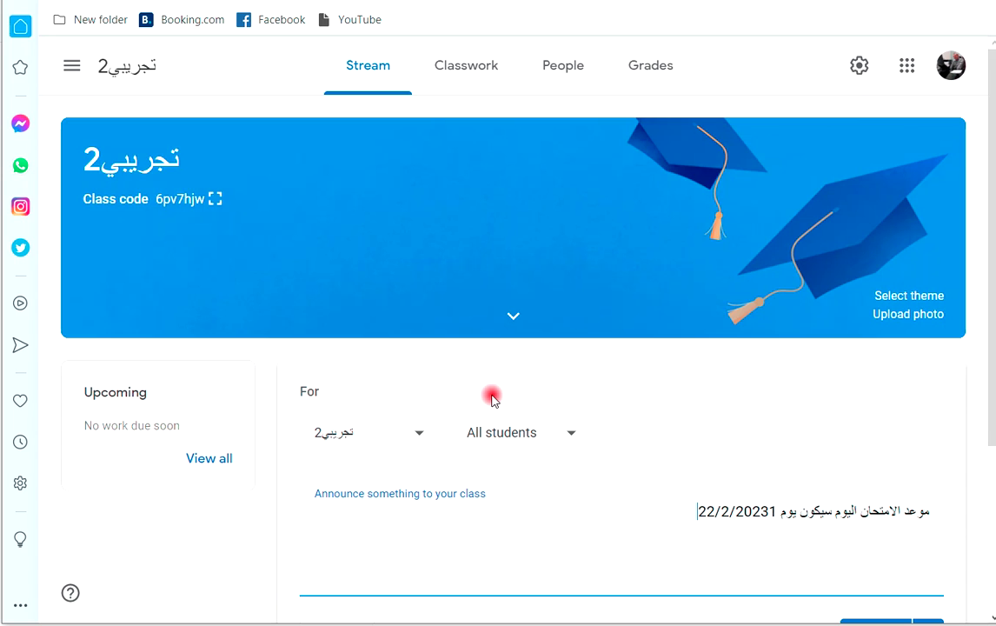
key(BackSpace)
key(BackSpace)
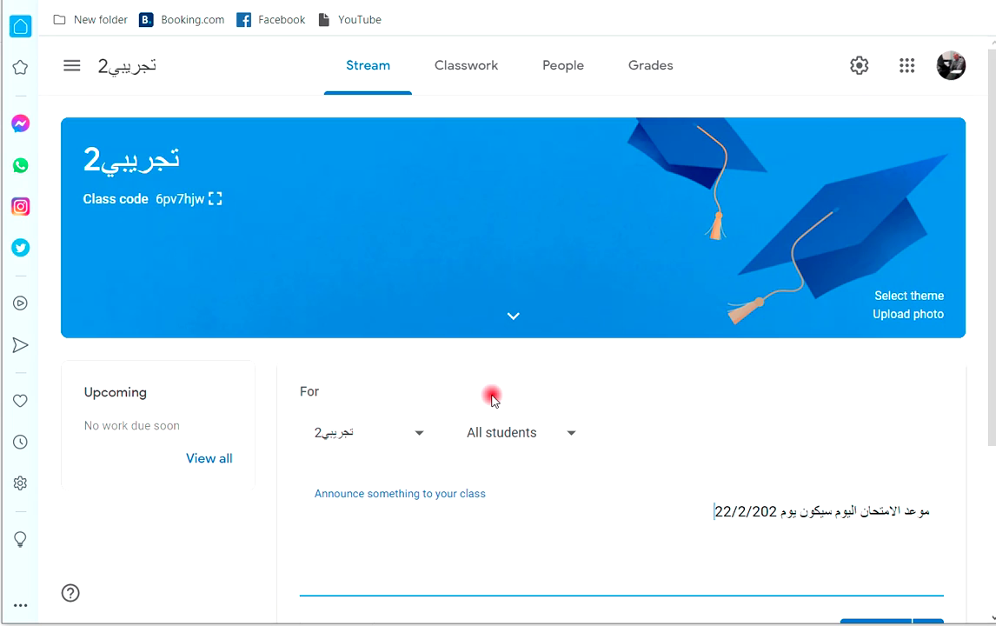
text(1)
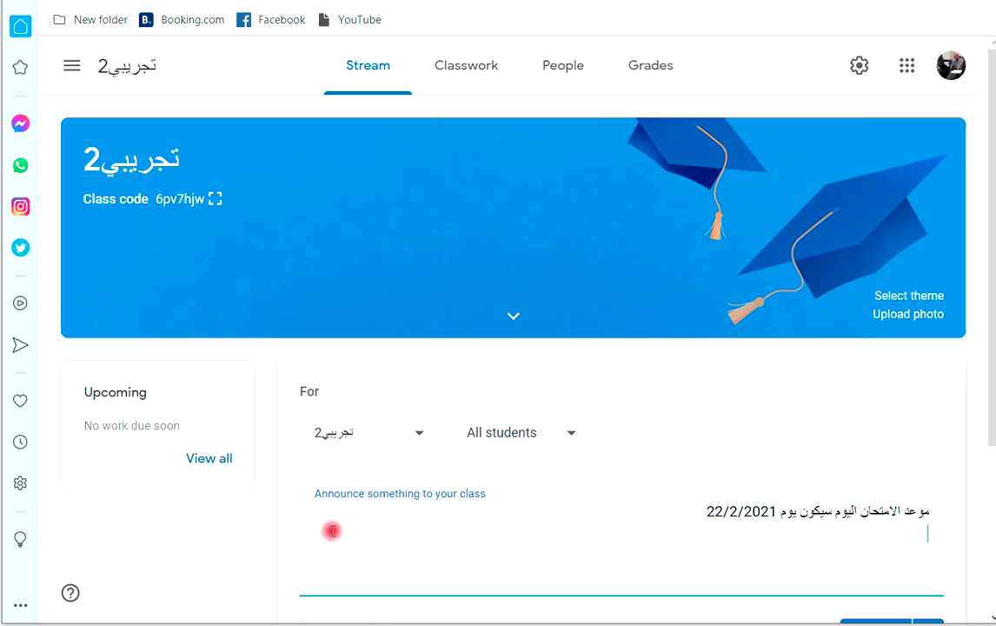
scroll(586, 413, down, 2)
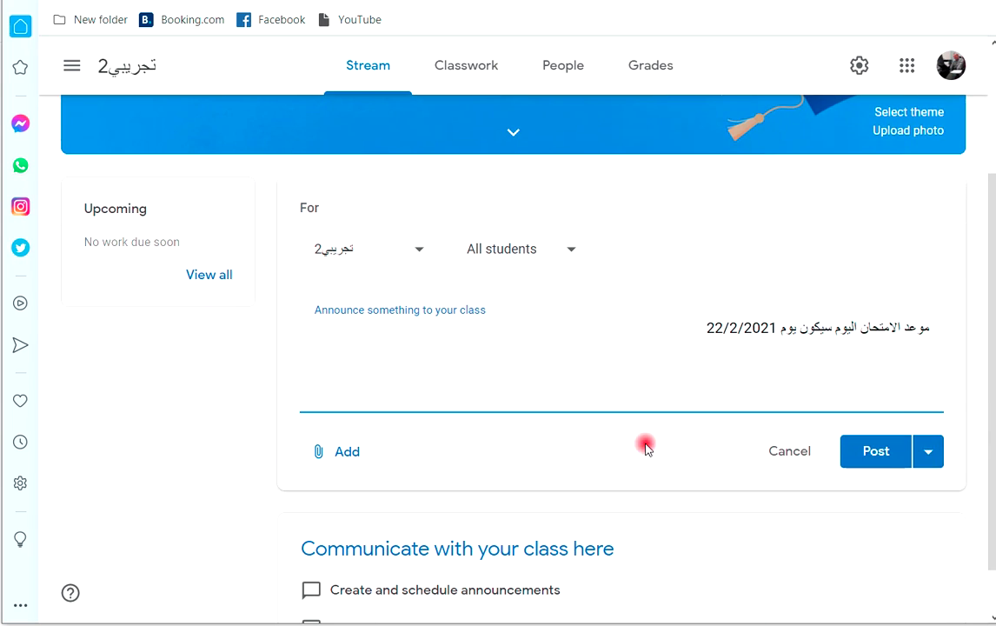
click(870, 450)
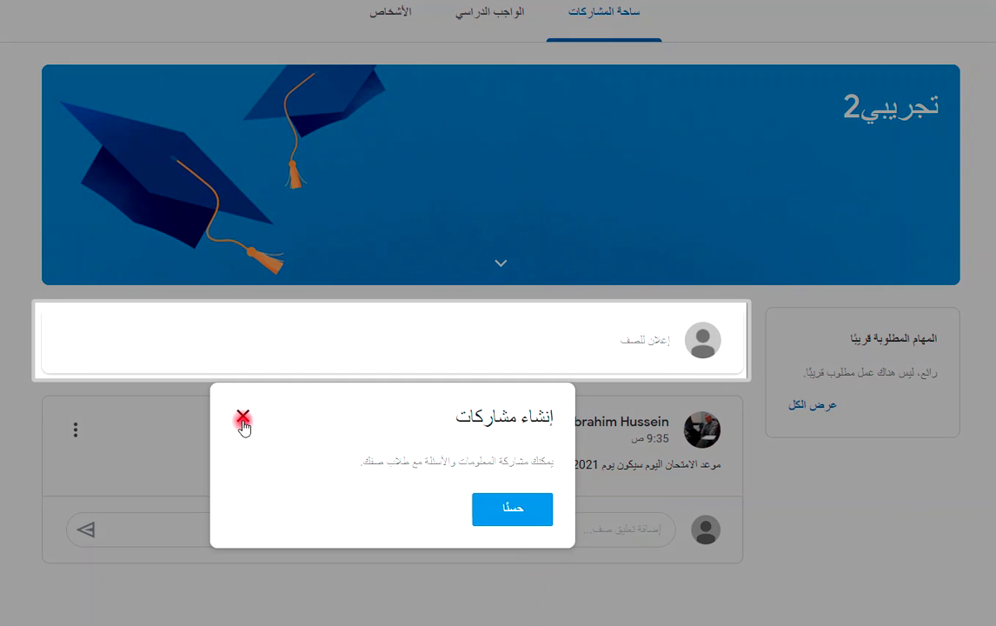
As the student, post the class comment 'تمام' on the exam announcement.
click(243, 421)
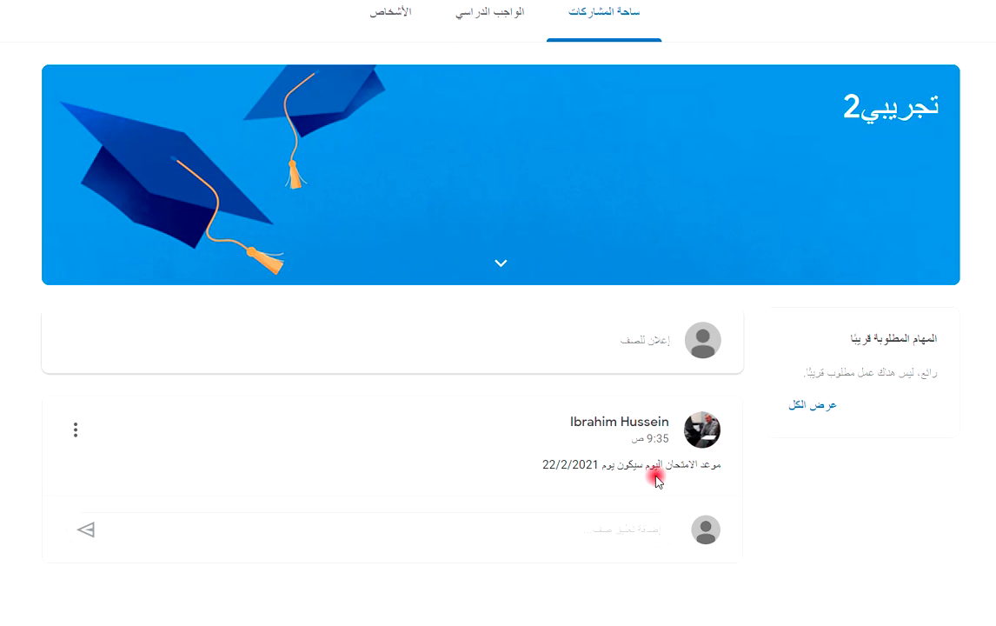
click(640, 534)
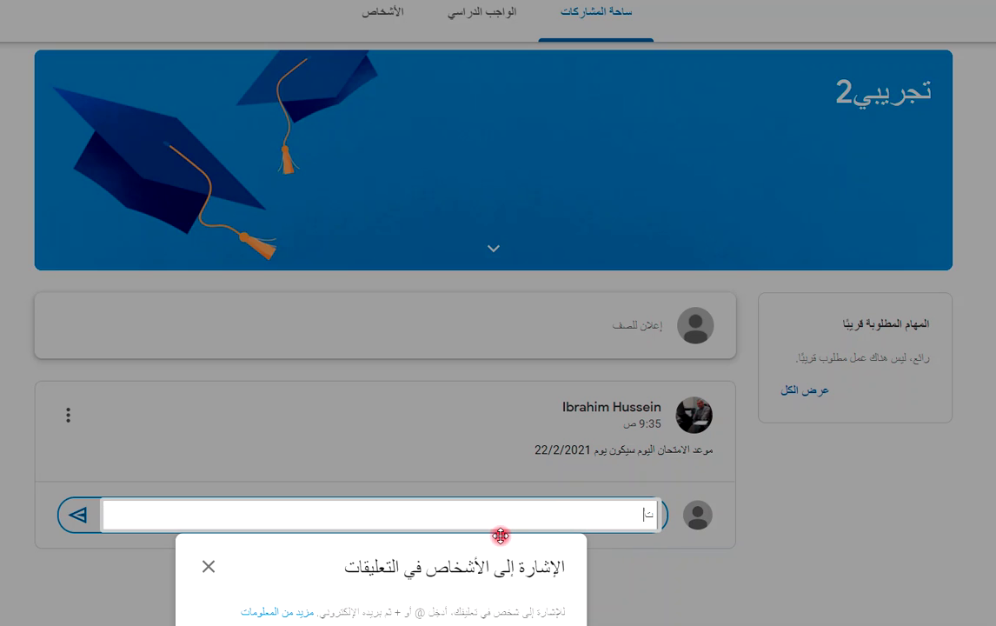
click(78, 515)
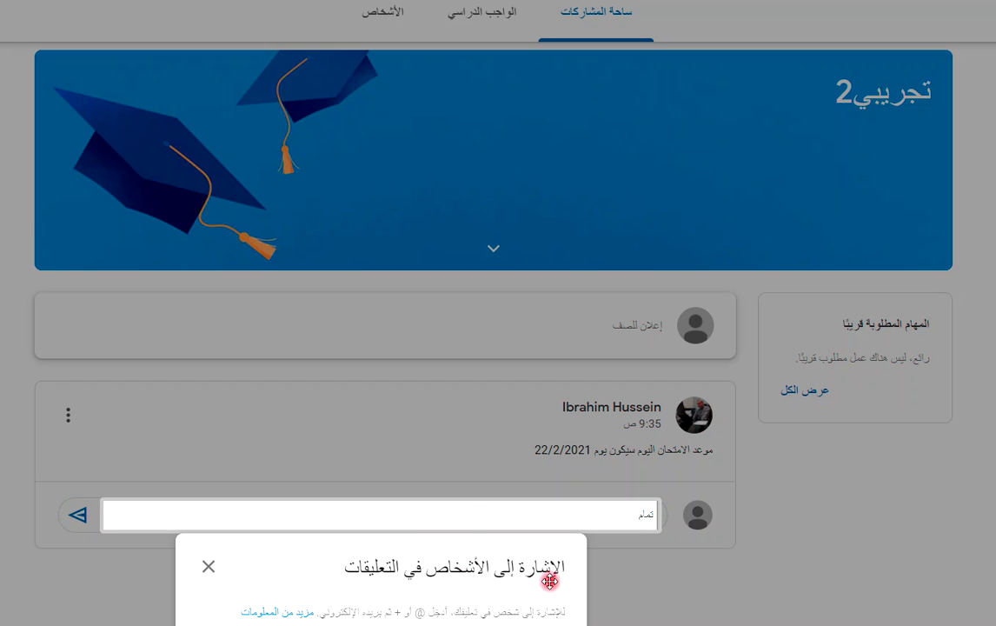
click(207, 568)
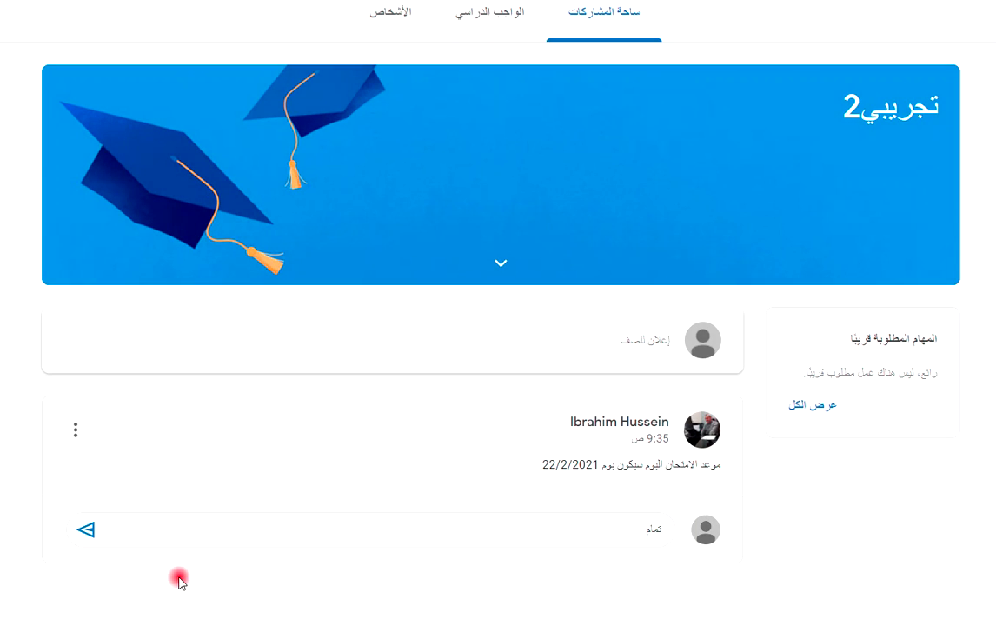
click(88, 532)
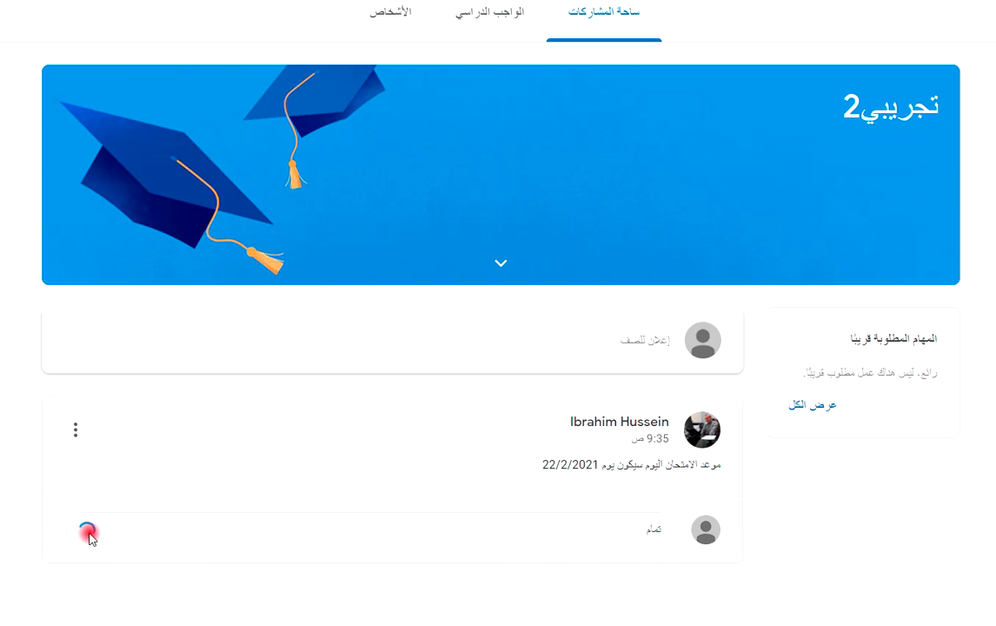
scroll(554, 539, down, 1)
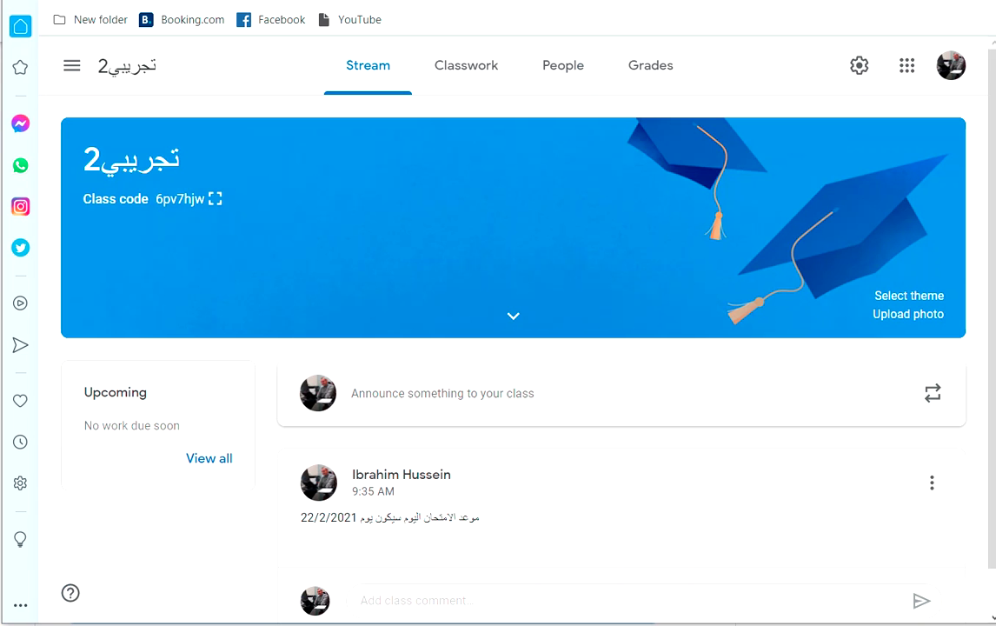
Scroll down to the student's comment, then open the Classwork page.
scroll(521, 503, down, 1)
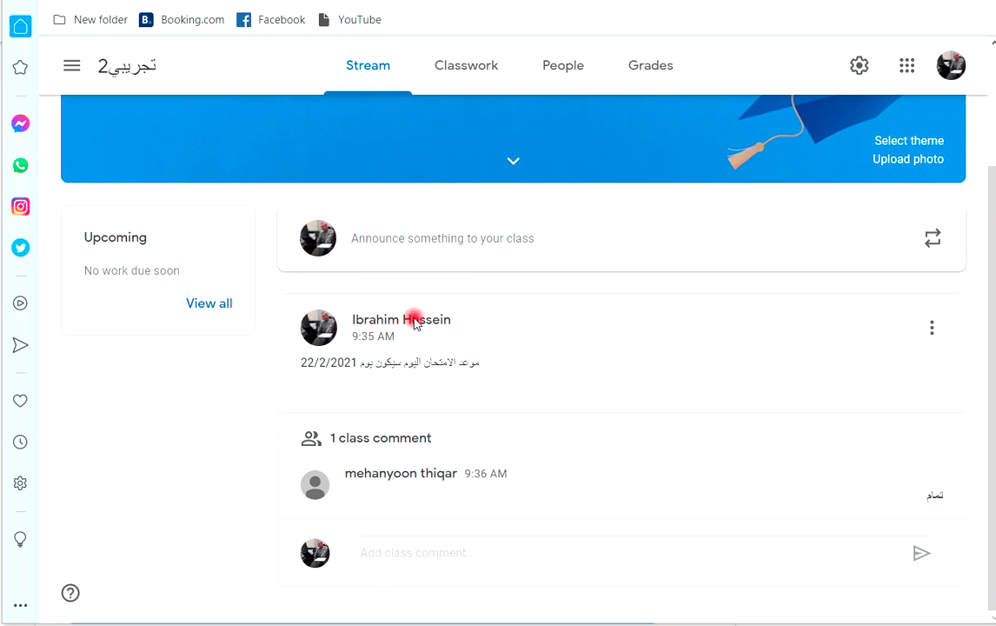
click(468, 69)
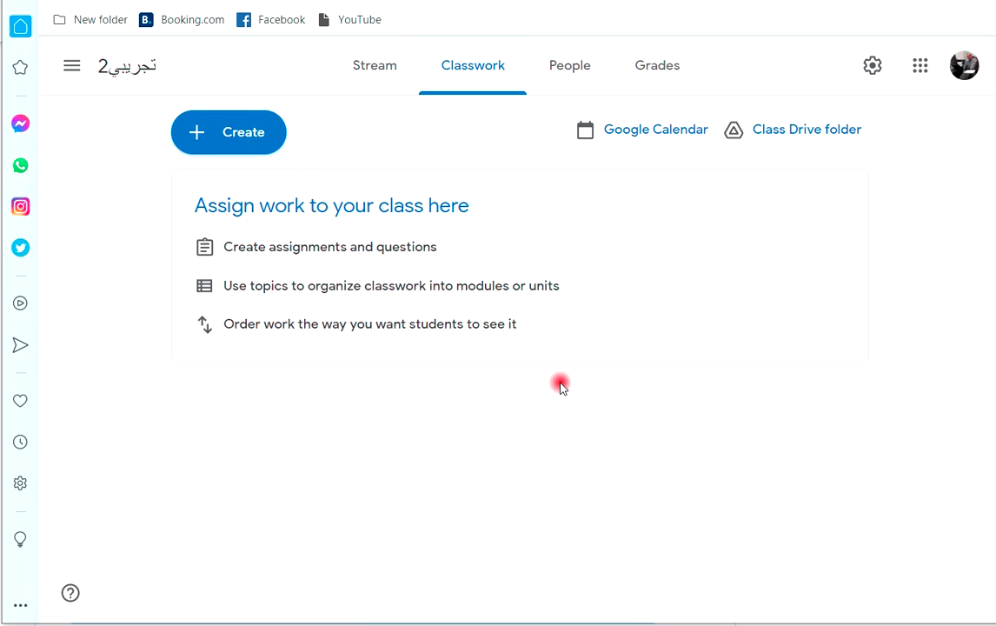
Create a new assignment titled 'واجب تمرين ص20'.
click(235, 136)
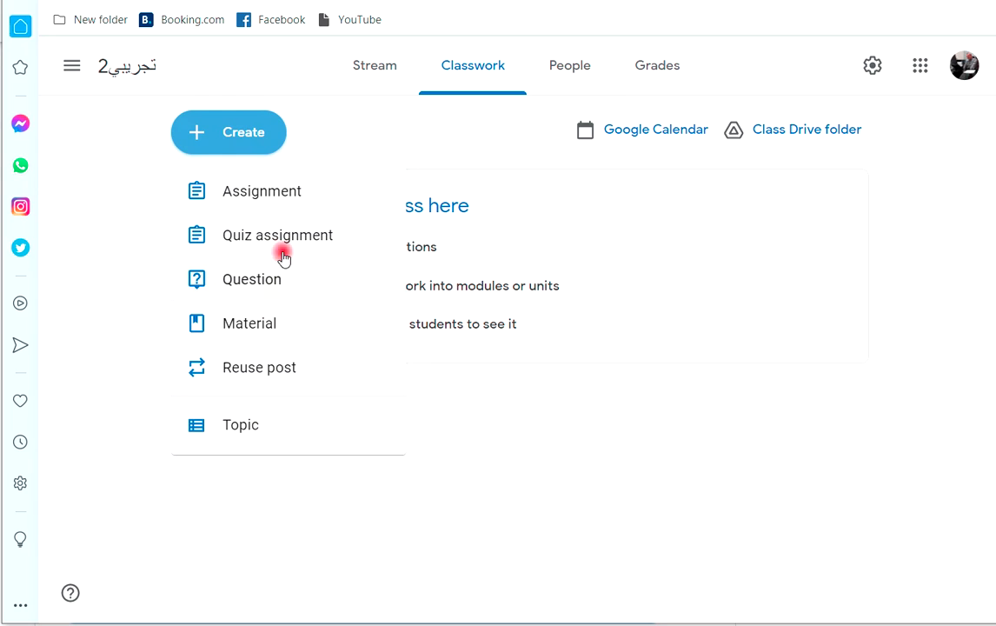
click(257, 195)
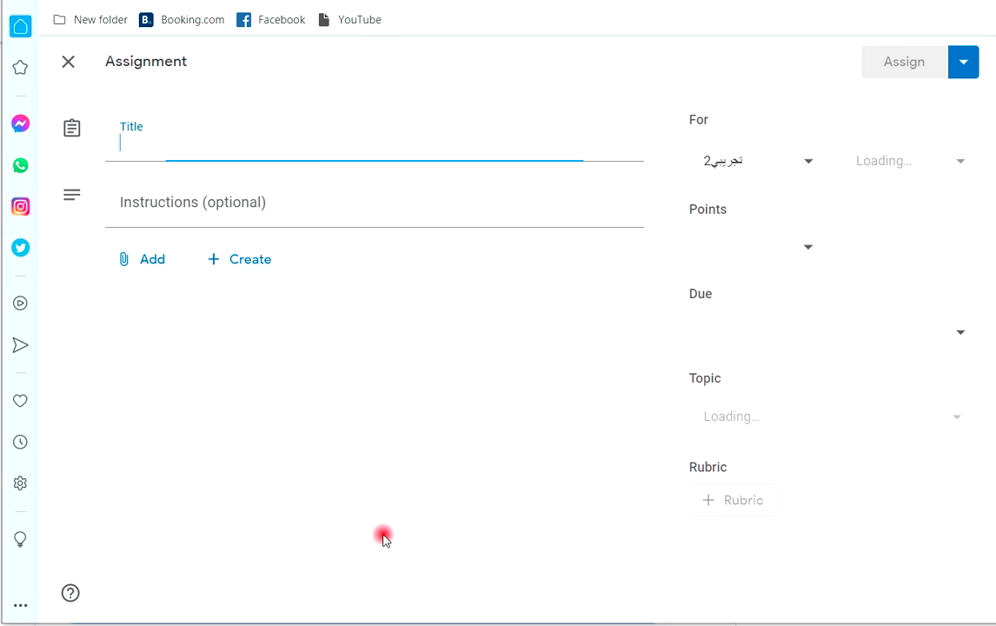
click(155, 137)
text(وا)
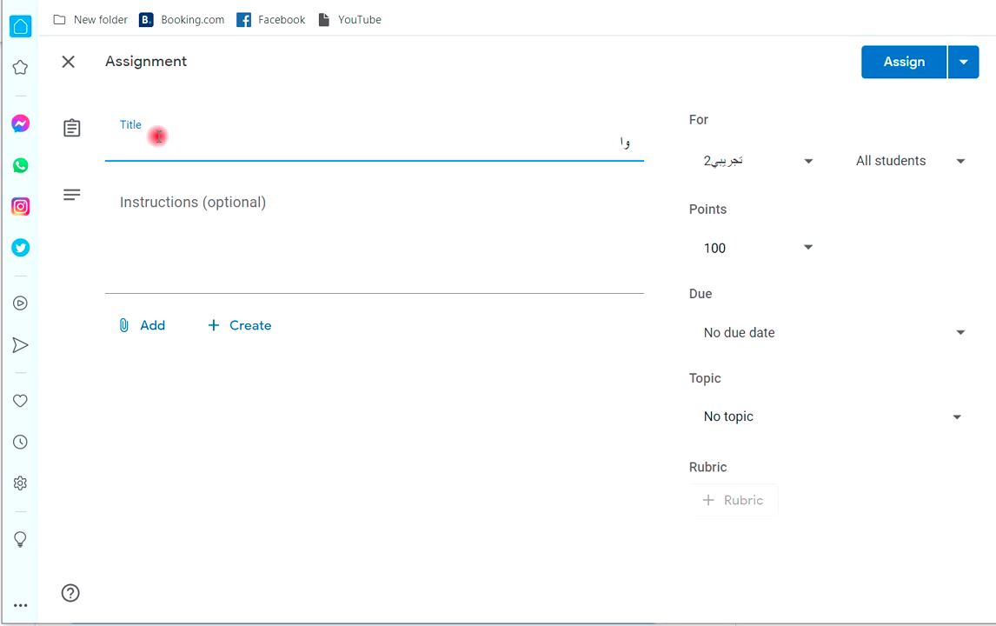
text(جب تمرين 2)
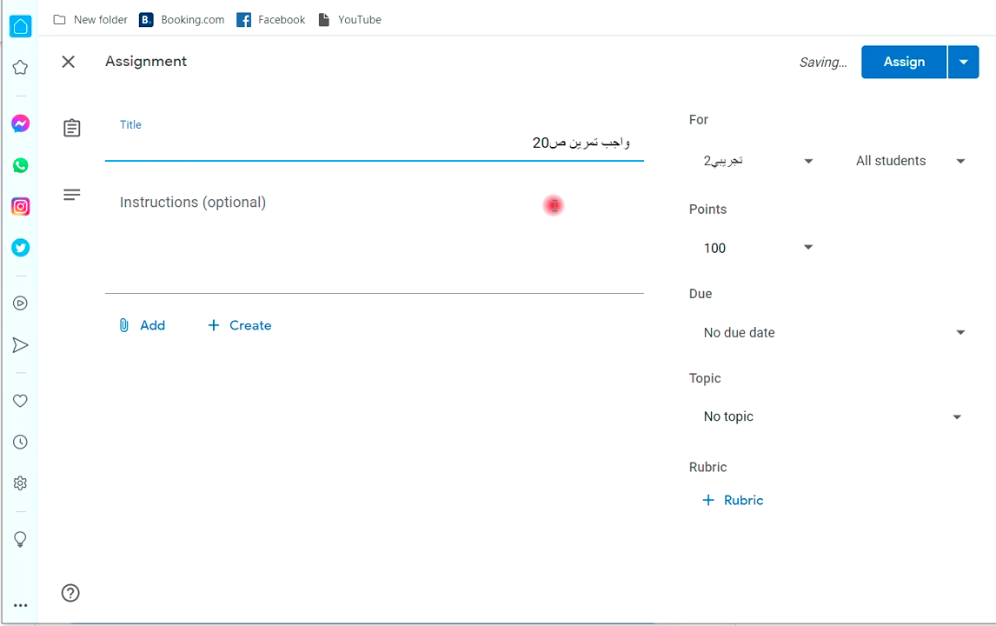
Add the instruction 'الفرديات فقط' and change the points from 100 to 10.
click(565, 218)
text(الفرديات فقط)
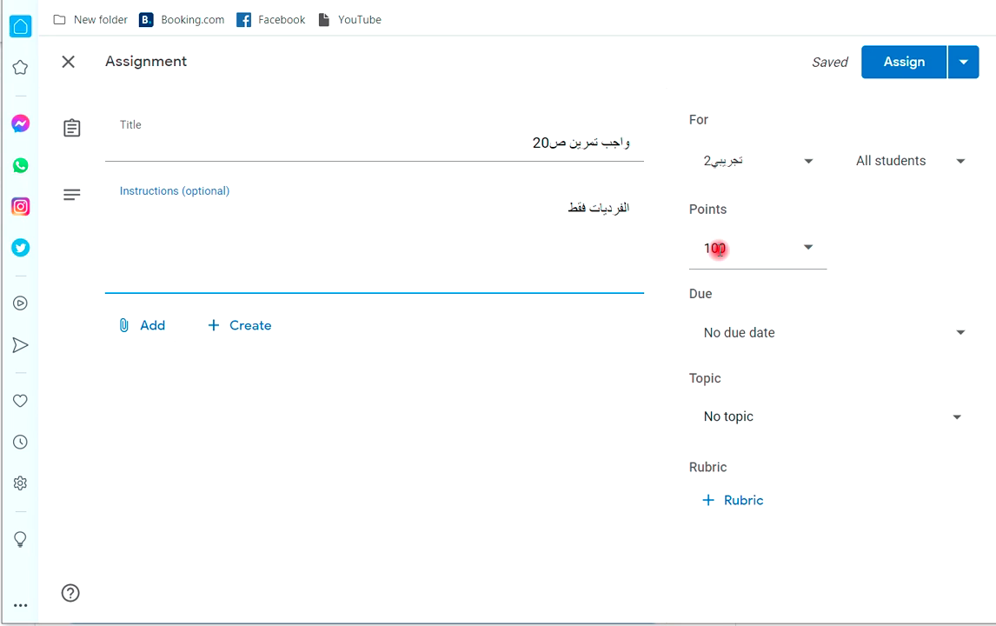
click(715, 248)
double_click(715, 249)
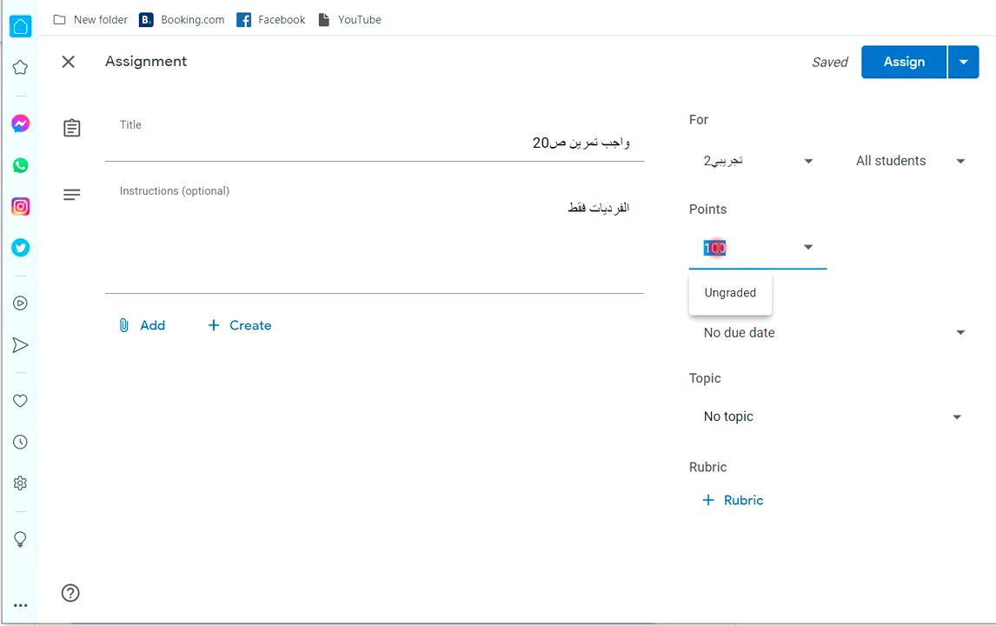
text(10)
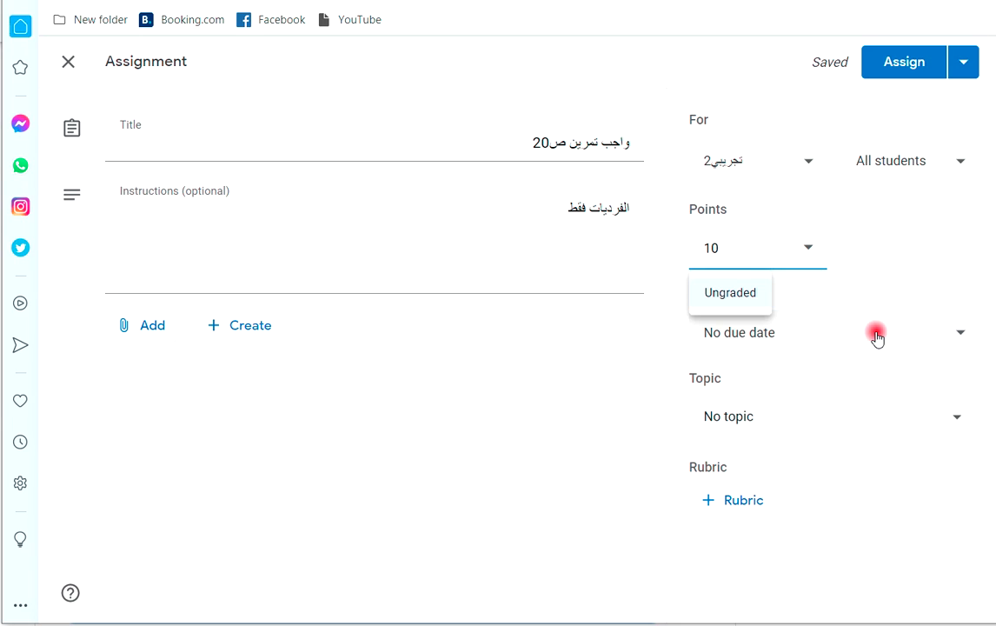
Make the assignment due Fri, Feb 26 at 10:00 AM and assign it to the class.
click(952, 332)
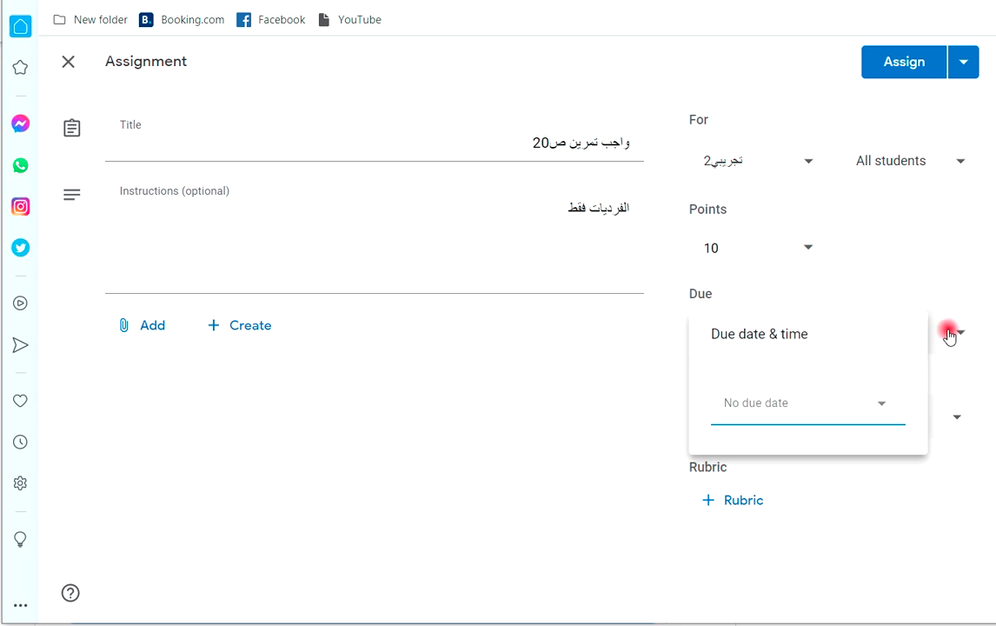
click(882, 406)
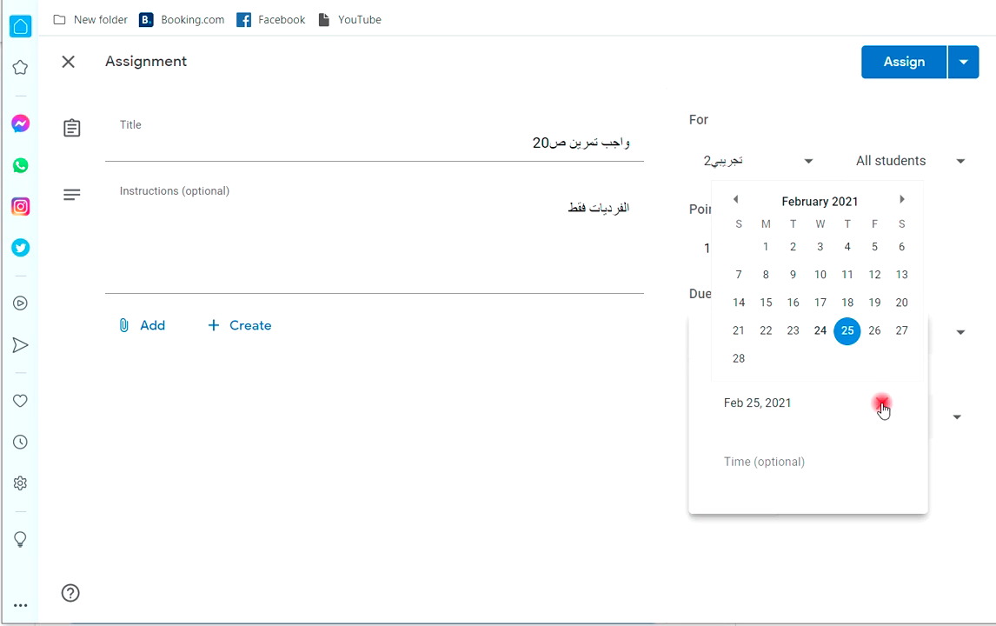
click(875, 332)
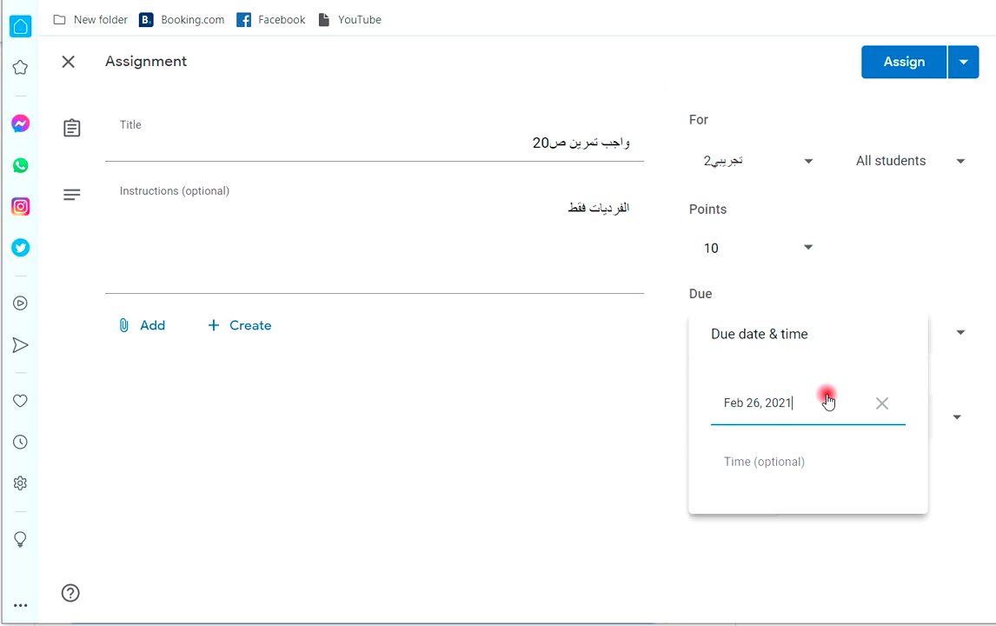
click(756, 464)
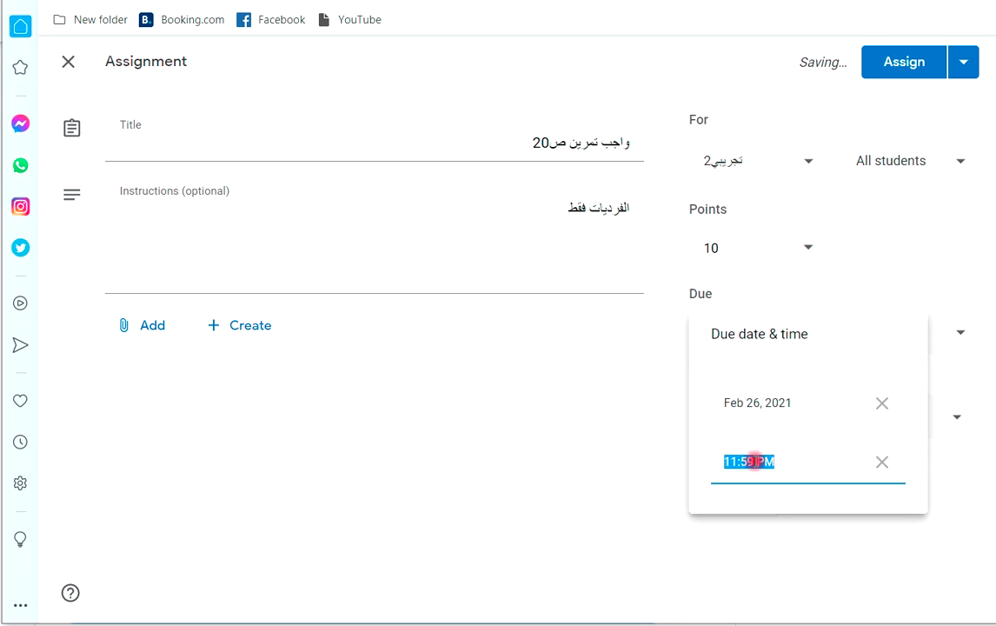
text(10:00am)
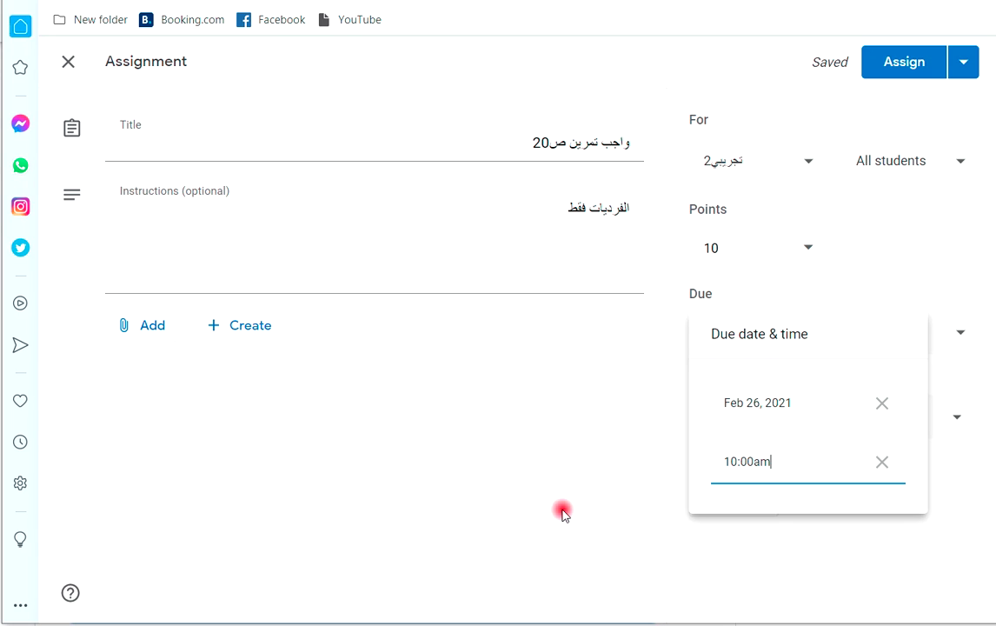
click(590, 435)
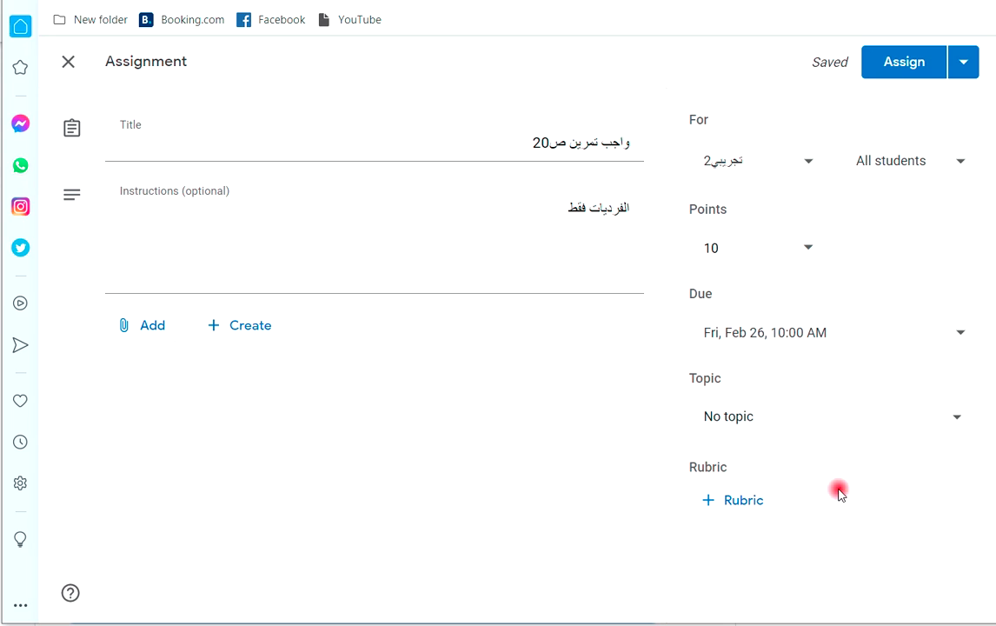
click(896, 63)
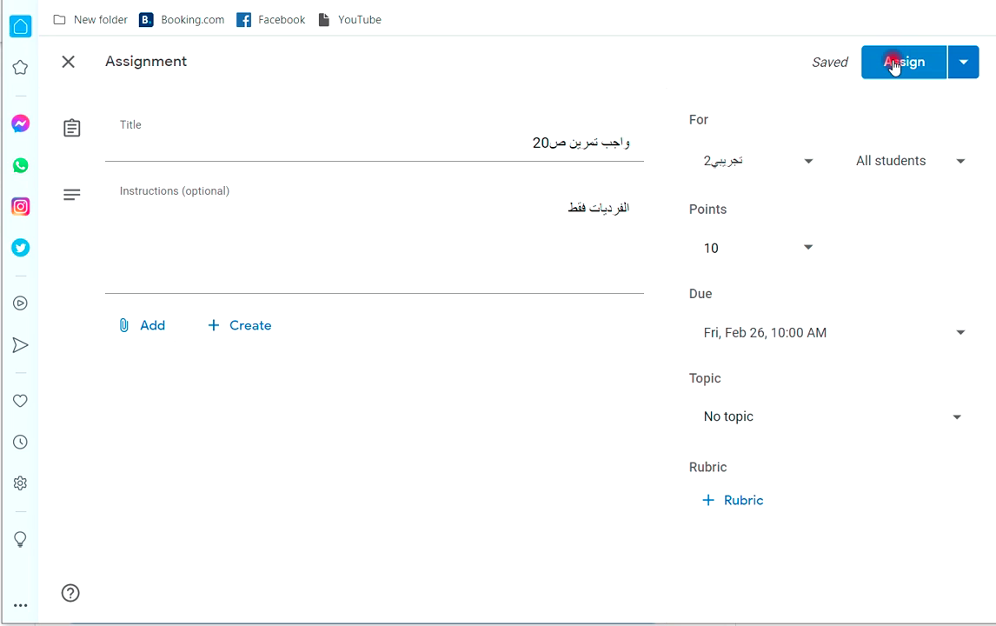
click(896, 64)
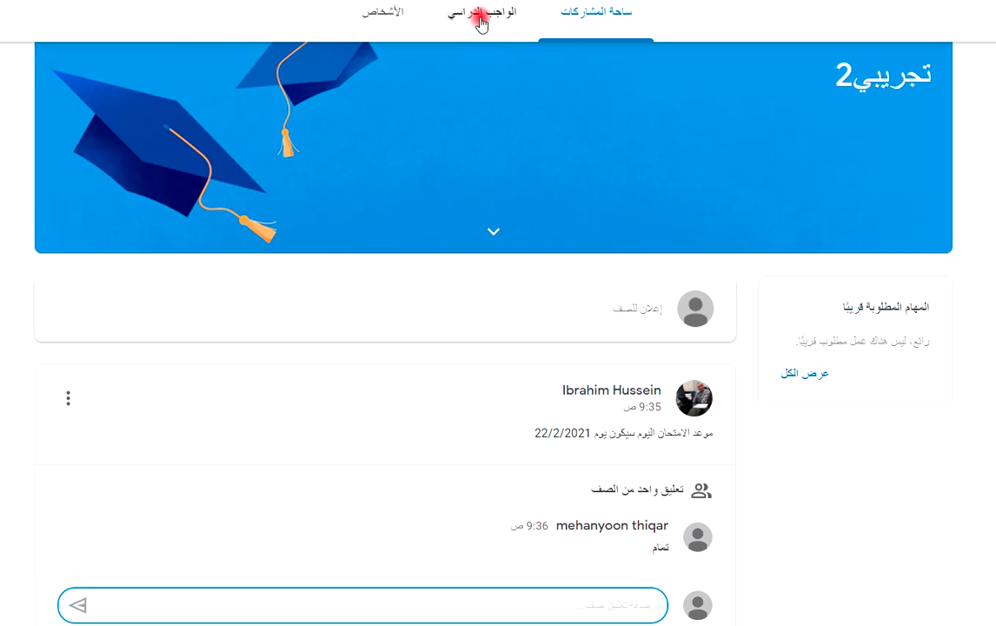
As the student, open the assignment page from Classwork and choose to upload a file.
click(481, 21)
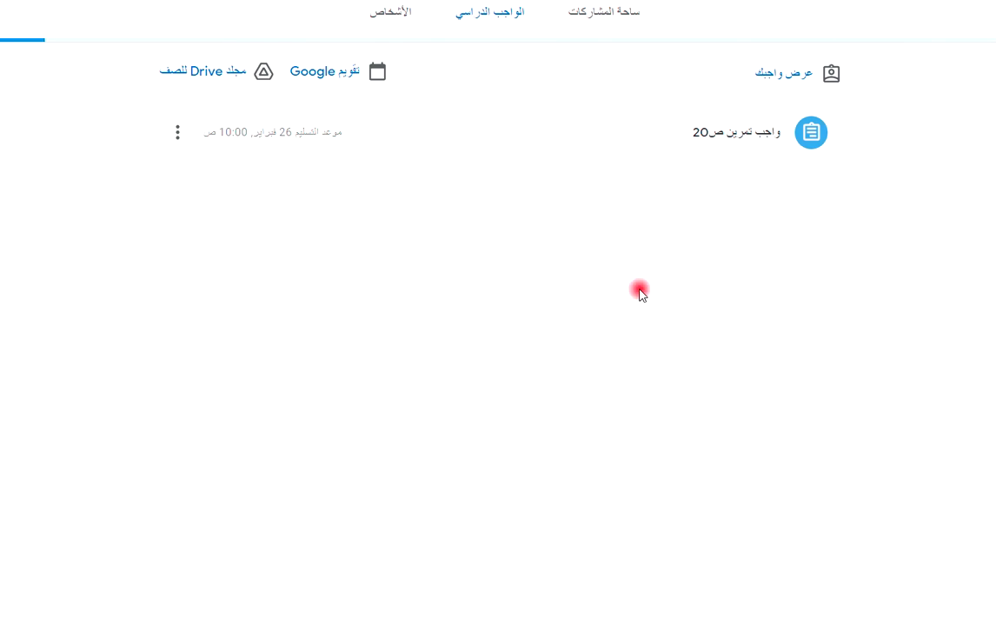
click(752, 144)
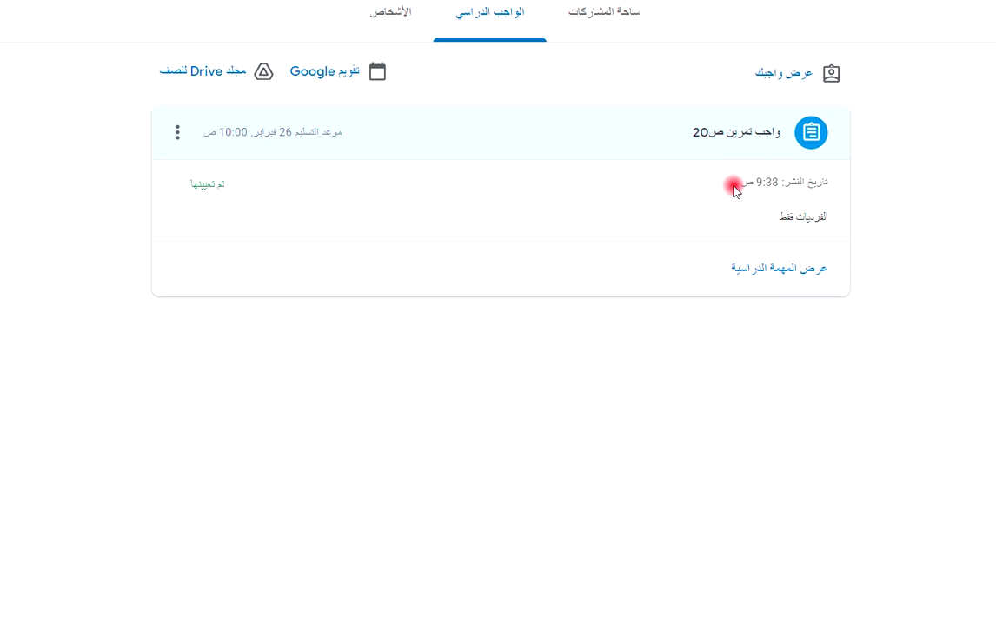
click(769, 271)
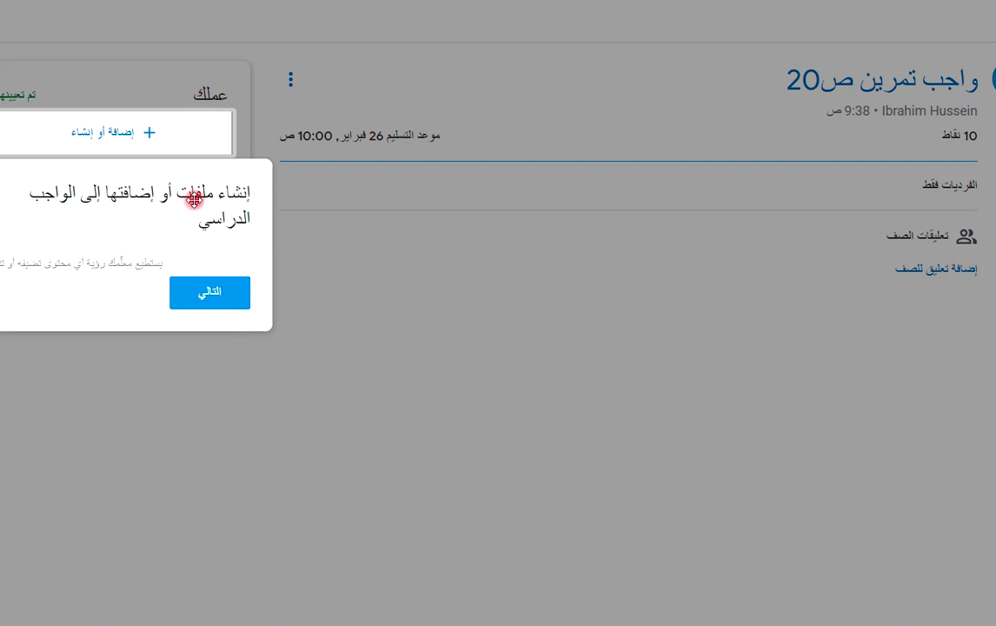
click(131, 365)
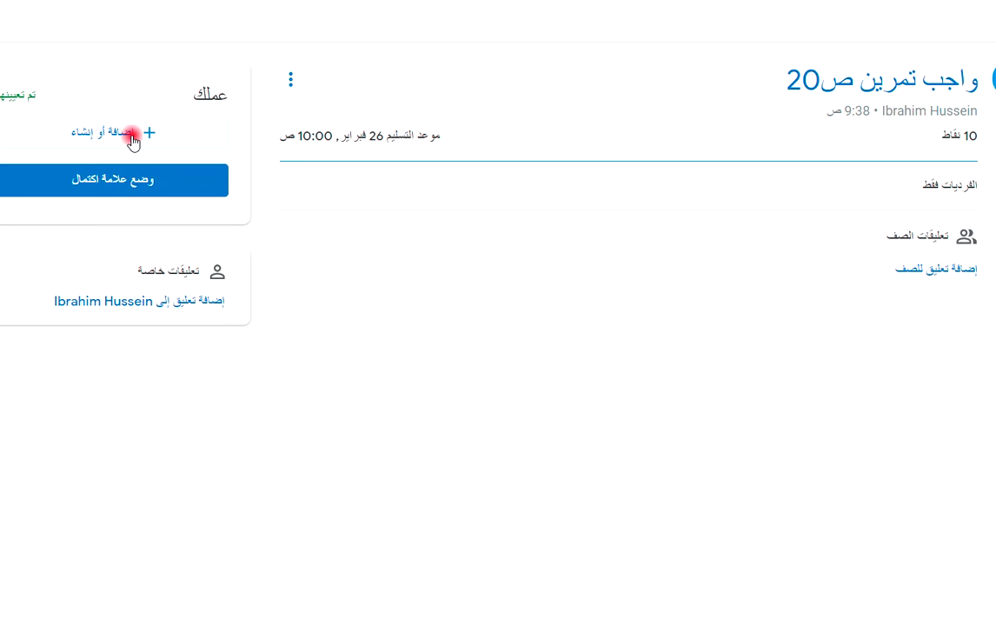
click(132, 130)
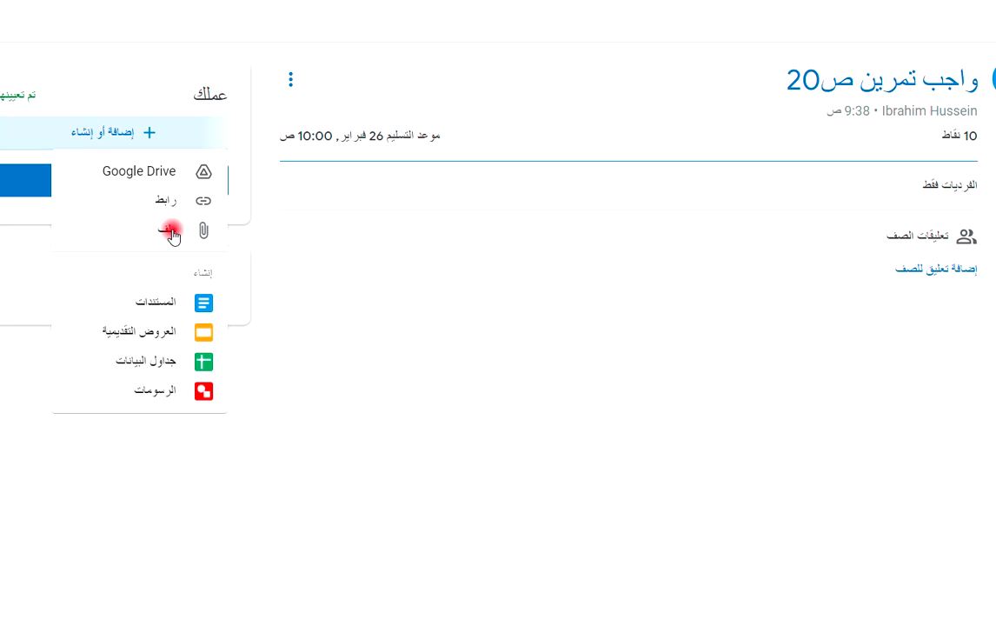
click(173, 232)
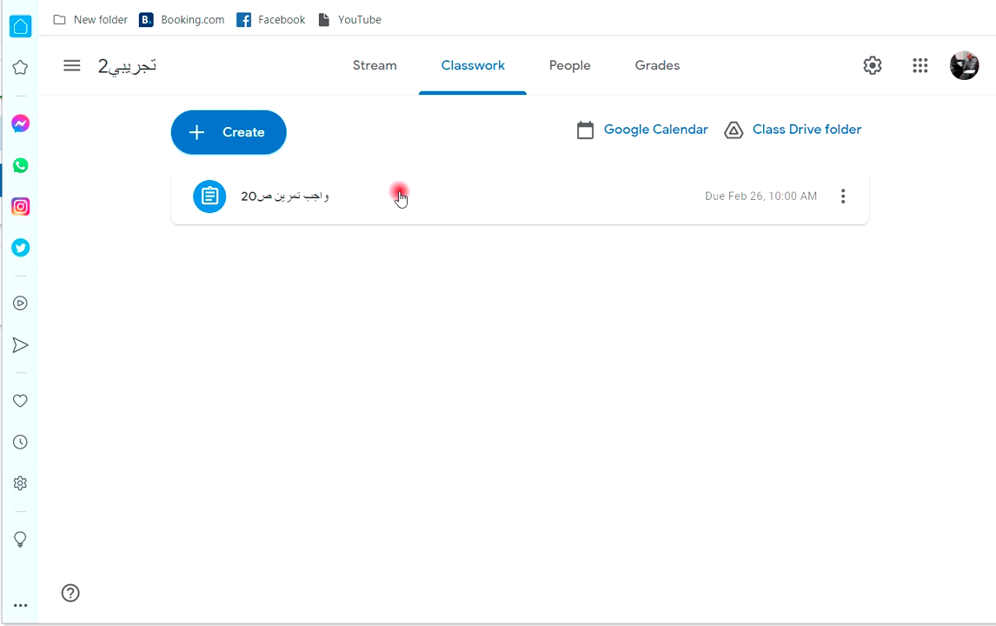
click(365, 72)
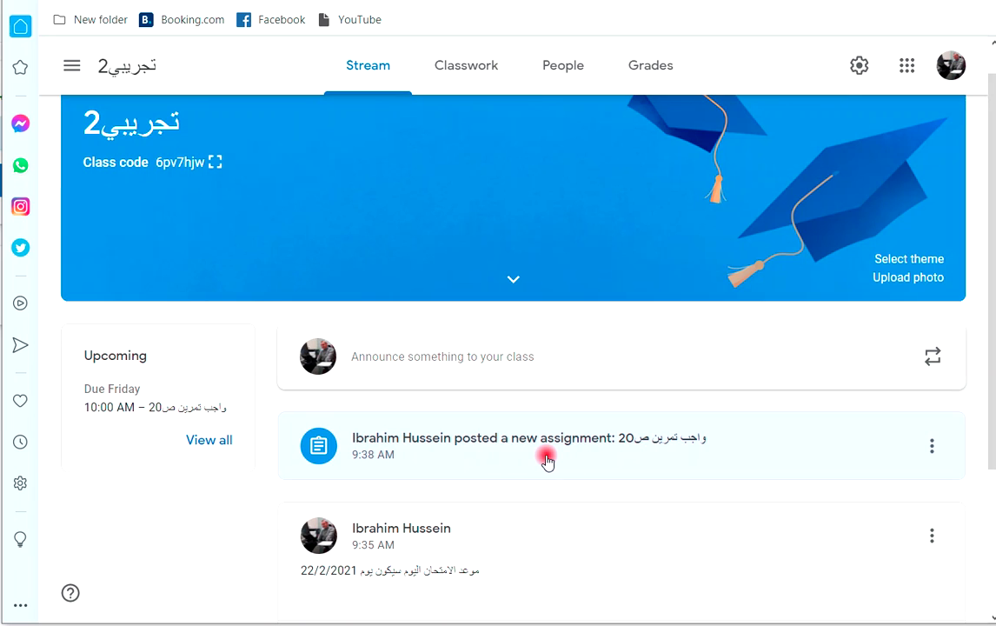
scroll(537, 463, down, 2)
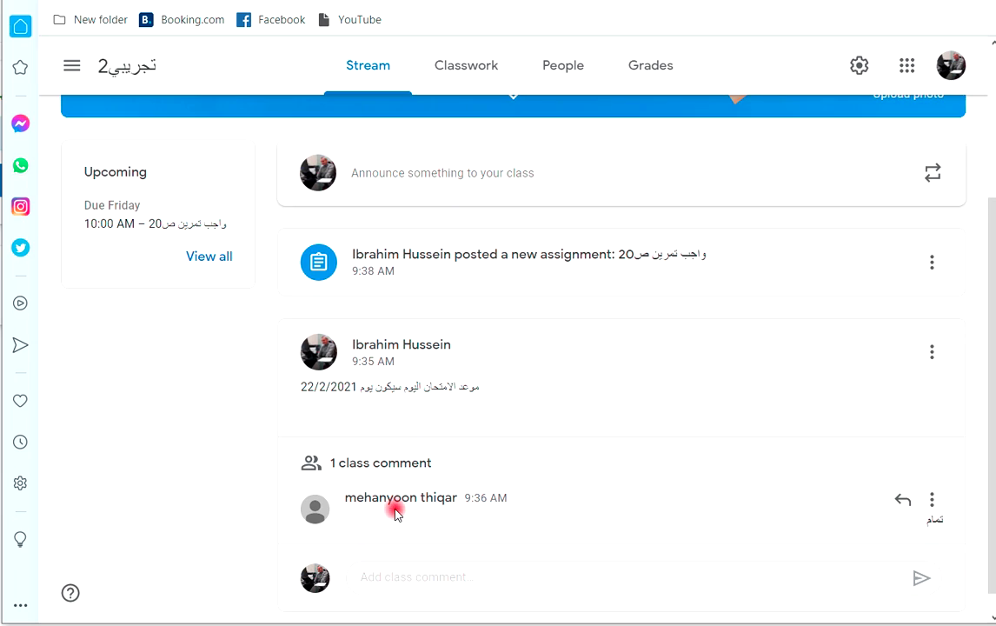
scroll(409, 461, down, 1)
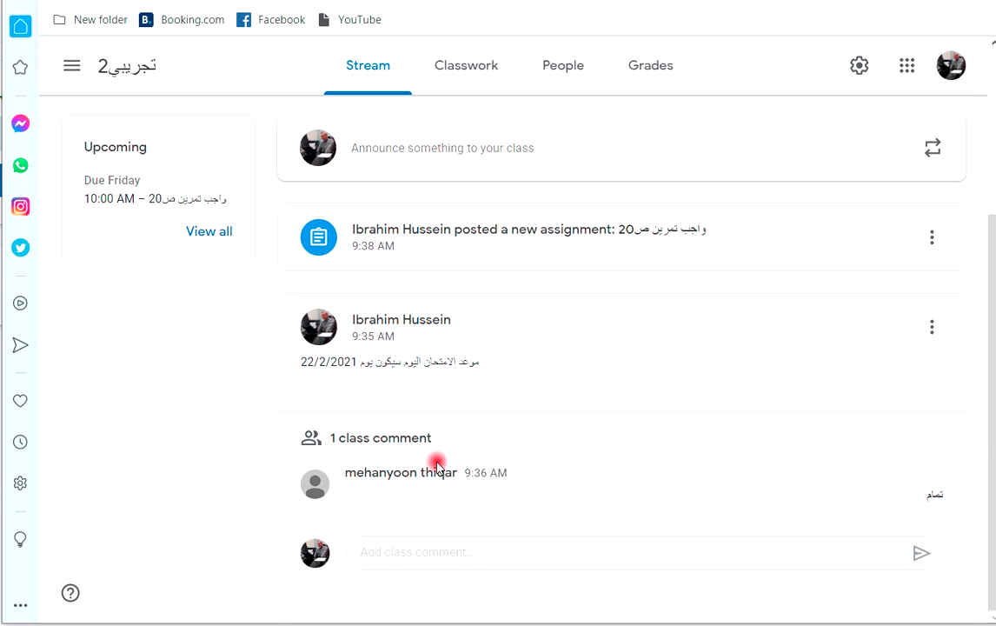
scroll(435, 461, up, 3)
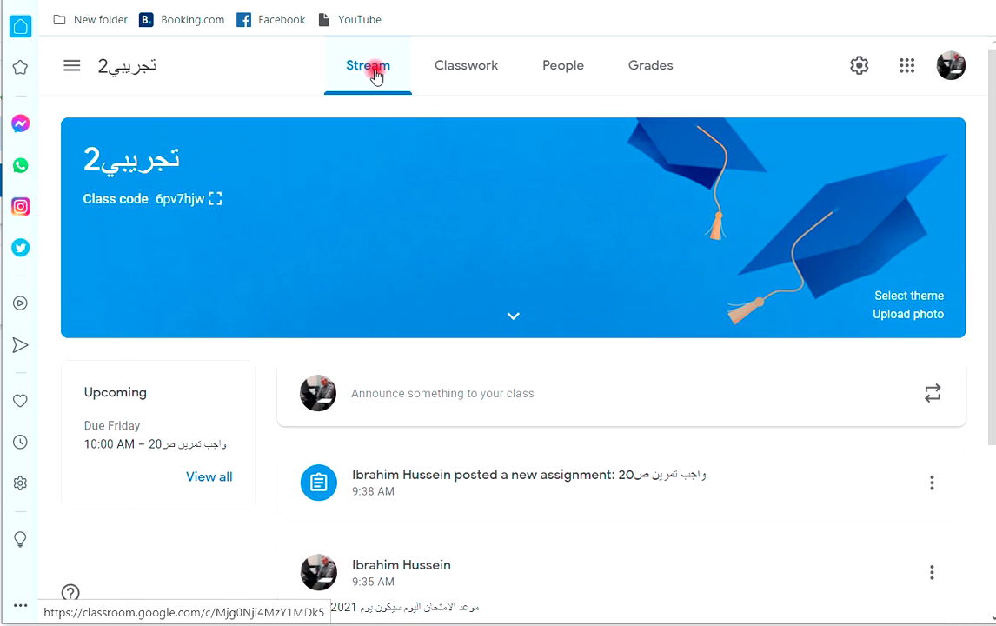
click(458, 73)
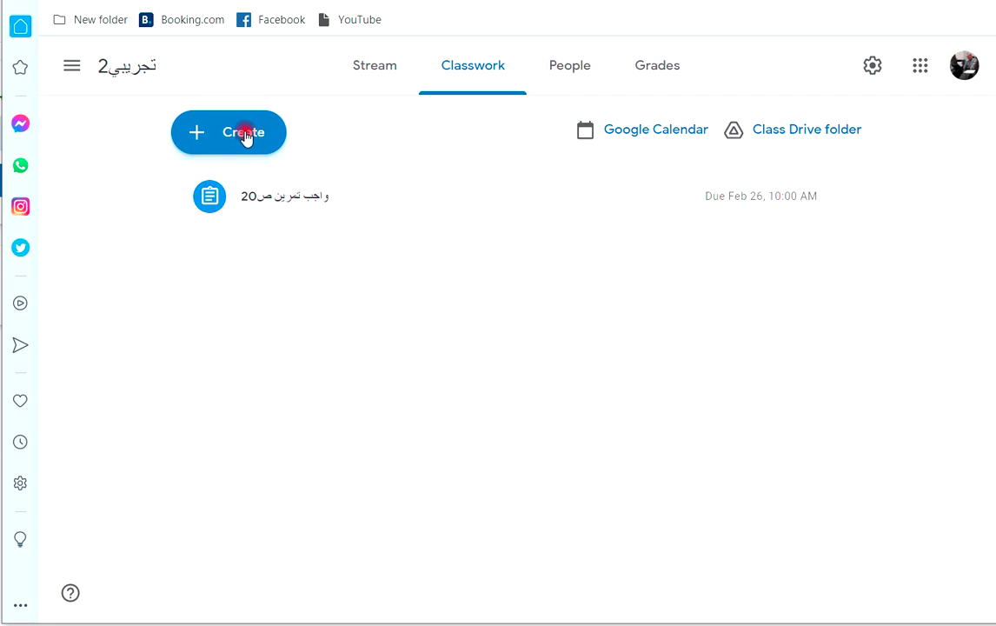
Select the enrolled student under People, then open the Grades page showing 'واجب تمرين ص20' out of 10.
click(573, 73)
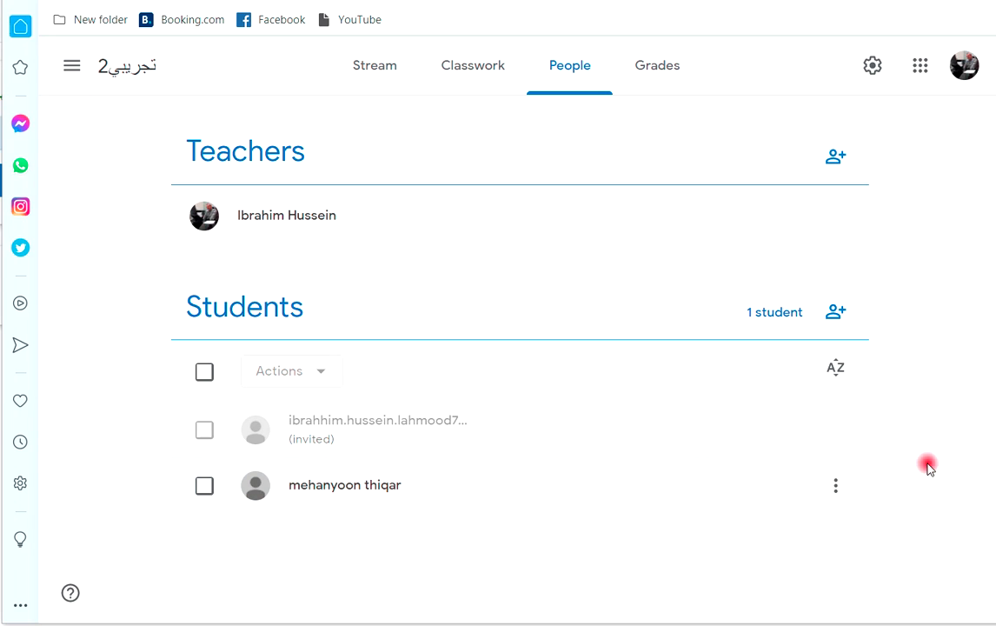
click(838, 484)
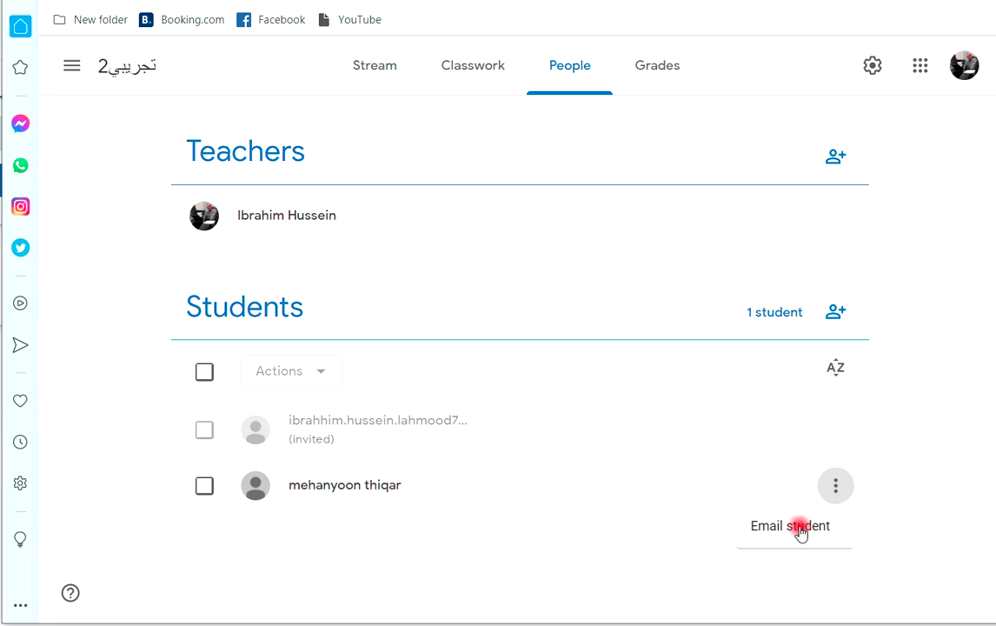
click(202, 374)
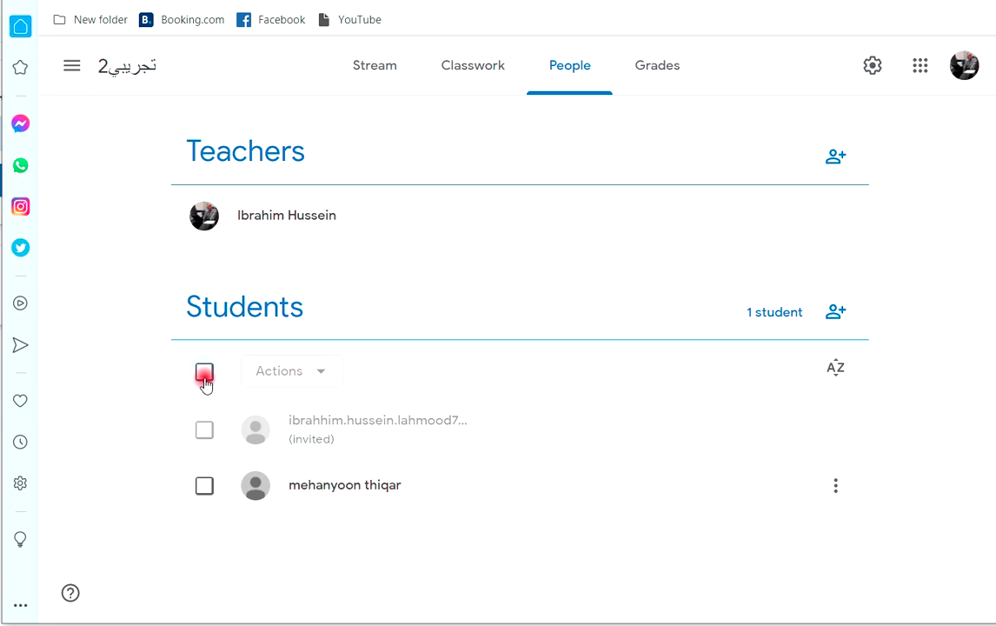
click(205, 486)
click(326, 372)
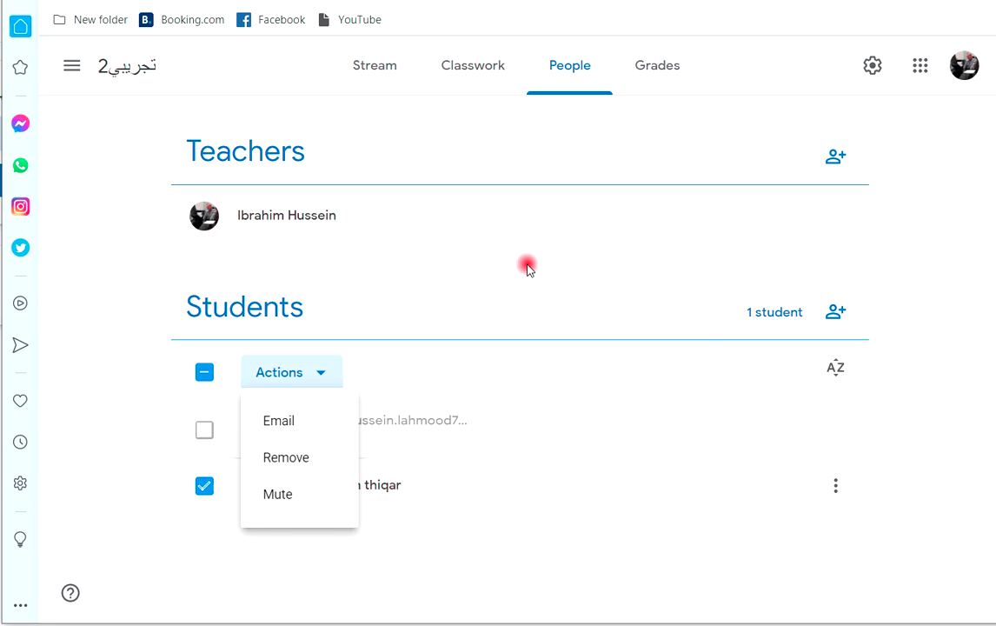
click(472, 254)
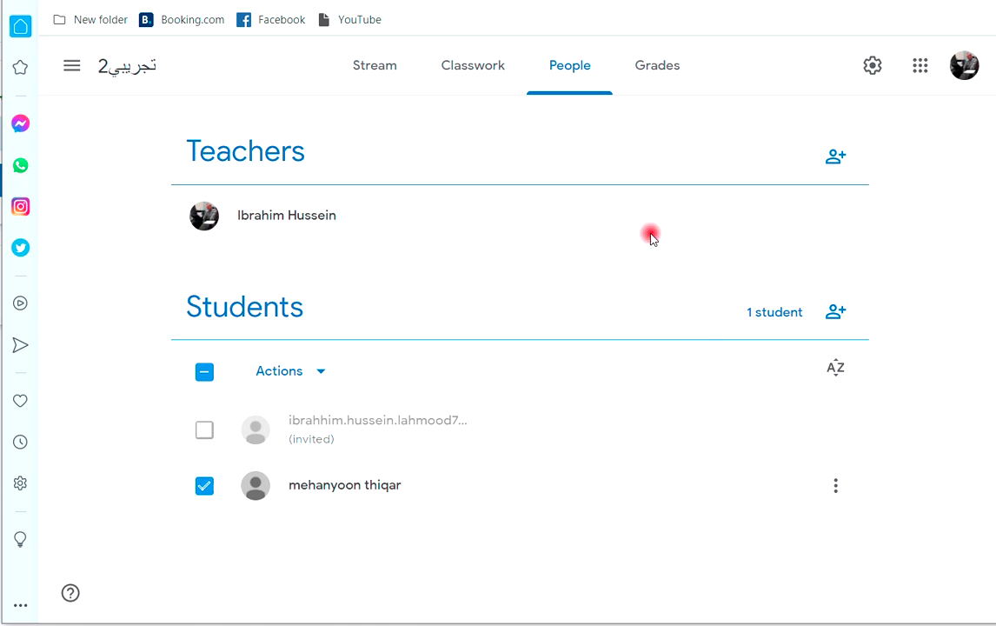
click(658, 67)
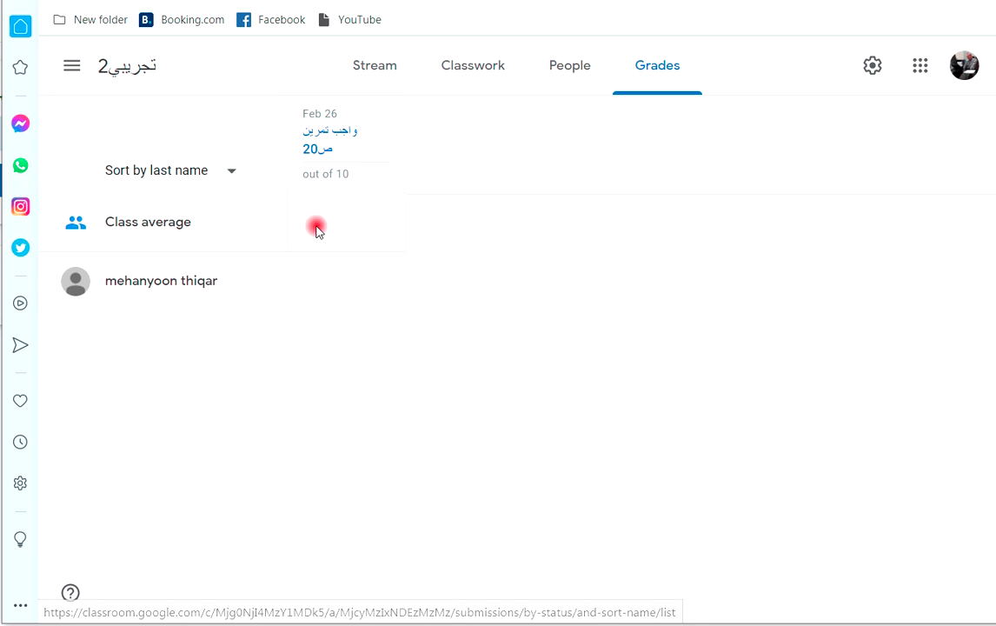
Enter a draft grade of 5 for the student on 'واجب تمرين ص20'.
click(303, 275)
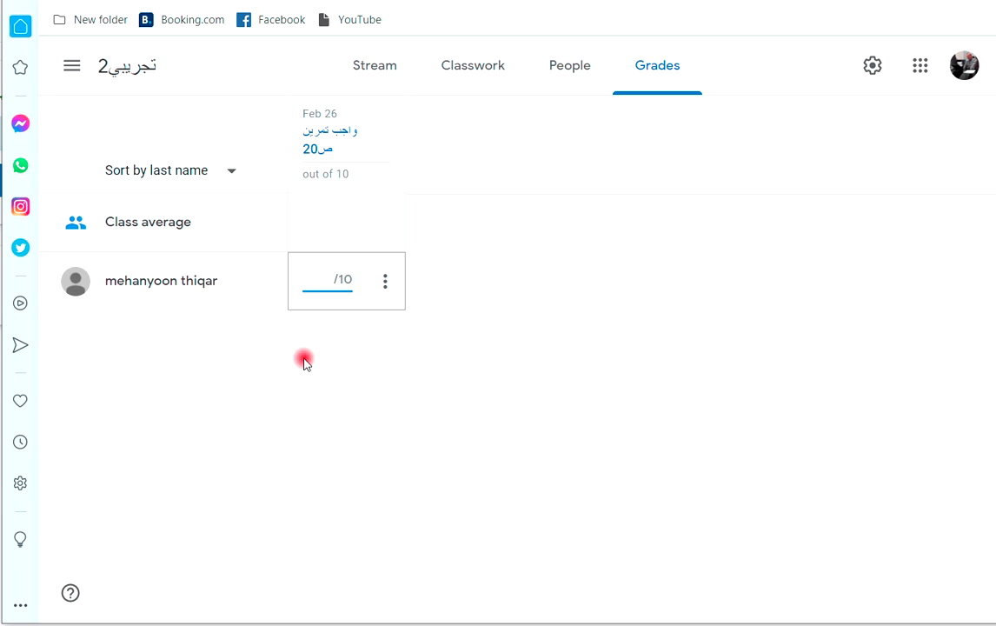
text(5)
click(288, 223)
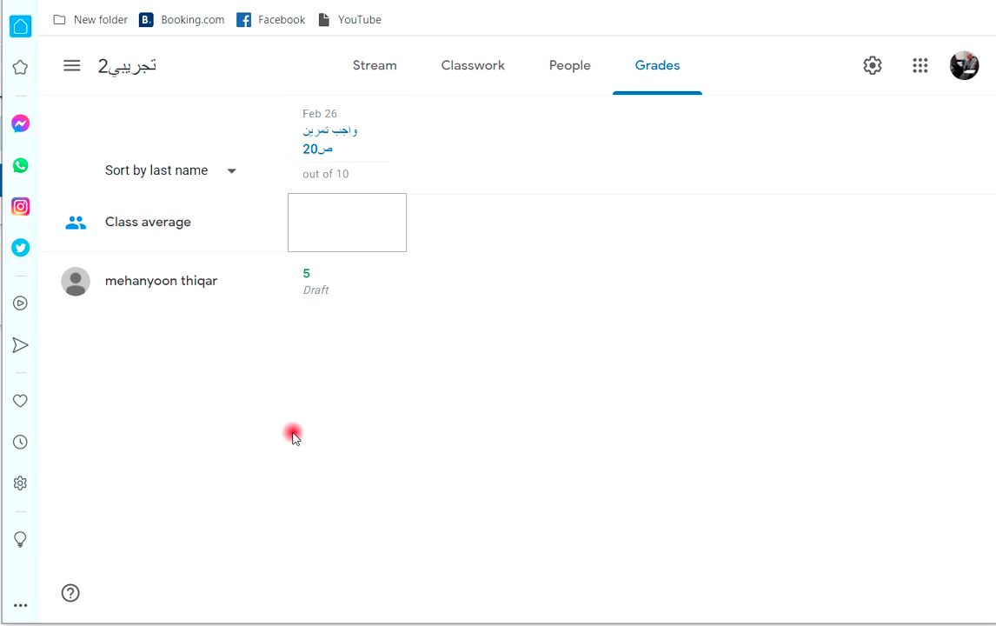
From Classwork, create a new Quiz assignment with a Blank Quiz form attached.
click(473, 76)
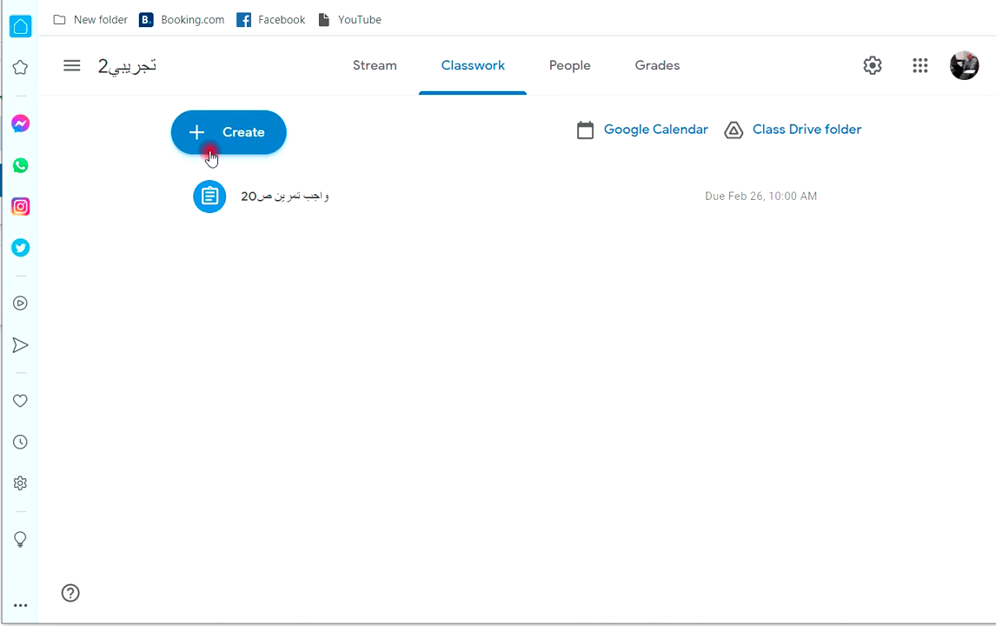
click(231, 131)
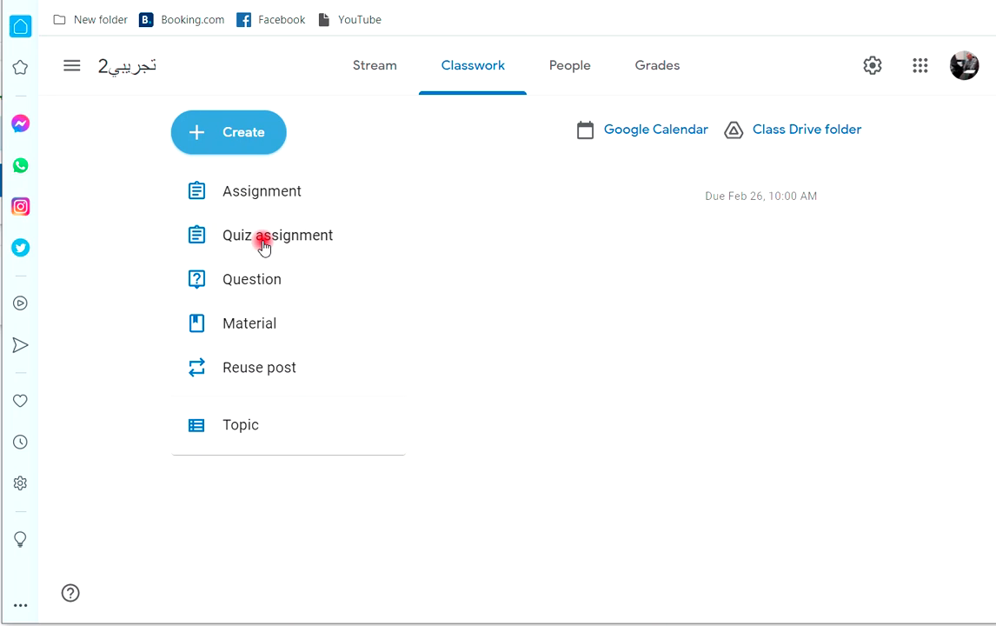
click(263, 247)
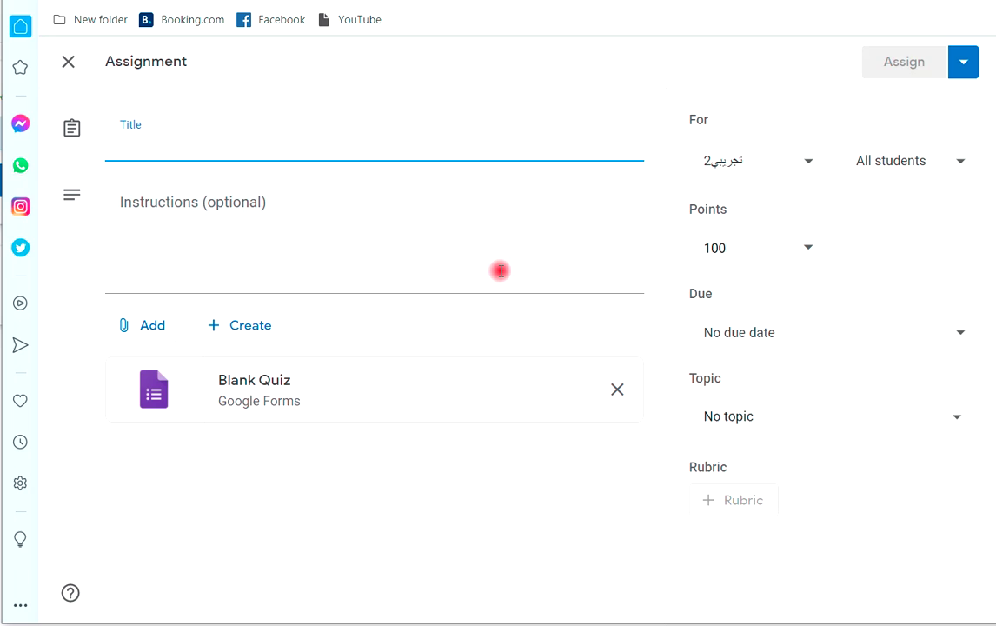
Title the quiz assignment 'امتحان يومي' and open its attached Blank Quiz form.
text(hlj)
key(BackSpace)
key(BackSpace)
key(BackSpace)
key(alt+shift)
text(امتحان يومي)
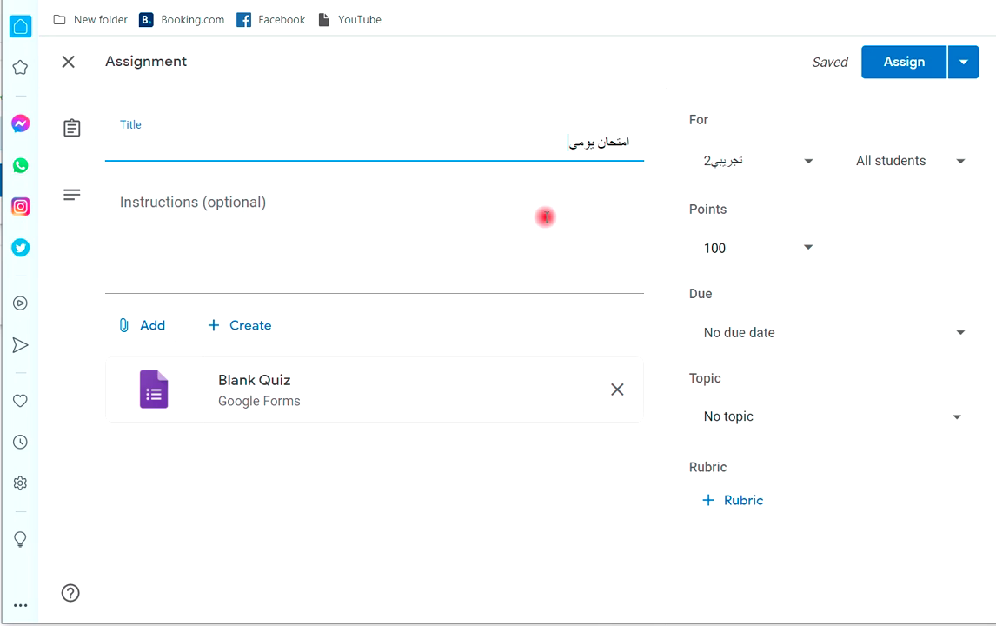
click(147, 392)
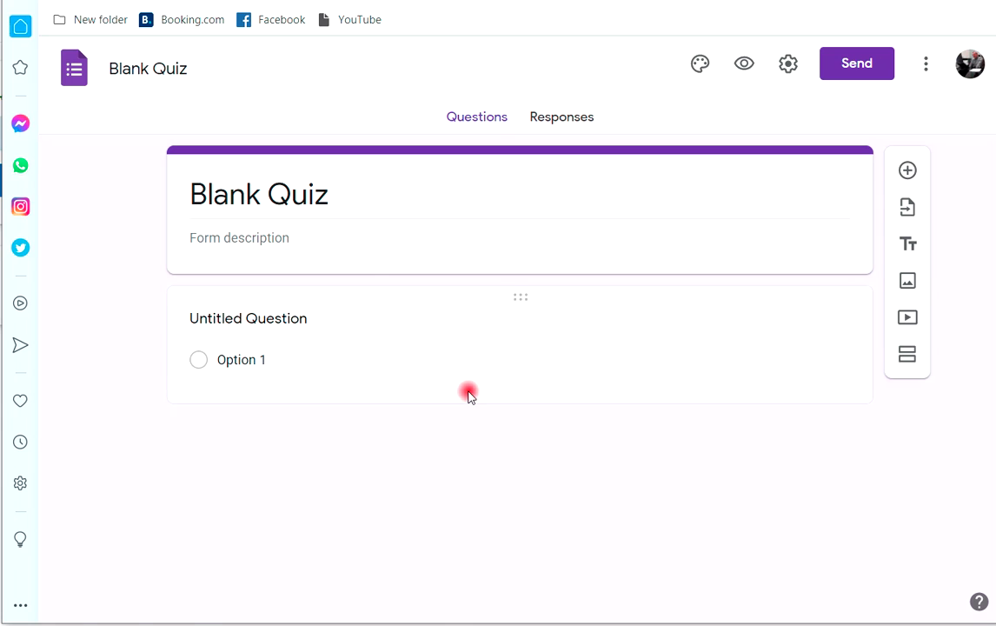
Replace the form title 'Blank Quiz' with 'امتحان يومي 25/2/2021'.
click(358, 194)
click(358, 196)
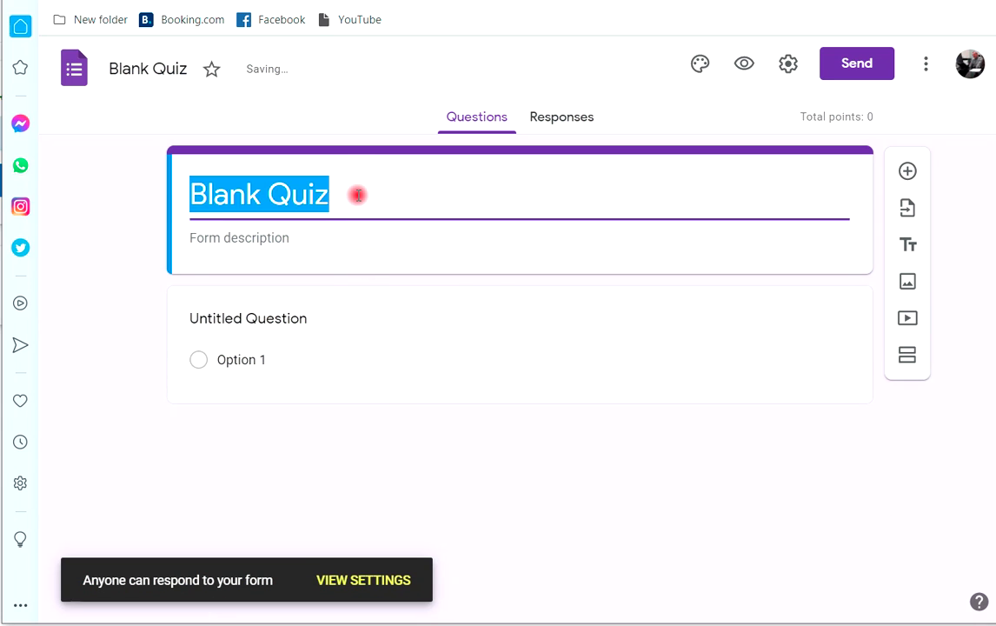
text(امت)
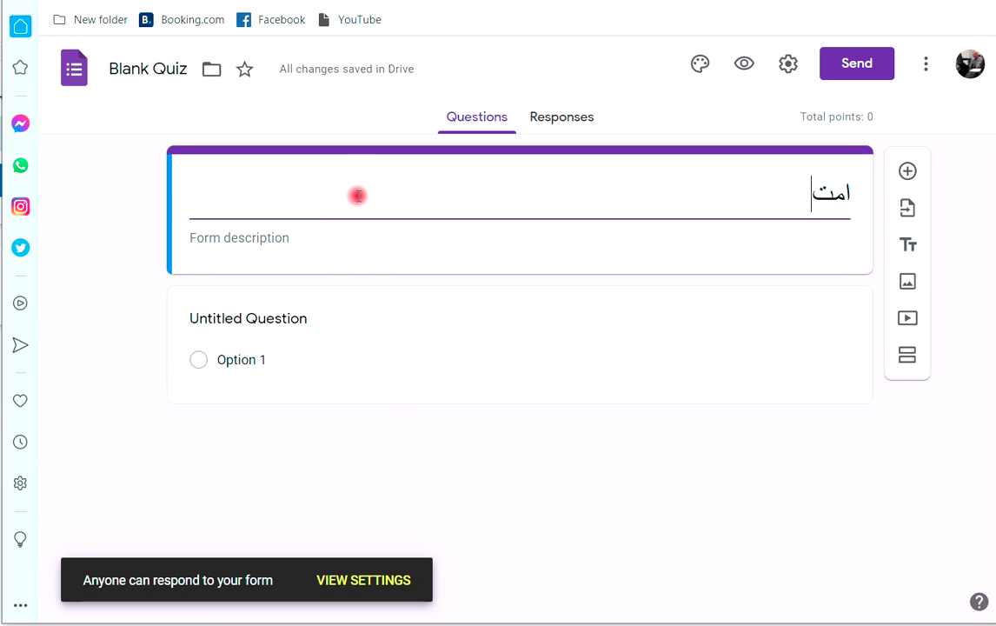
text(حان يومي)
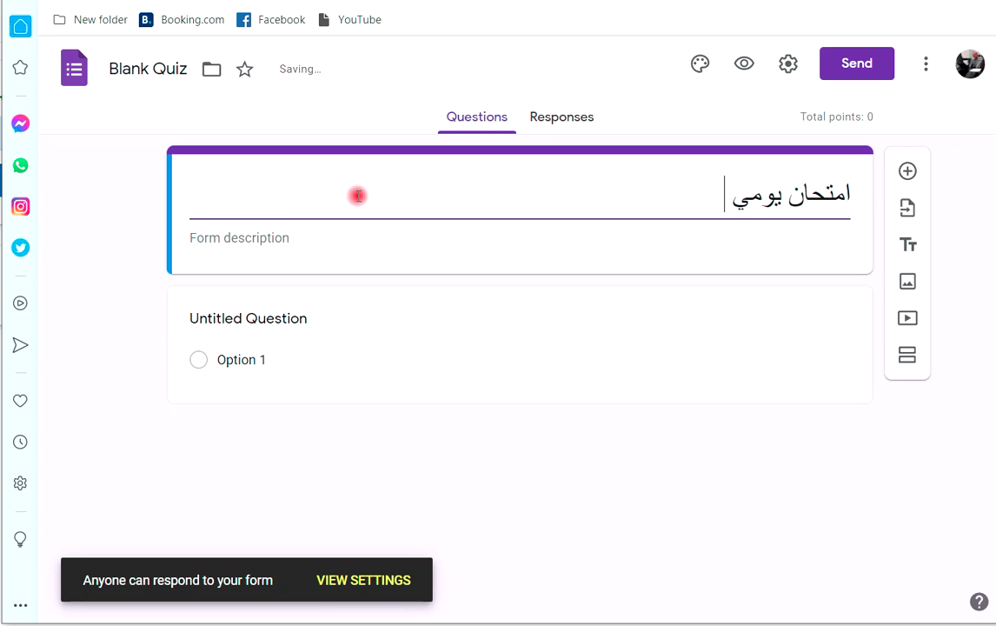
text( 25)
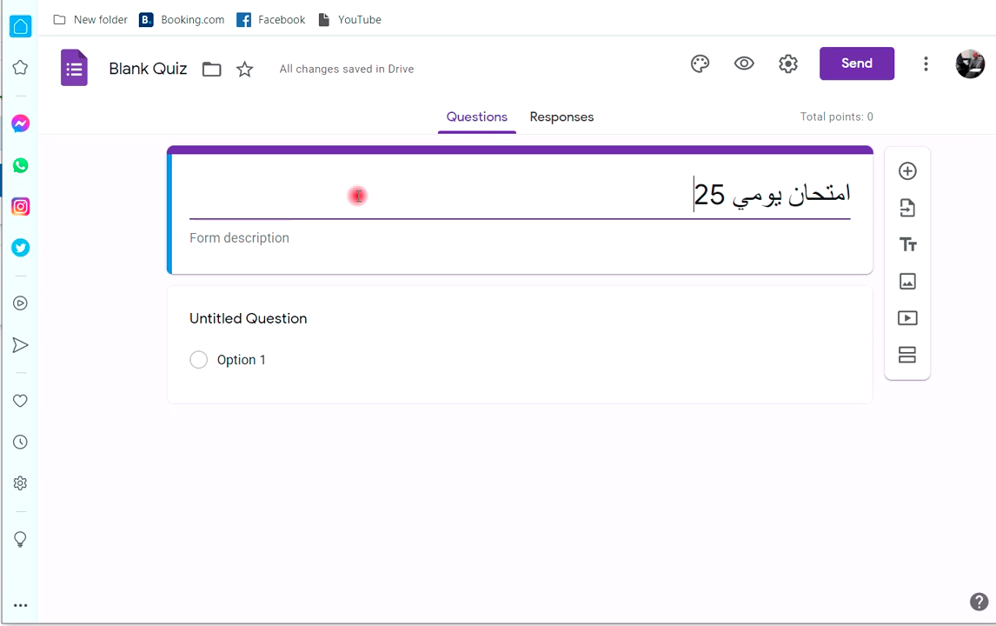
text(/2/2021)
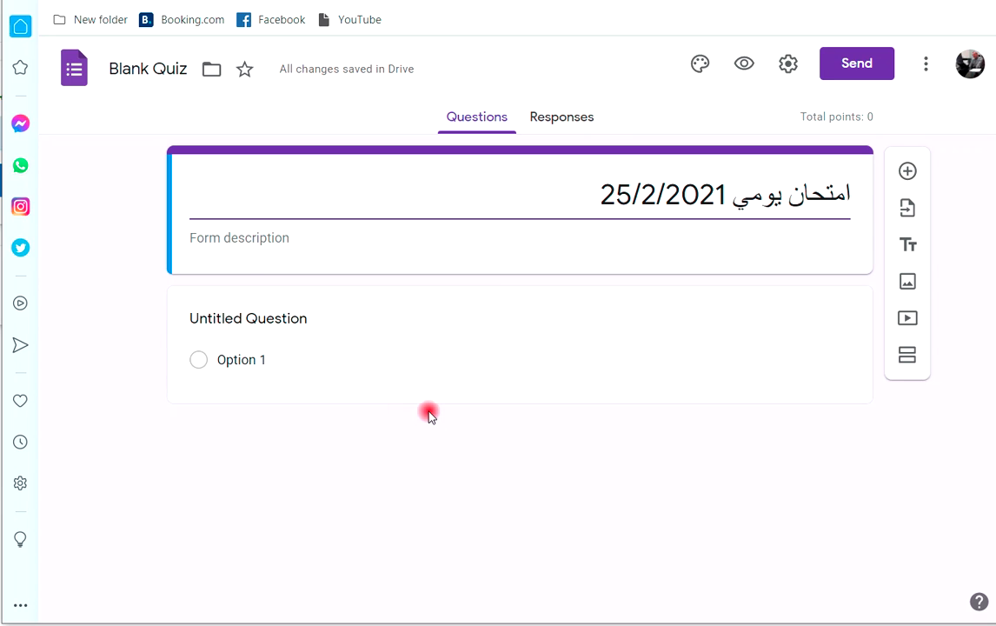
Name the first question 'الاسم الكامل', make it required, and duplicate it as 'الشعبة'.
click(309, 327)
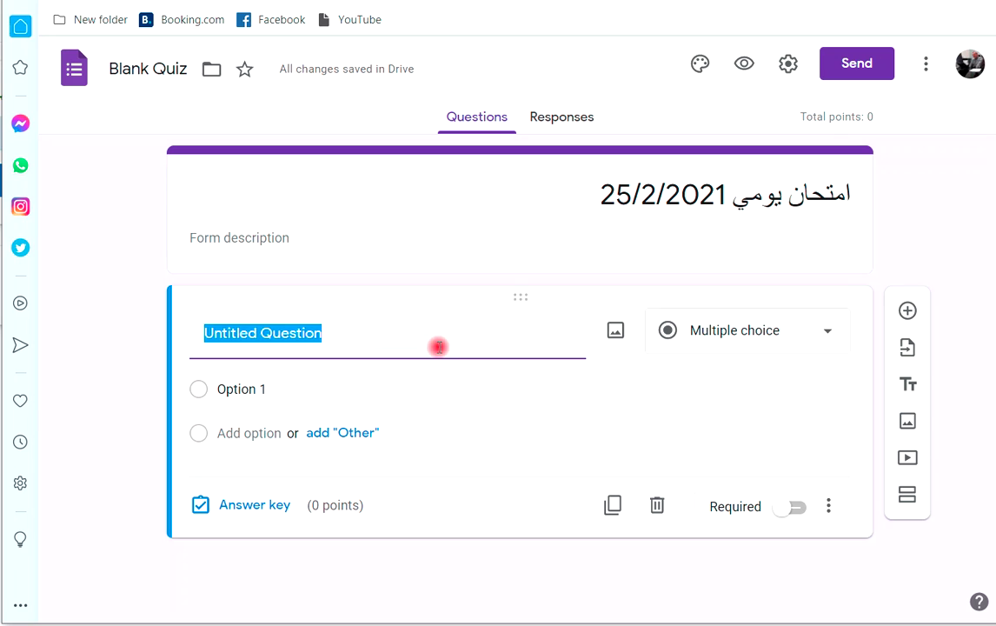
text(الاس)
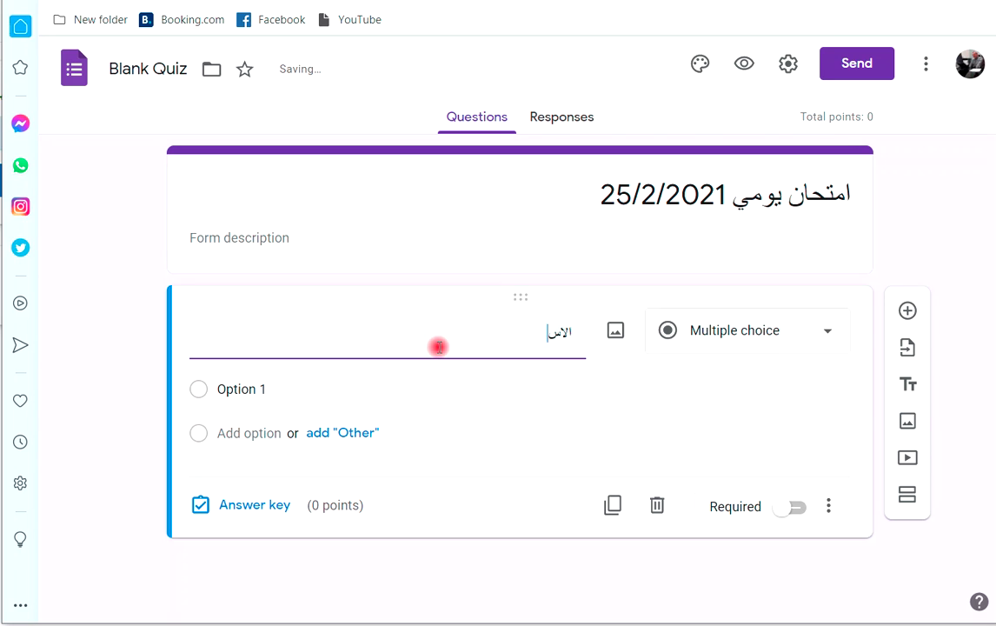
text(م الكامل)
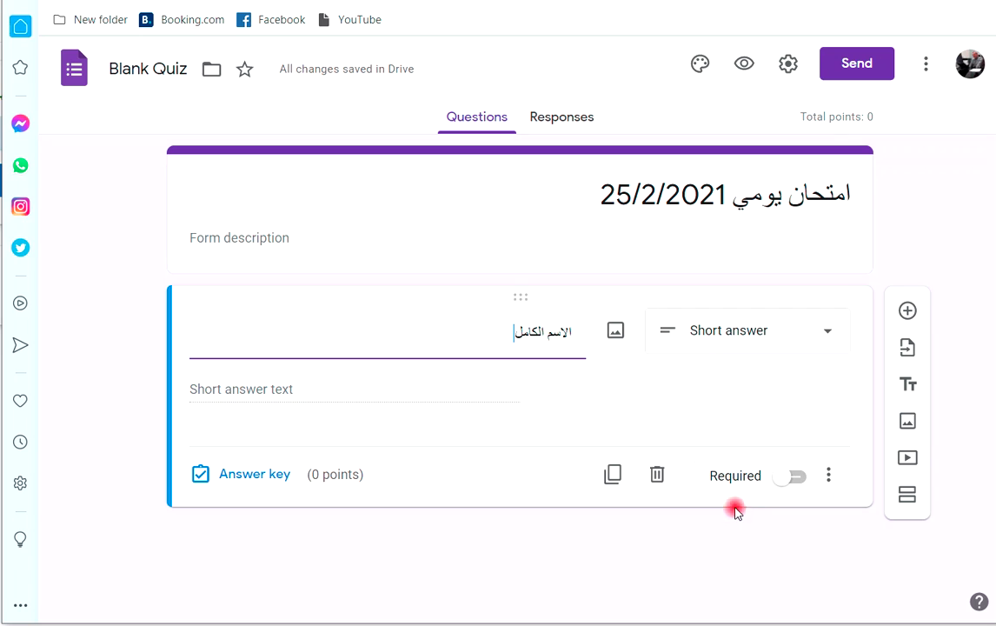
click(795, 477)
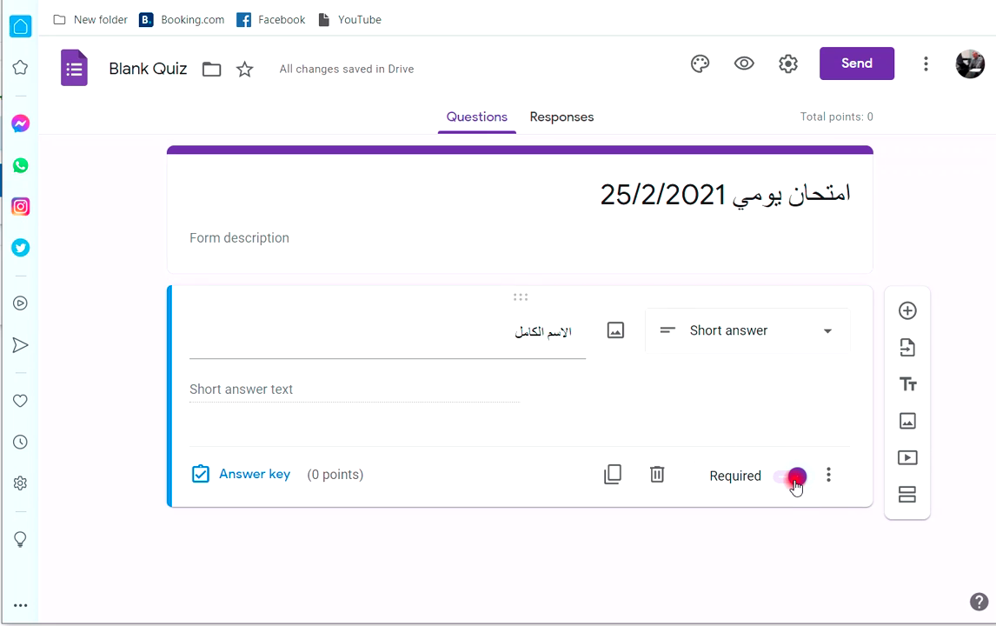
click(503, 339)
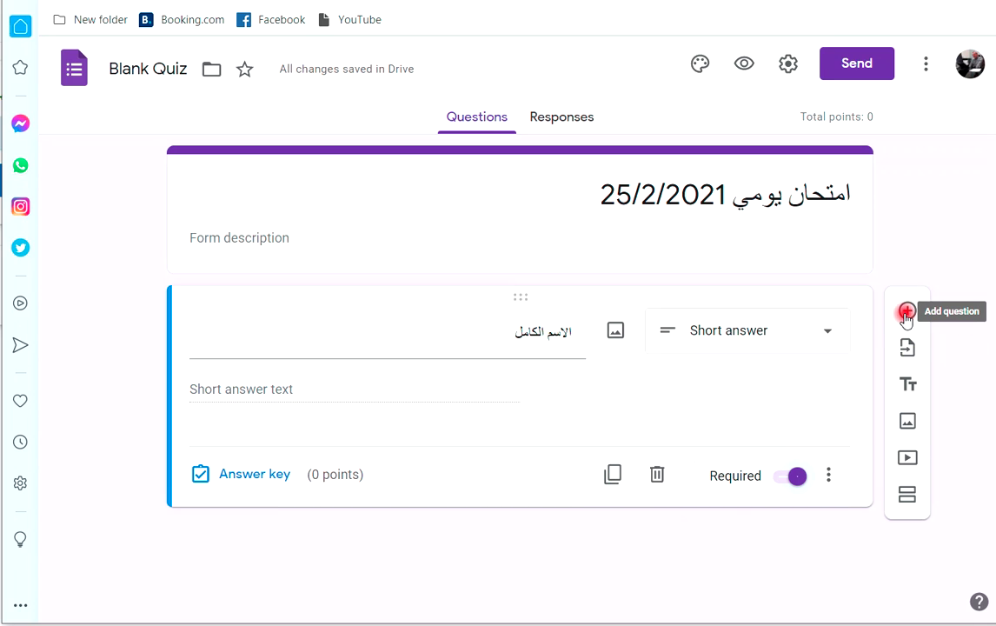
click(612, 474)
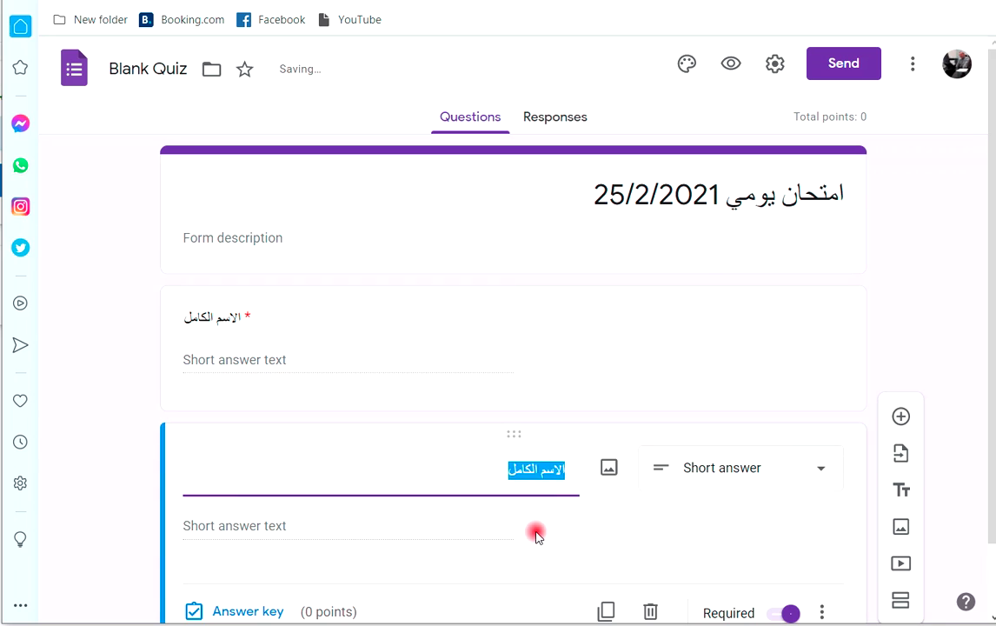
text(الشعبة)
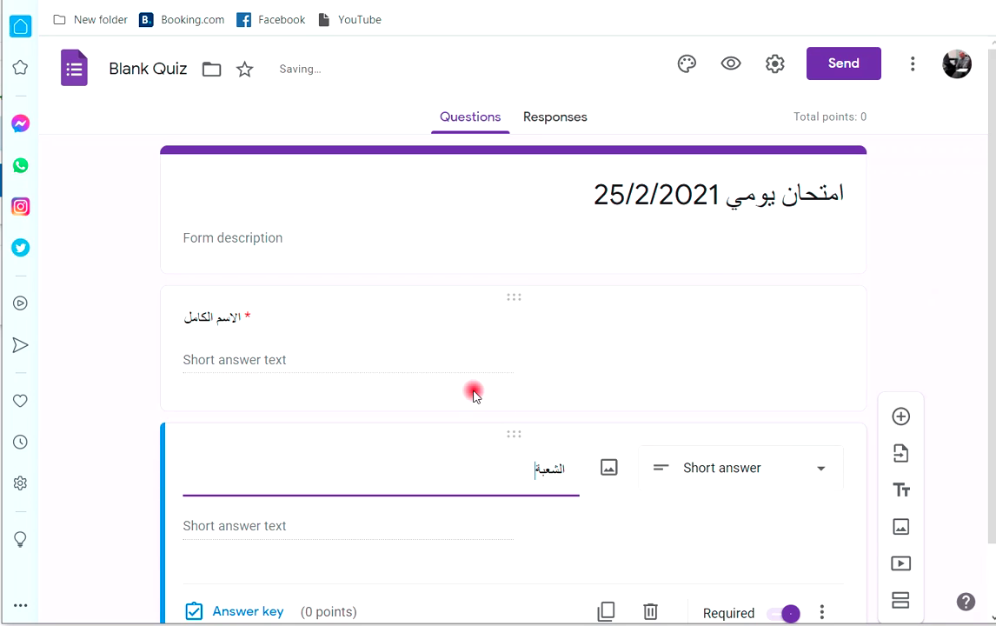
click(485, 318)
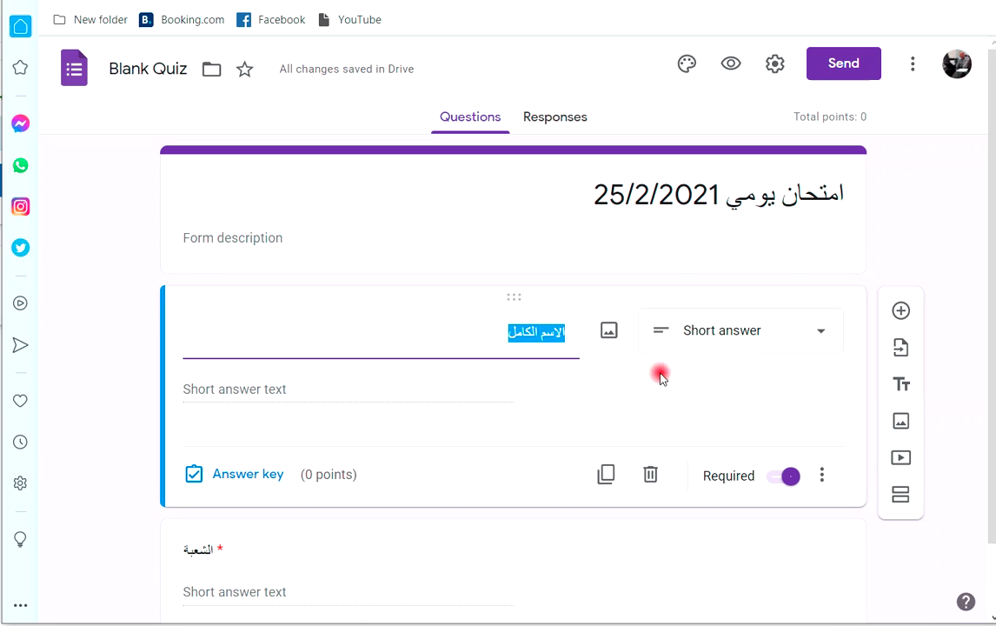
Change the الشعبة question's type to Multiple choice.
scroll(426, 469, down, 1)
click(427, 490)
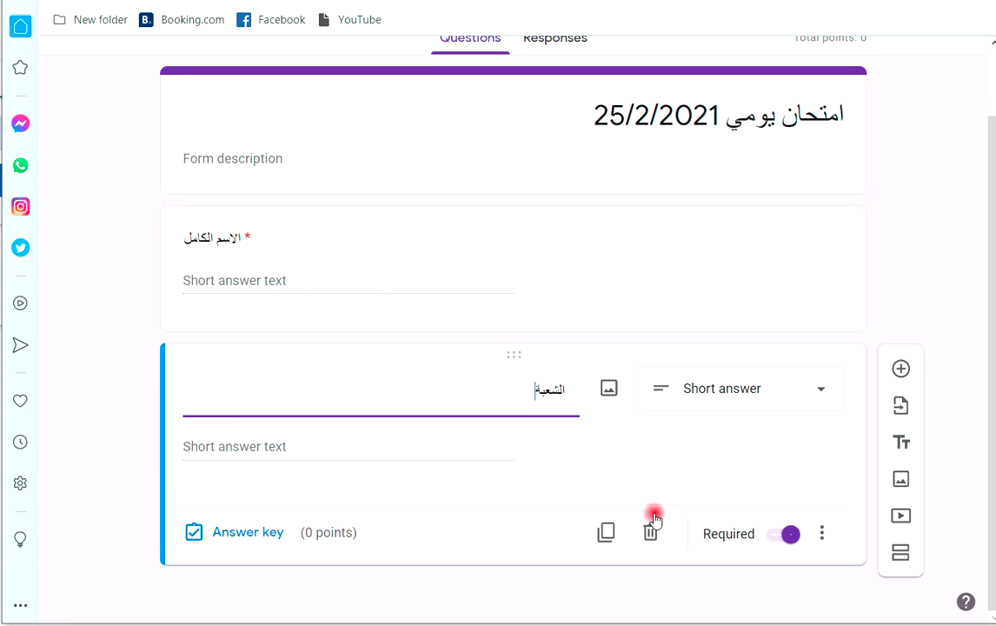
click(819, 388)
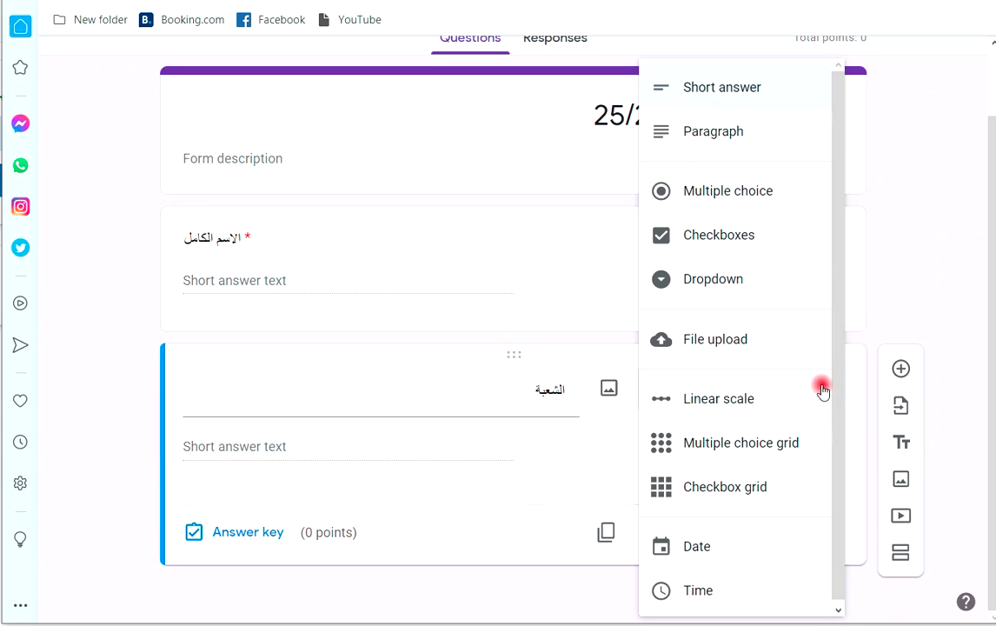
click(700, 205)
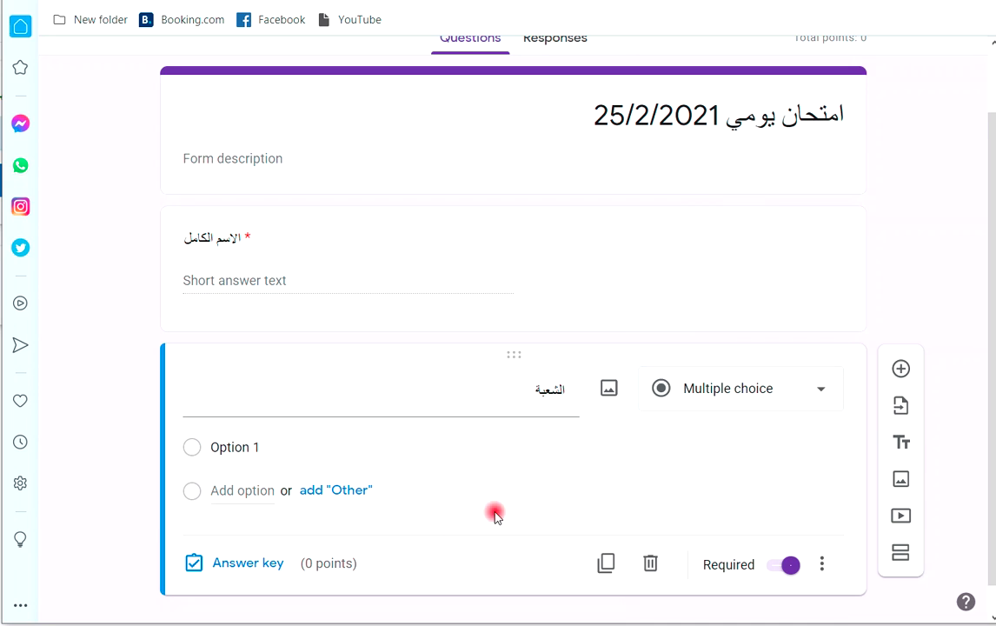
Fill in the answer options A, B, C and D.
click(248, 451)
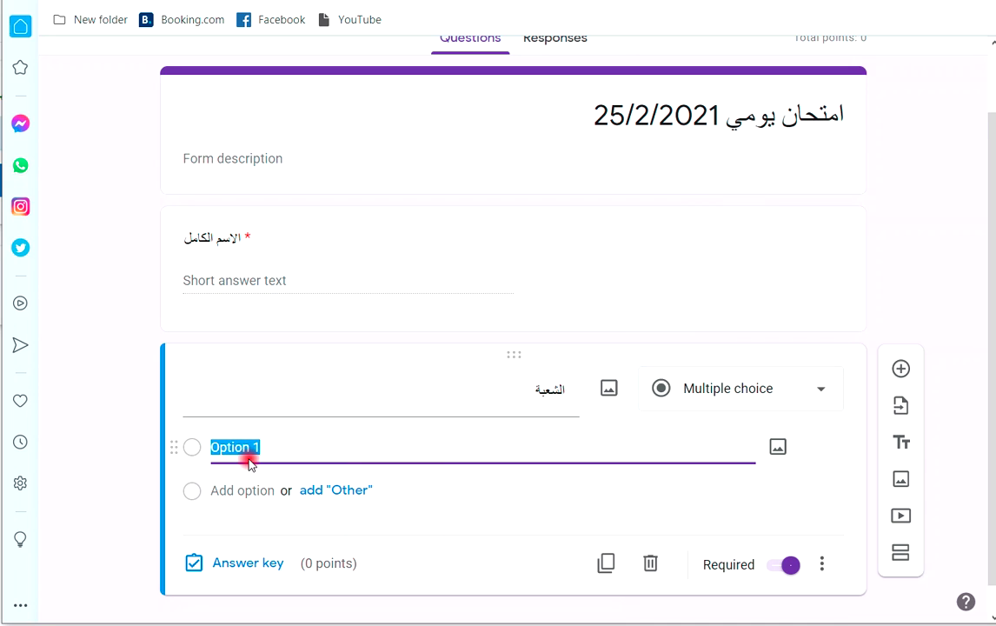
text(A)
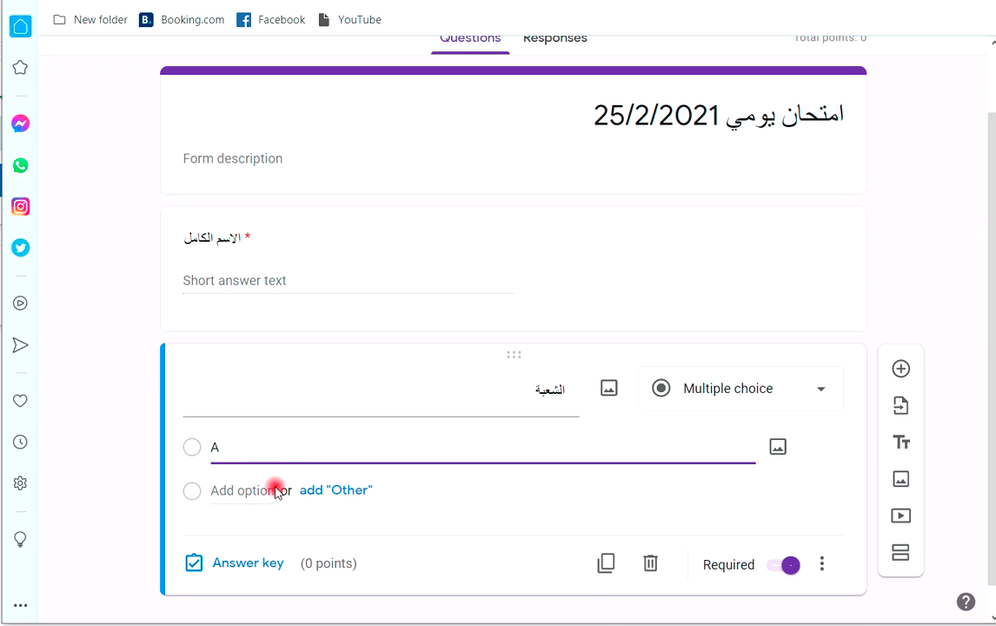
click(259, 490)
text(B)
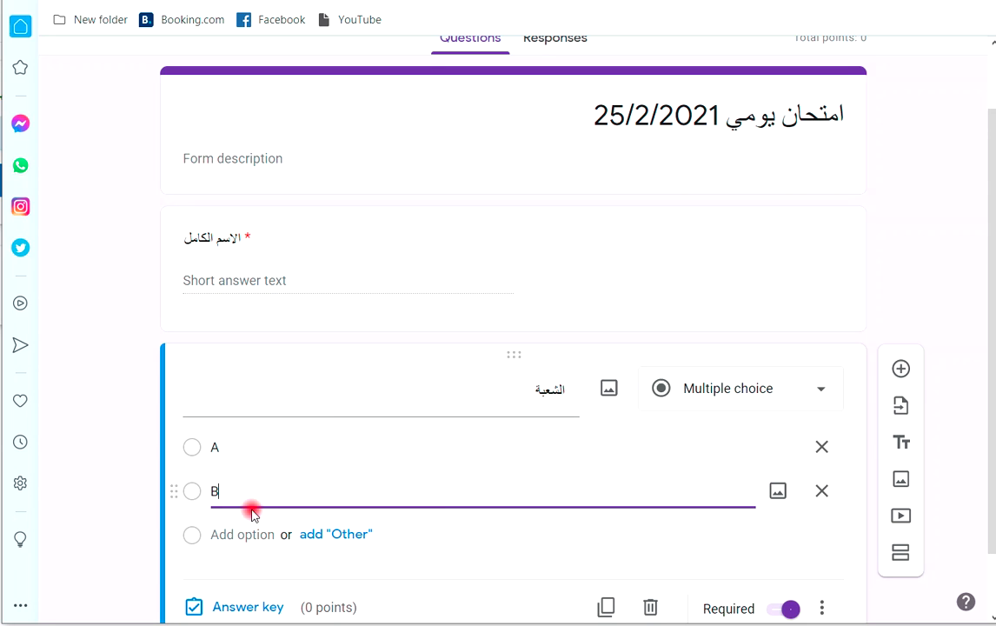
click(239, 535)
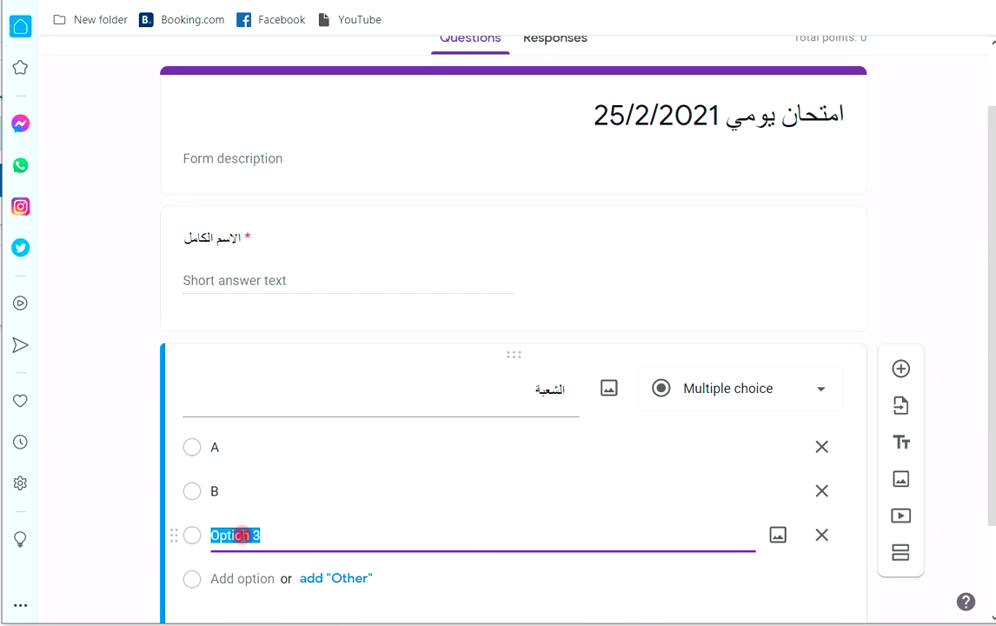
text(C)
click(240, 578)
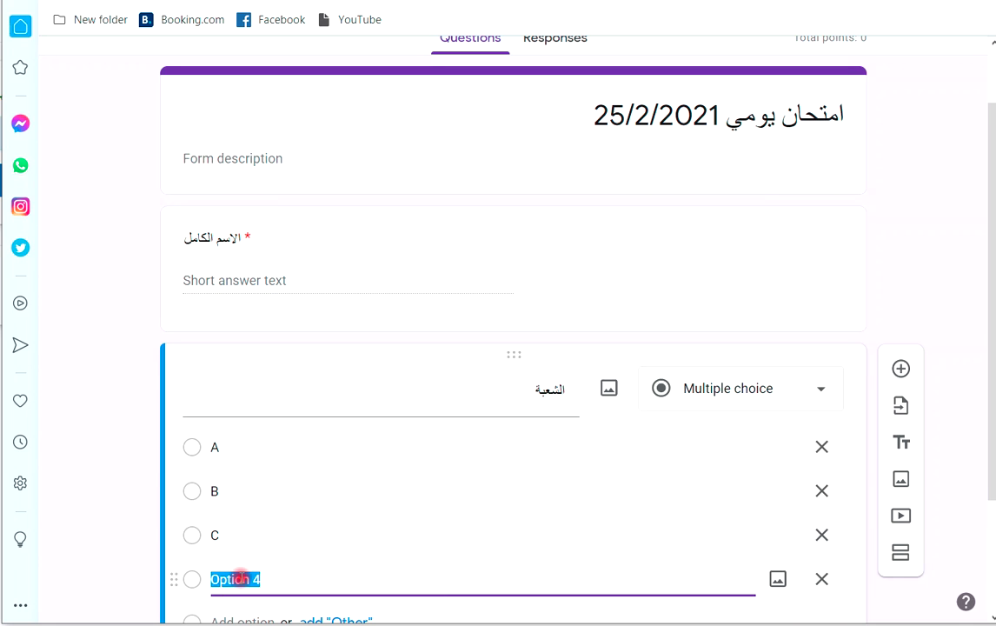
text(D)
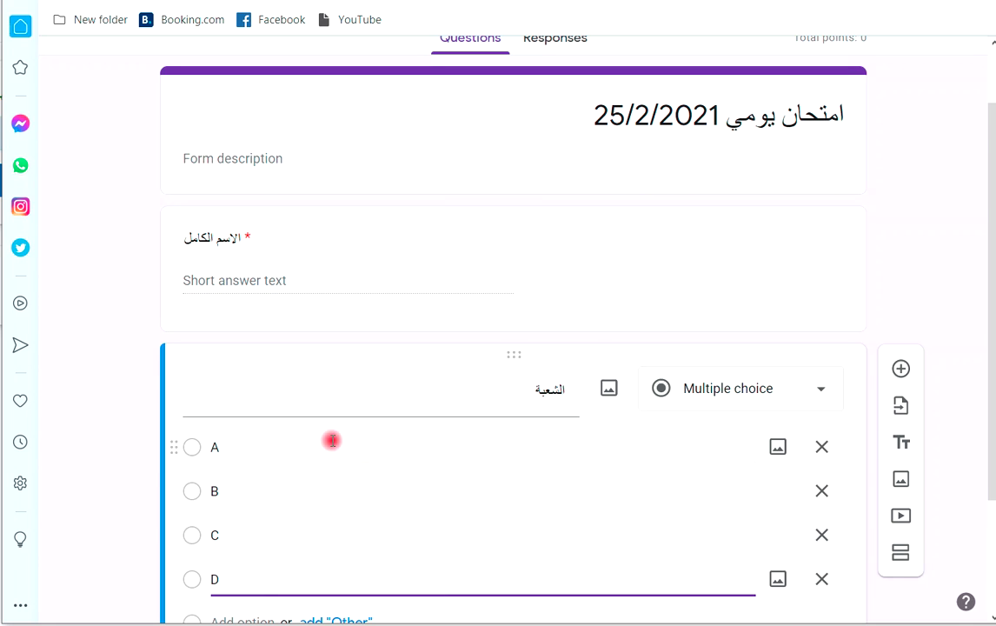
scroll(334, 435, down, 2)
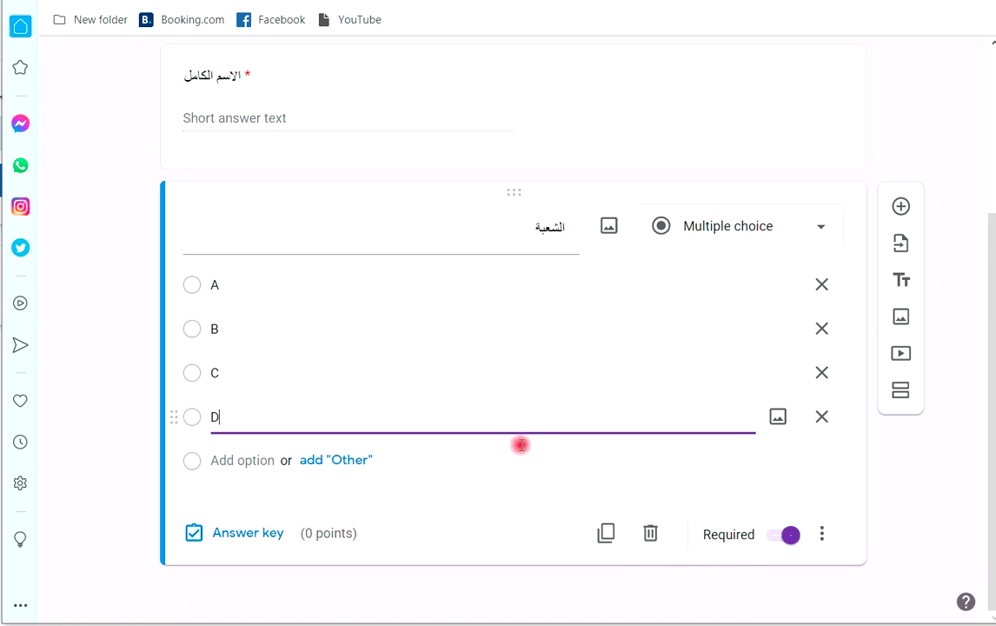
Duplicate the الشعبة question and retitle the copy as question س1.
click(605, 534)
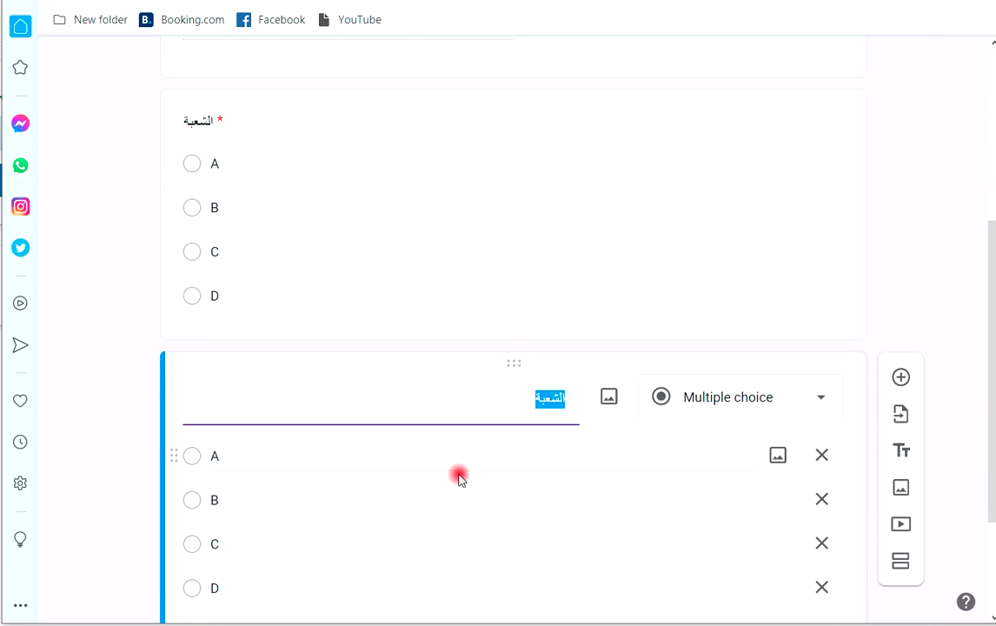
text(s)
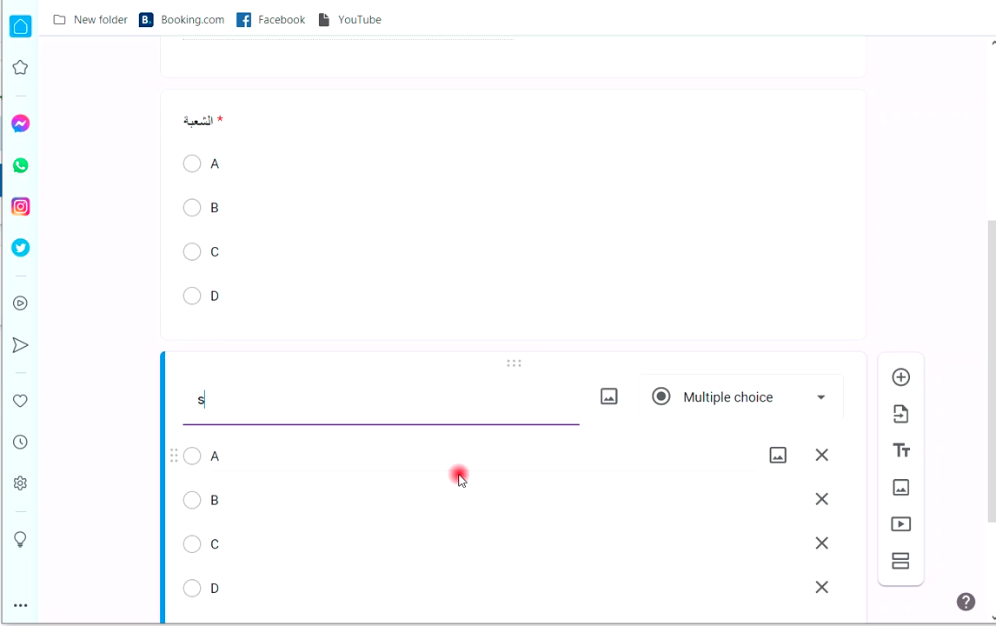
key(BackSpace)
text(س1 اختر الجابة الصحيحة)
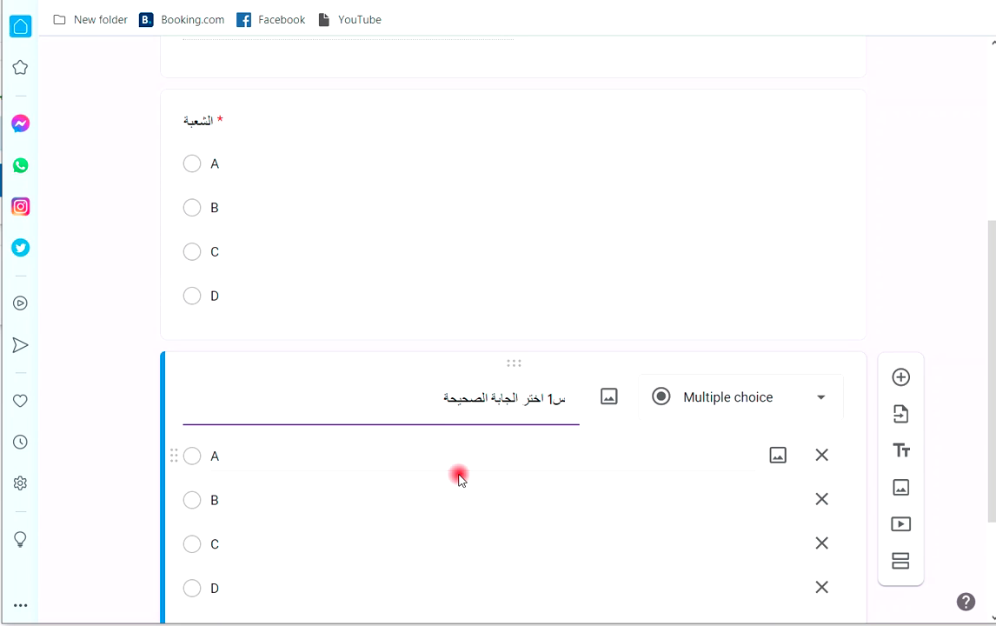
key(BackSpace)
text(ة : كم)
scroll(456, 469, down, 1)
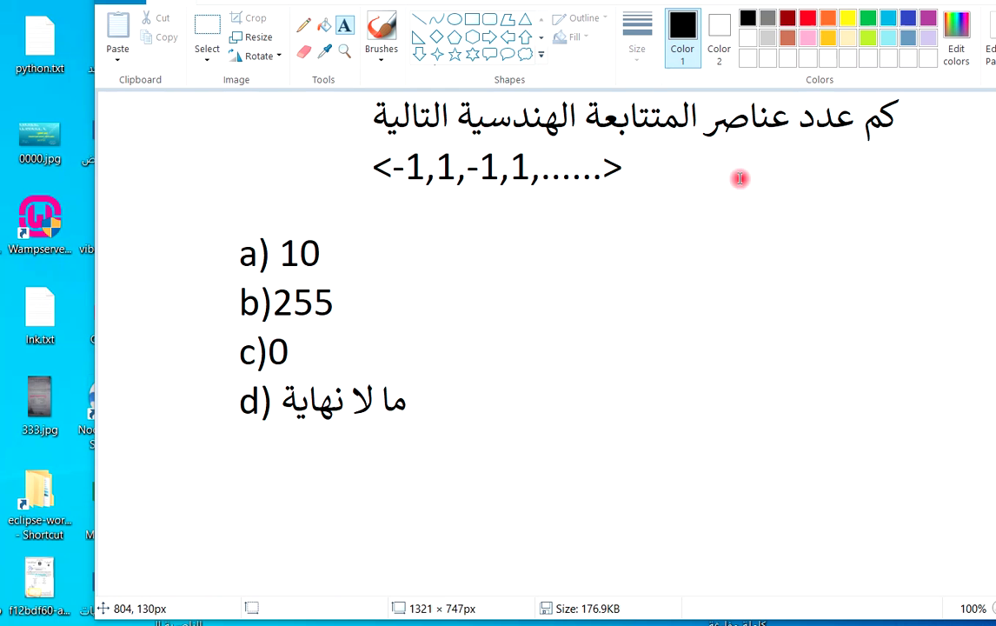
Label the Paint question image '1)' in Western digits, then return to the quiz in the browser.
click(215, 145)
text(١))
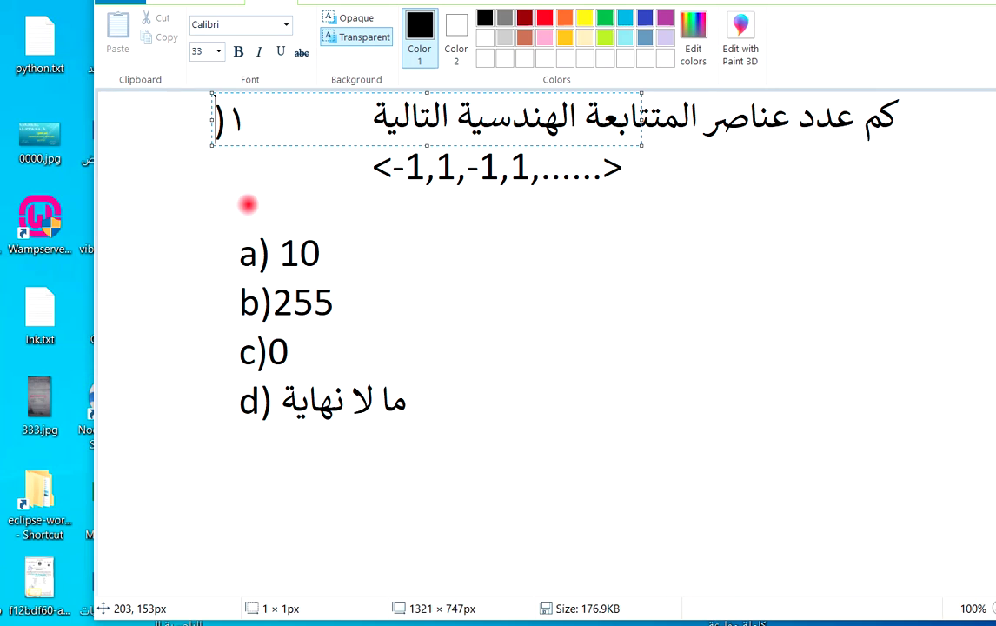
key(BackSpace)
key(BackSpace)
text(1))
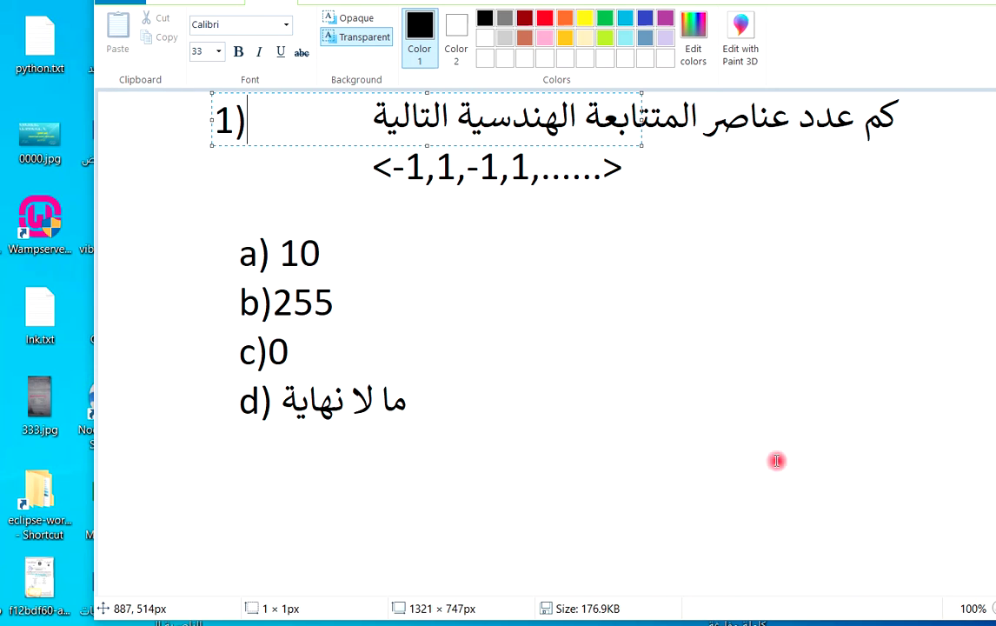
click(600, 319)
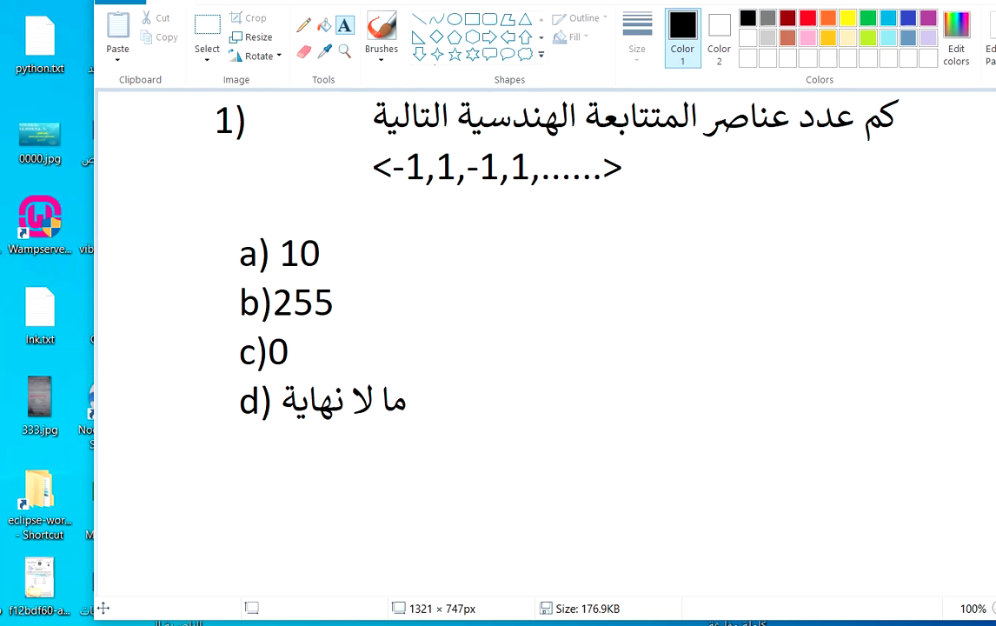
click(296, 621)
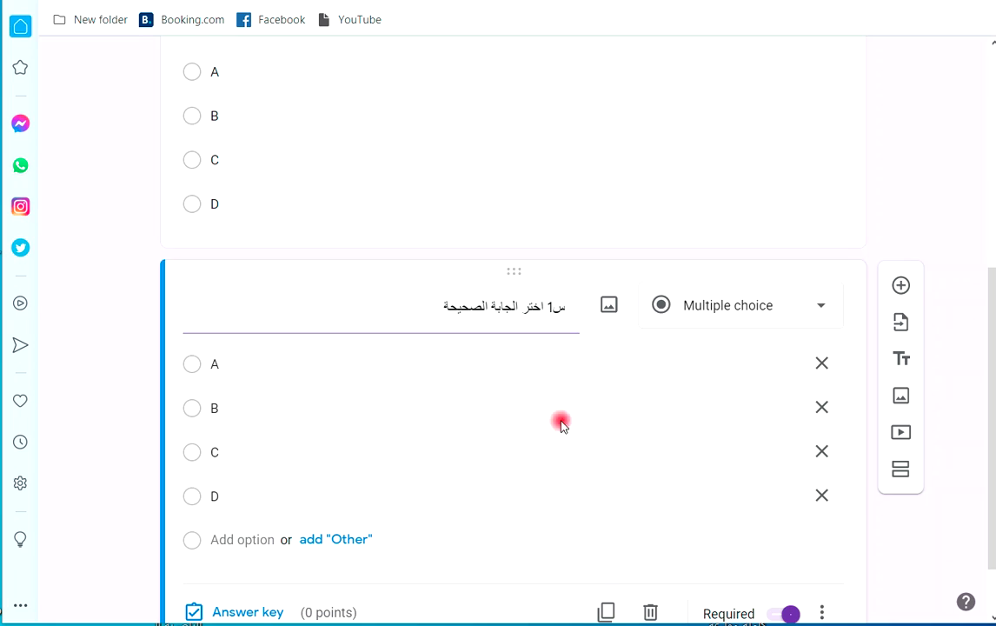
Upload 0.jpg from the computer as the image for question س1.
click(609, 306)
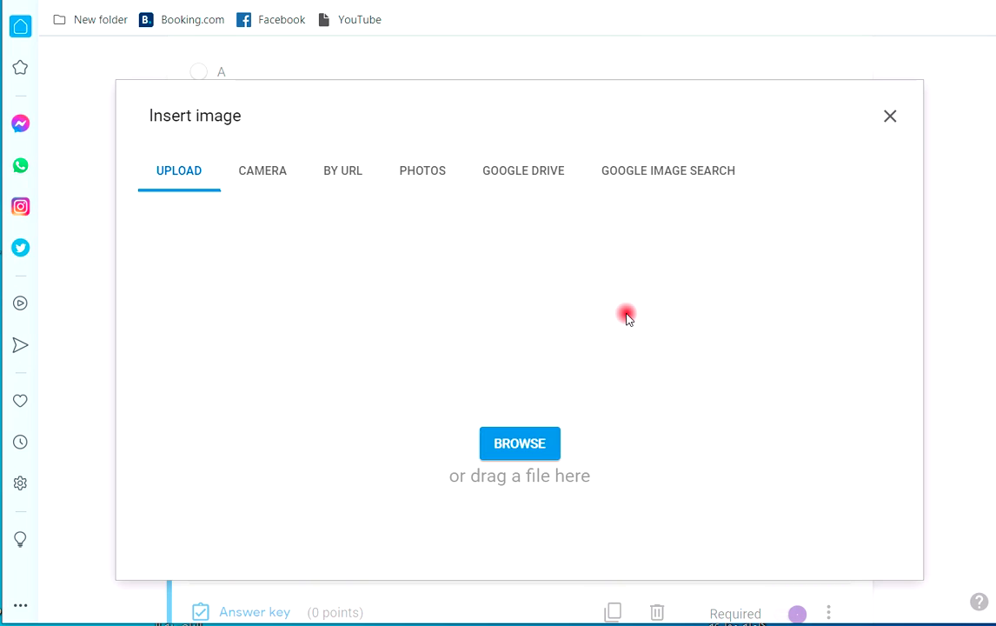
click(525, 445)
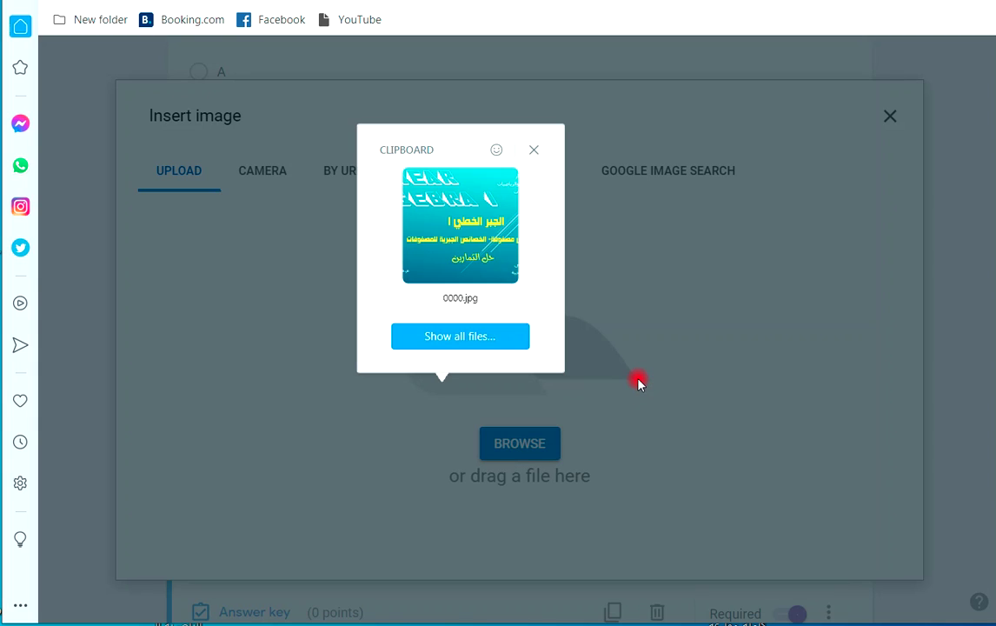
click(479, 344)
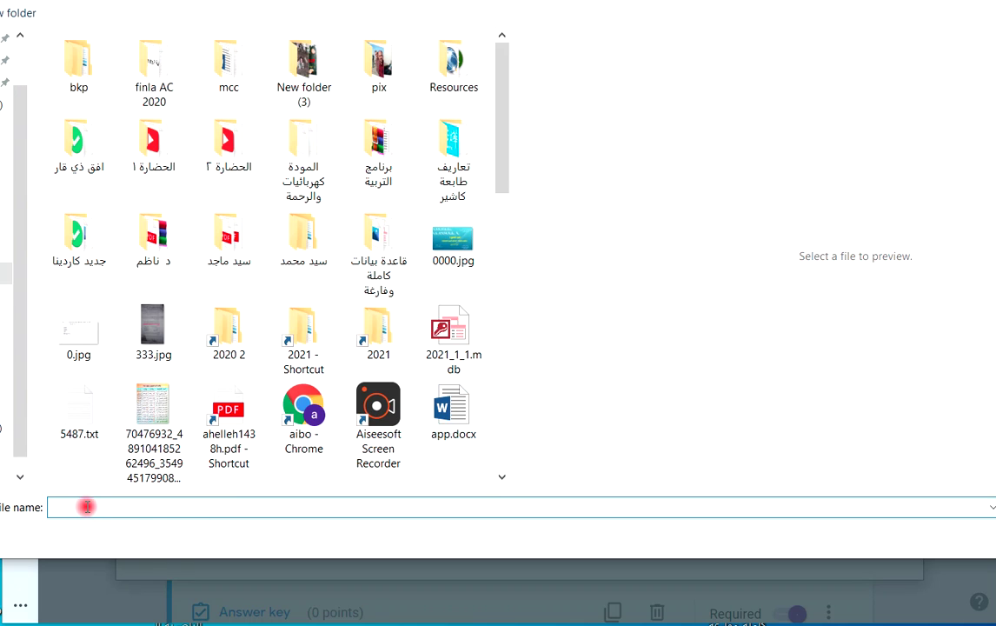
text(0)
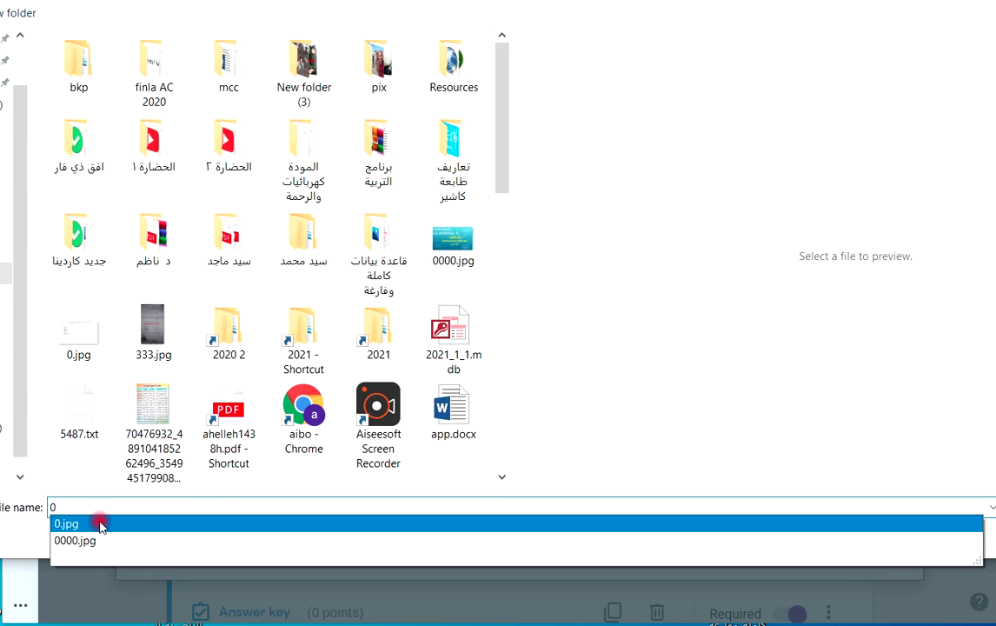
click(98, 525)
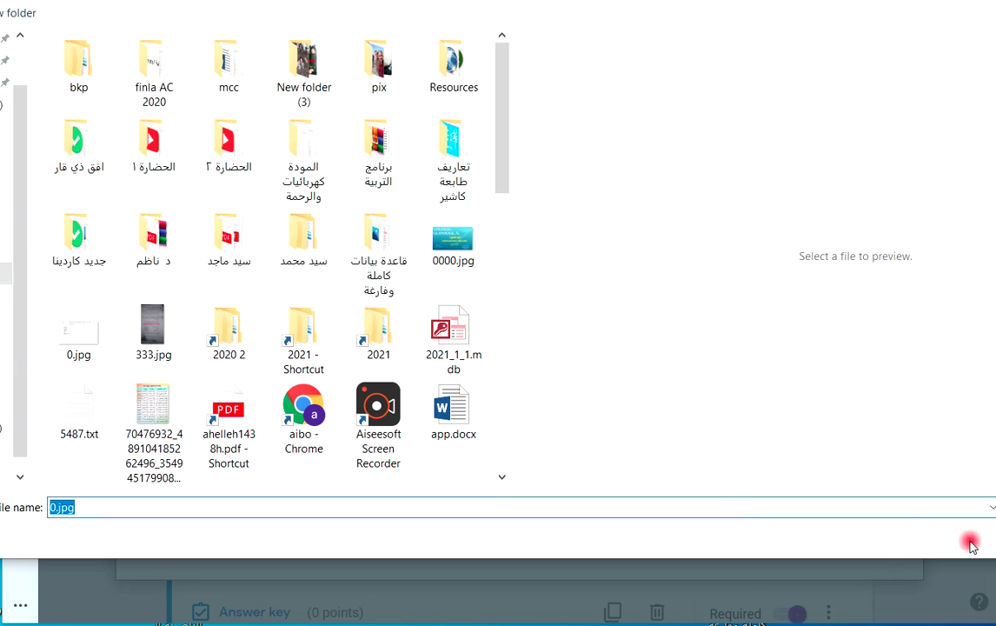
click(930, 545)
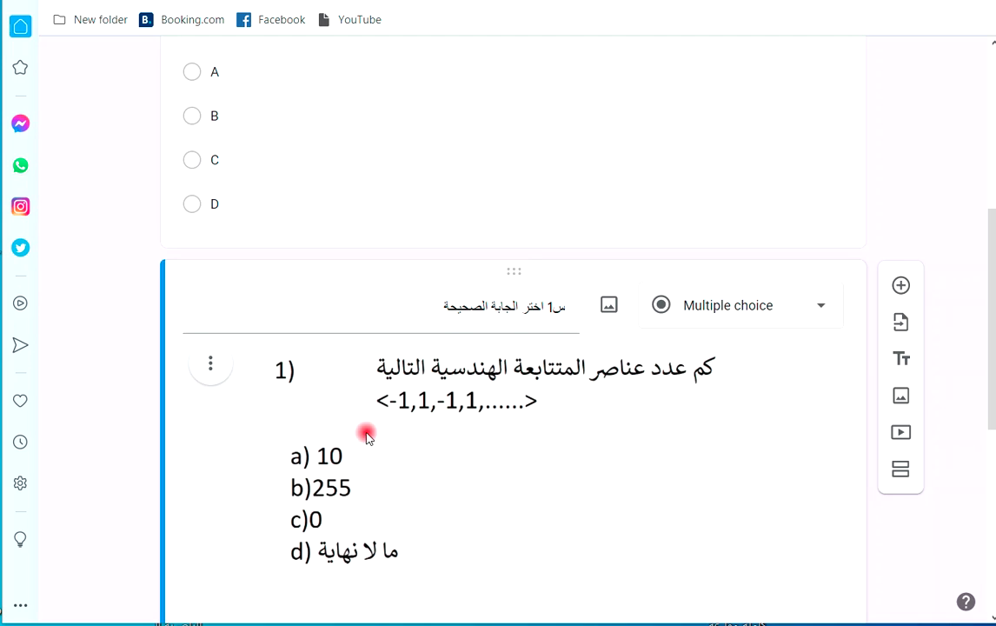
Relabel the first two options as lowercase a and b.
scroll(360, 390, down, 5)
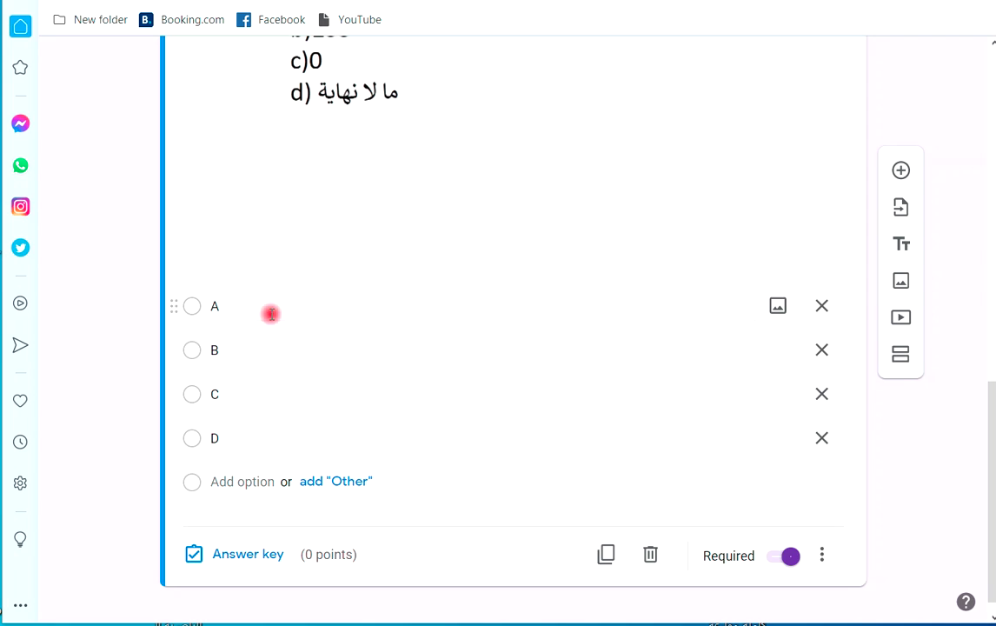
scroll(278, 304, up, 3)
scroll(222, 447, down, 1)
click(225, 491)
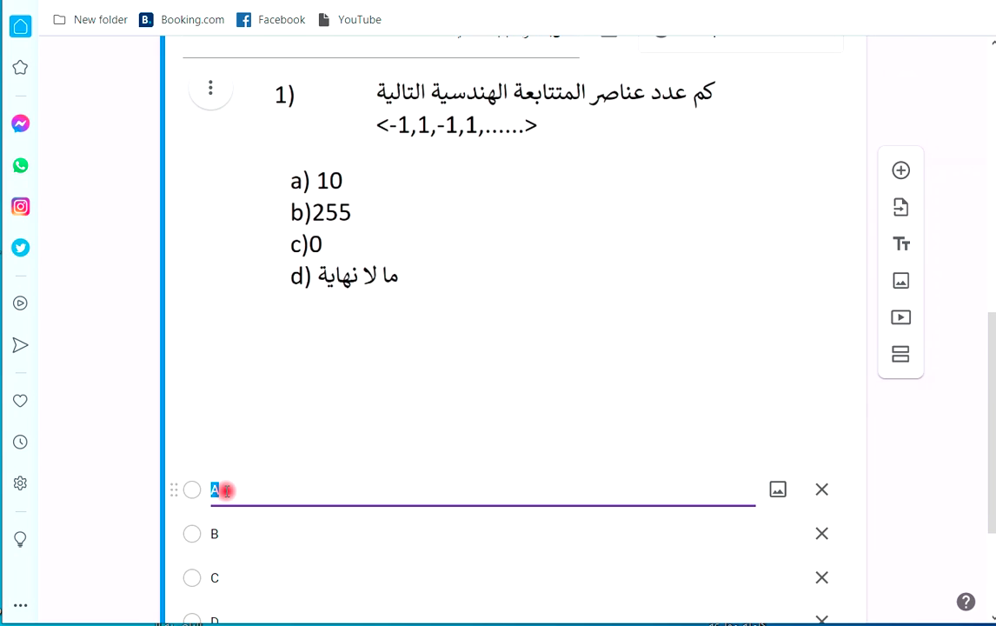
text(أ)
key(BackSpace)
text(a)
click(215, 532)
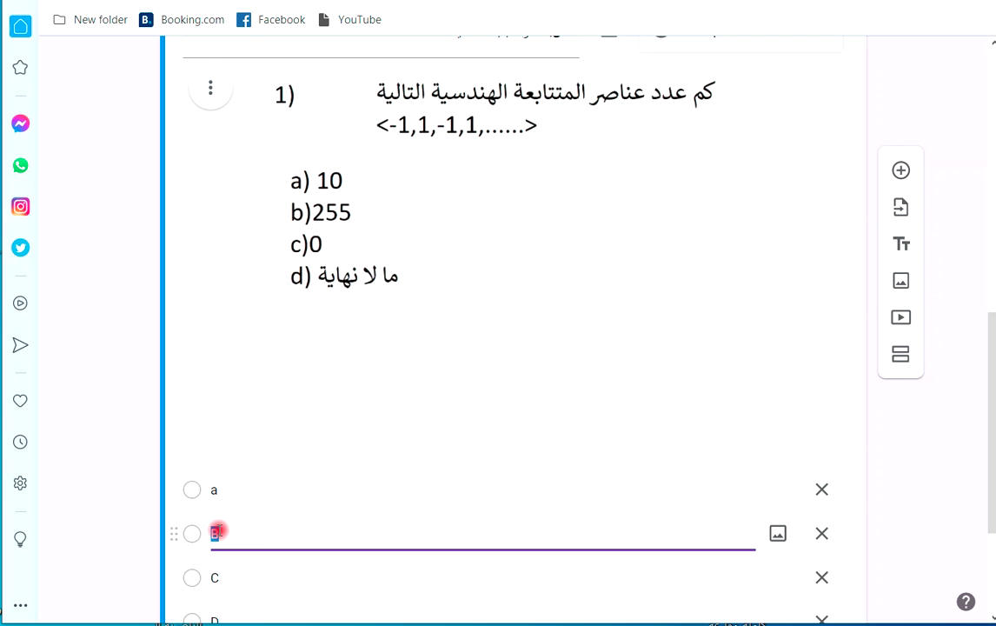
text(b)
Relabel the last two options as lowercase c and d.
scroll(228, 557, down, 1)
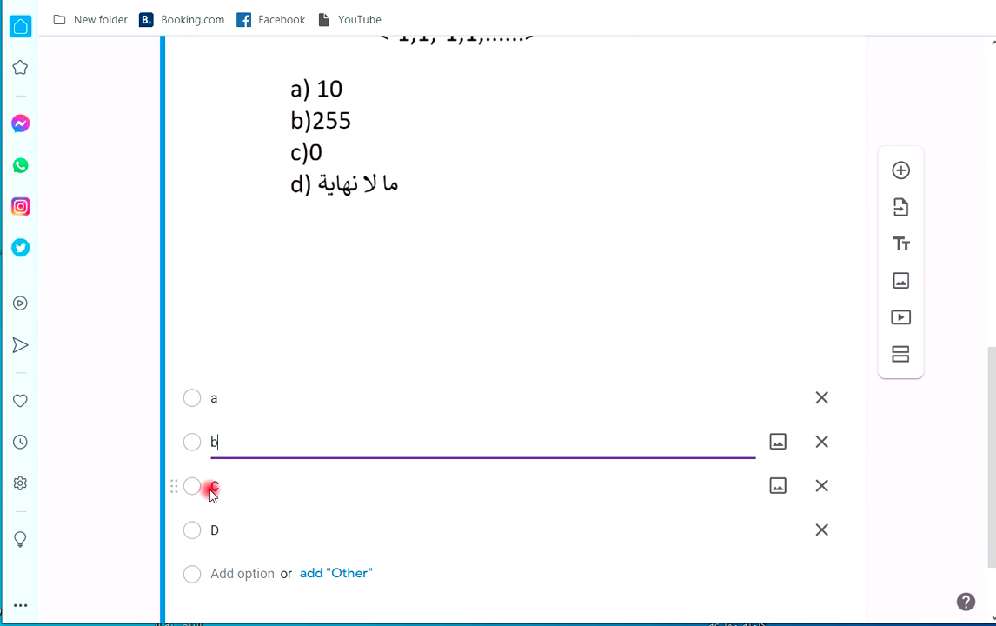
click(211, 484)
text(b)
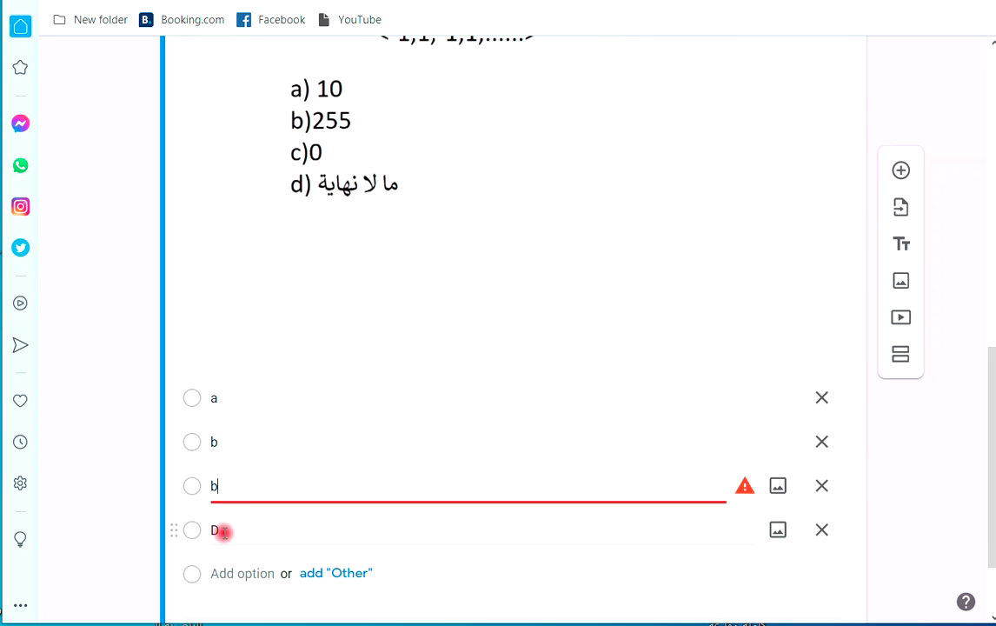
key(BackSpace)
text(c)
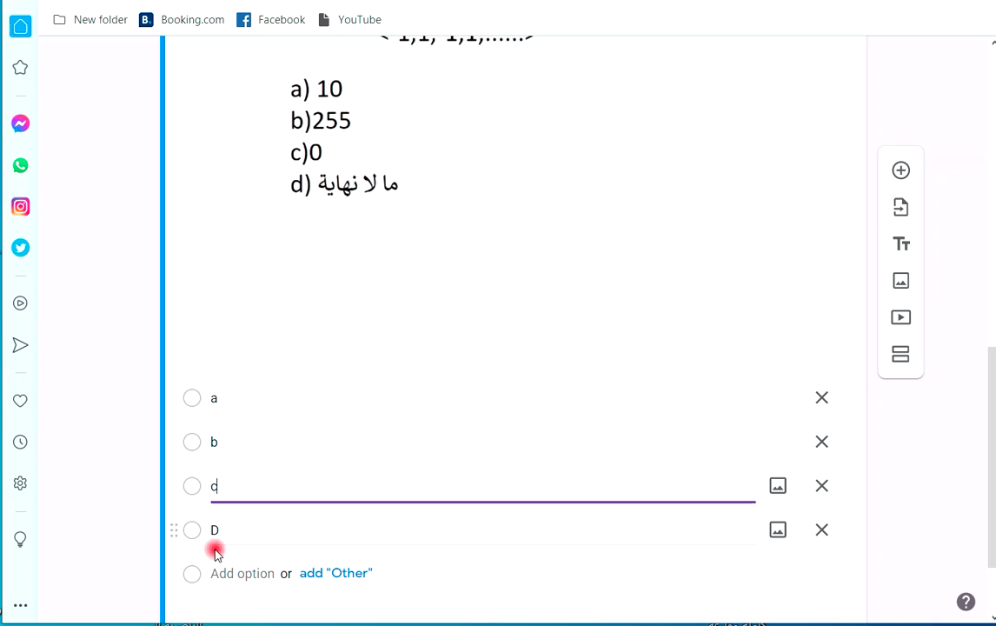
click(212, 532)
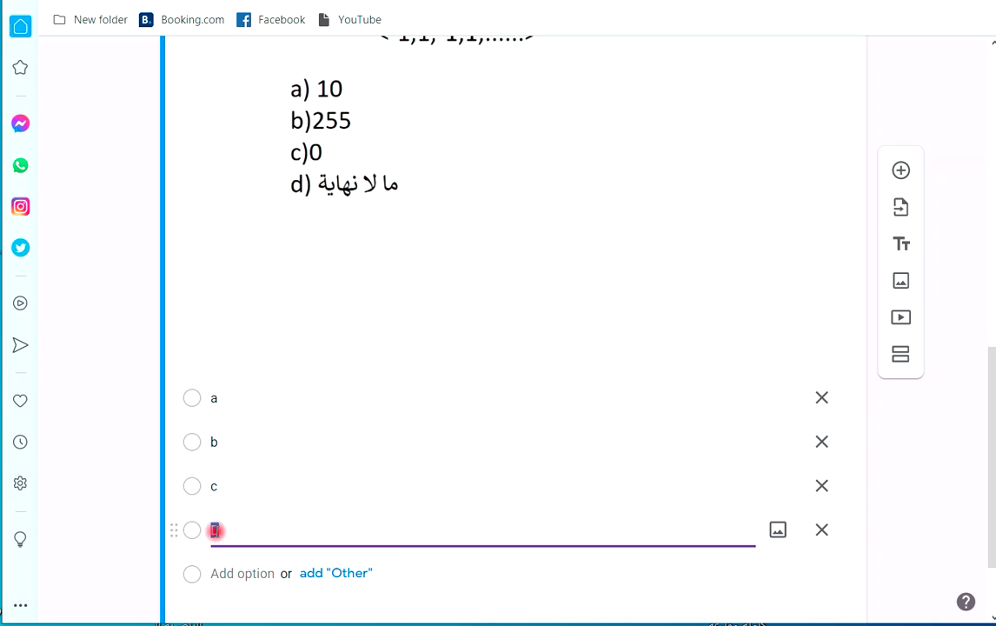
text(d)
scroll(332, 572, down, 2)
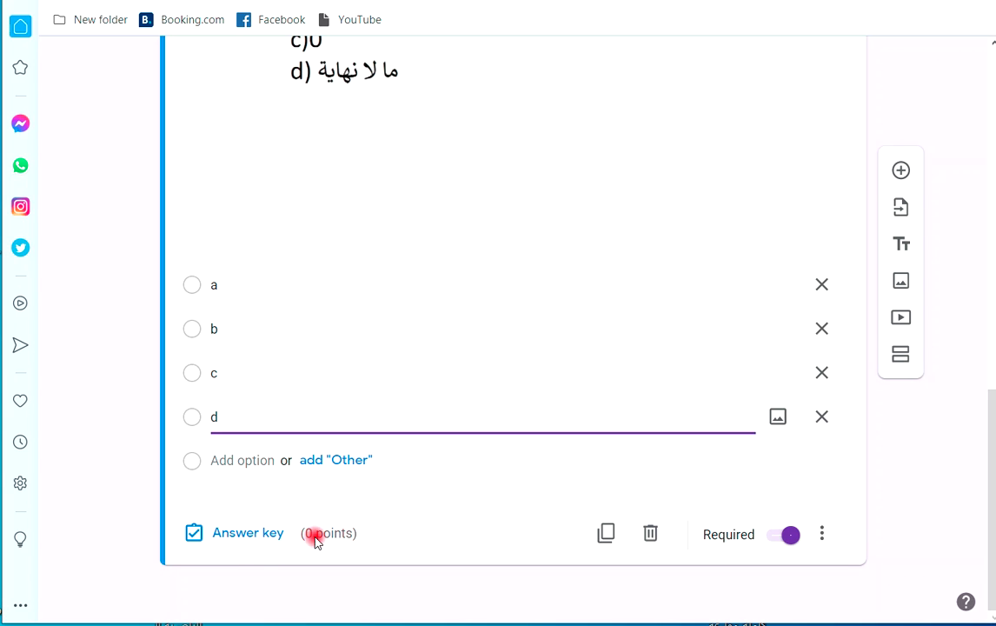
Give question س1 a value of 1 point in its answer key, leaving d unmarked, and close the key.
click(260, 534)
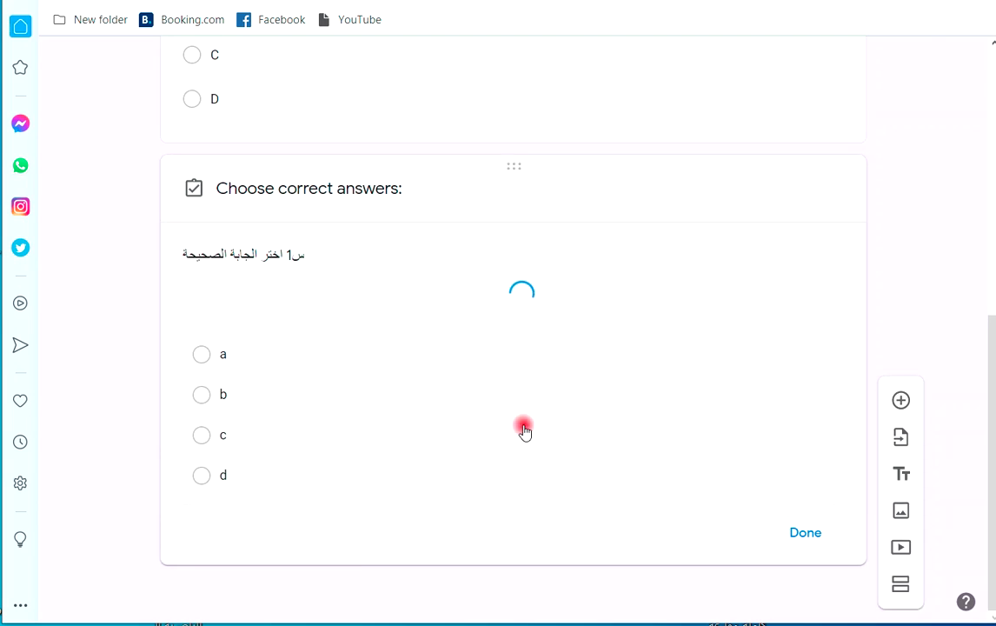
text(1)
scroll(487, 440, down, 5)
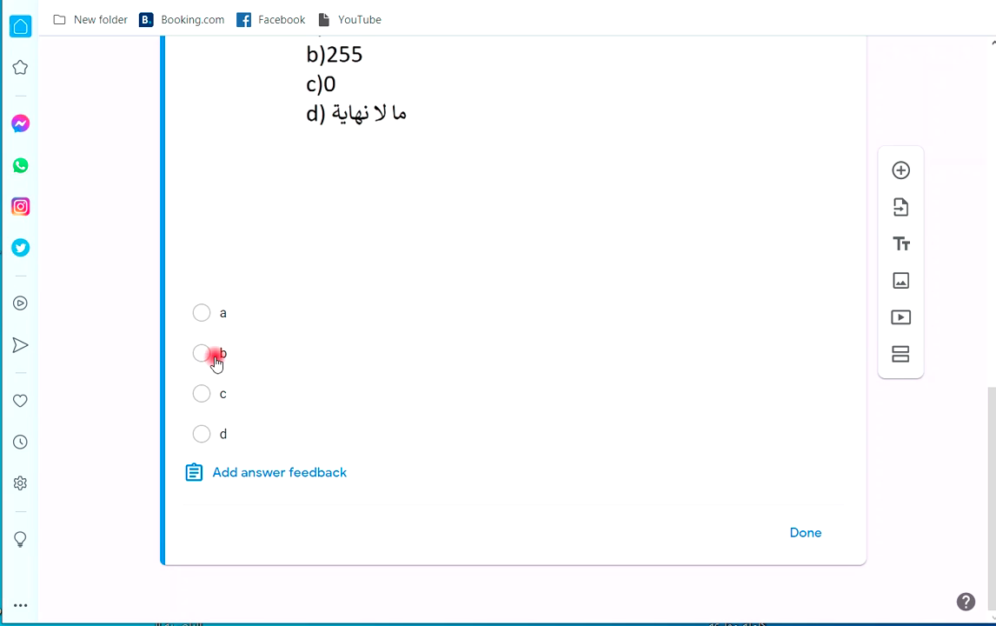
click(261, 433)
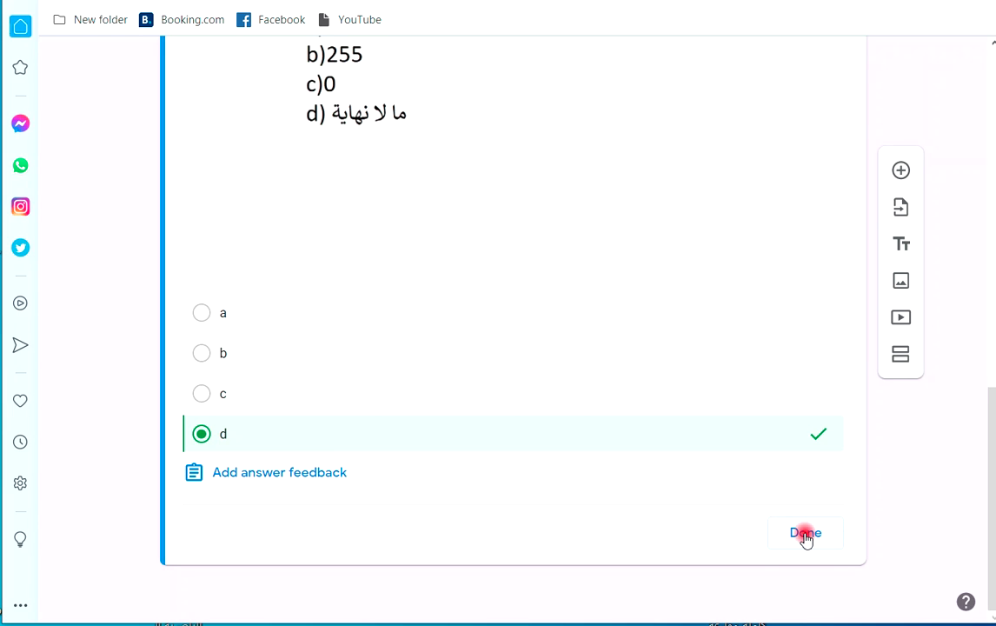
click(204, 436)
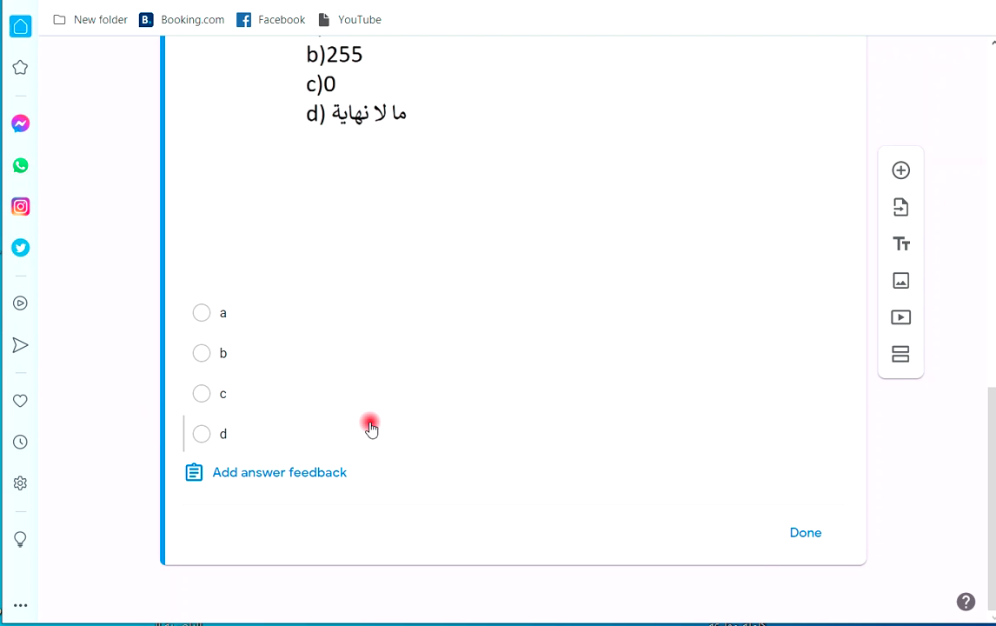
click(806, 532)
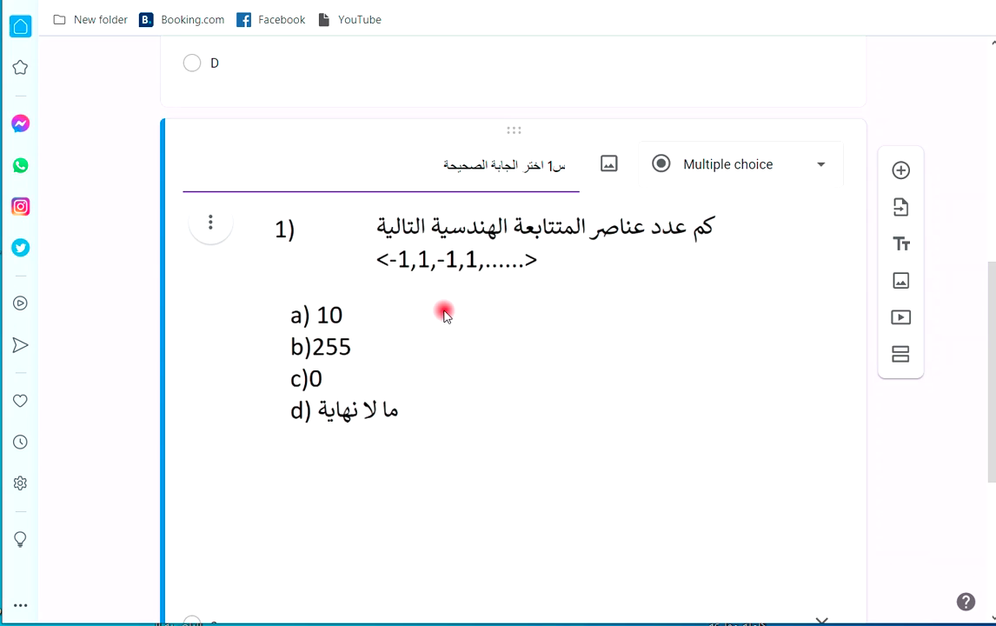
scroll(766, 200, up, 5)
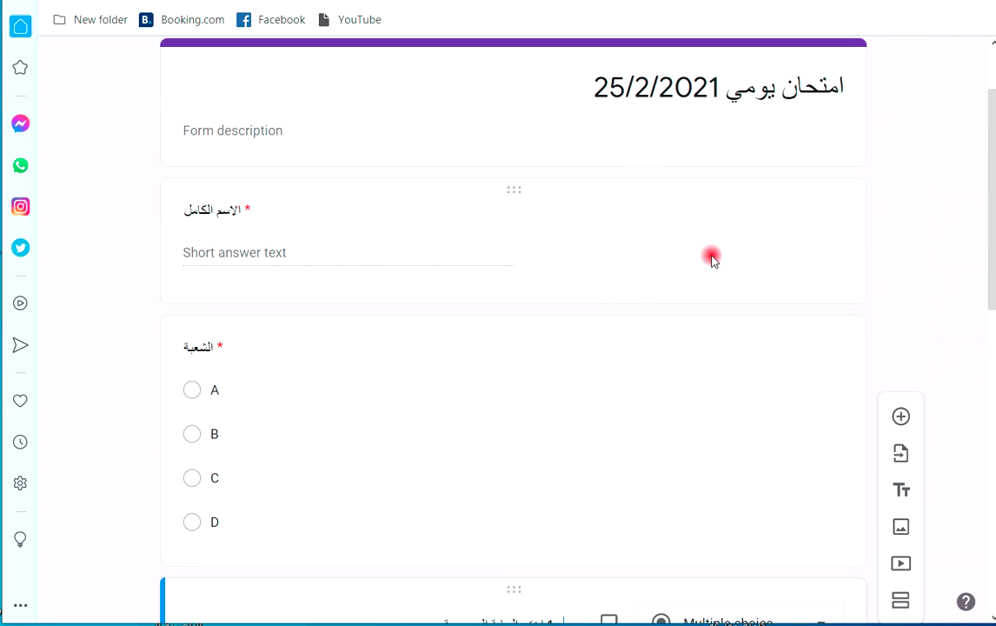
scroll(709, 250, up, 2)
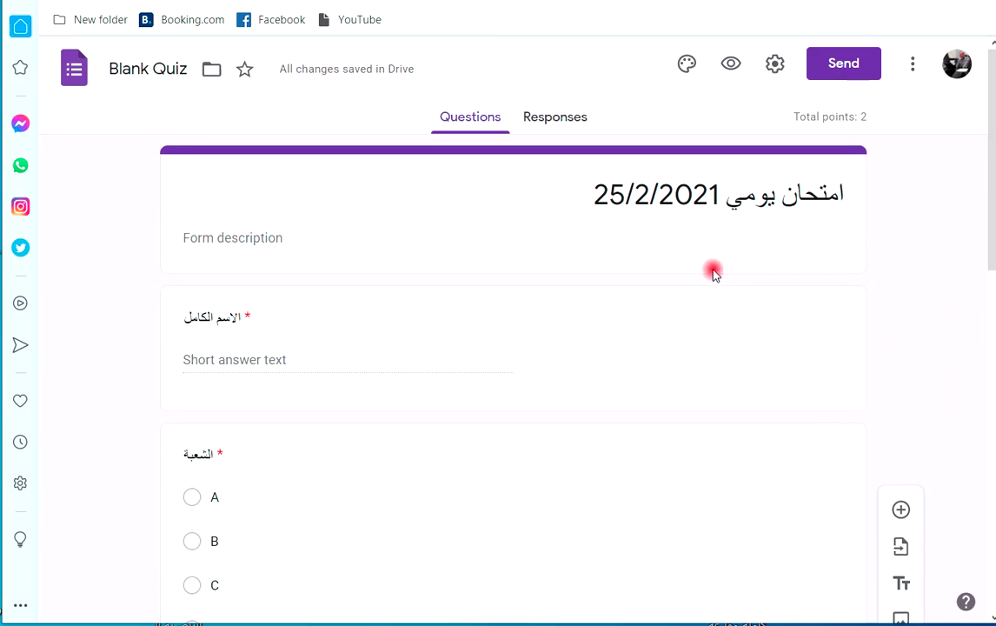
click(729, 64)
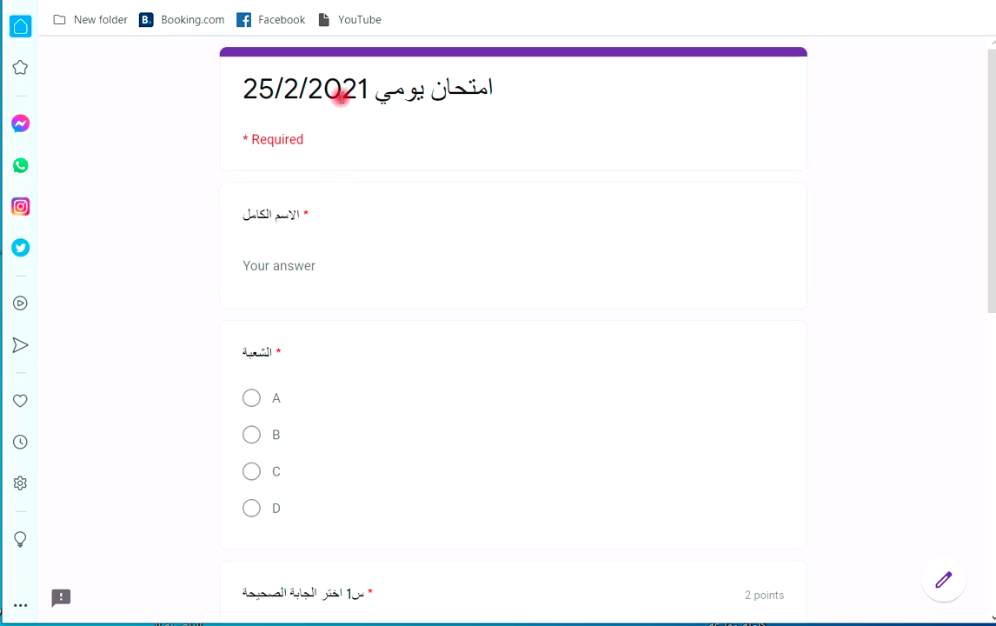
scroll(291, 312, down, 1)
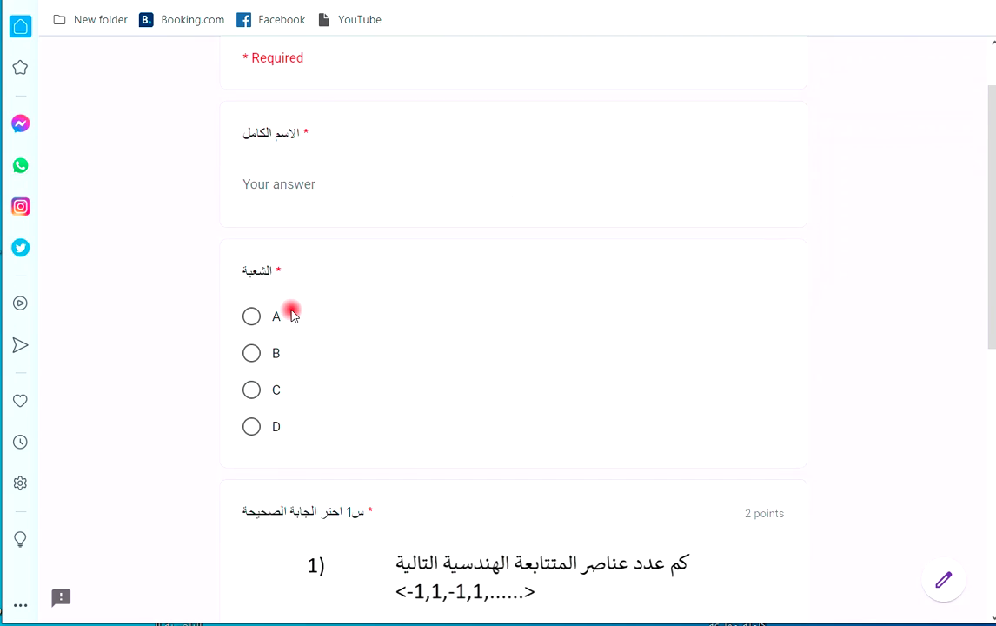
scroll(291, 311, down, 2)
click(252, 287)
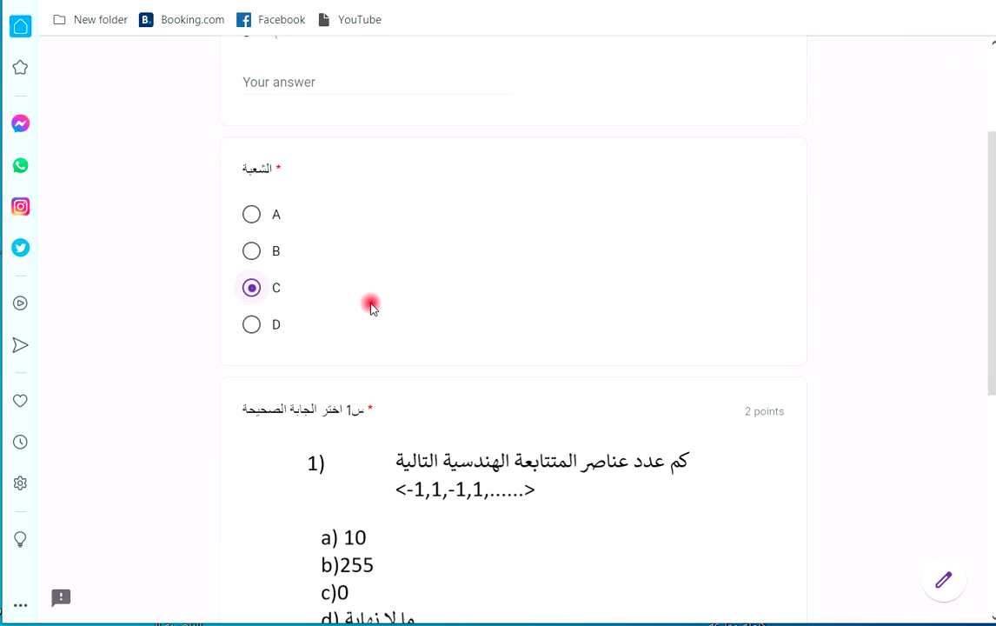
scroll(361, 295, down, 3)
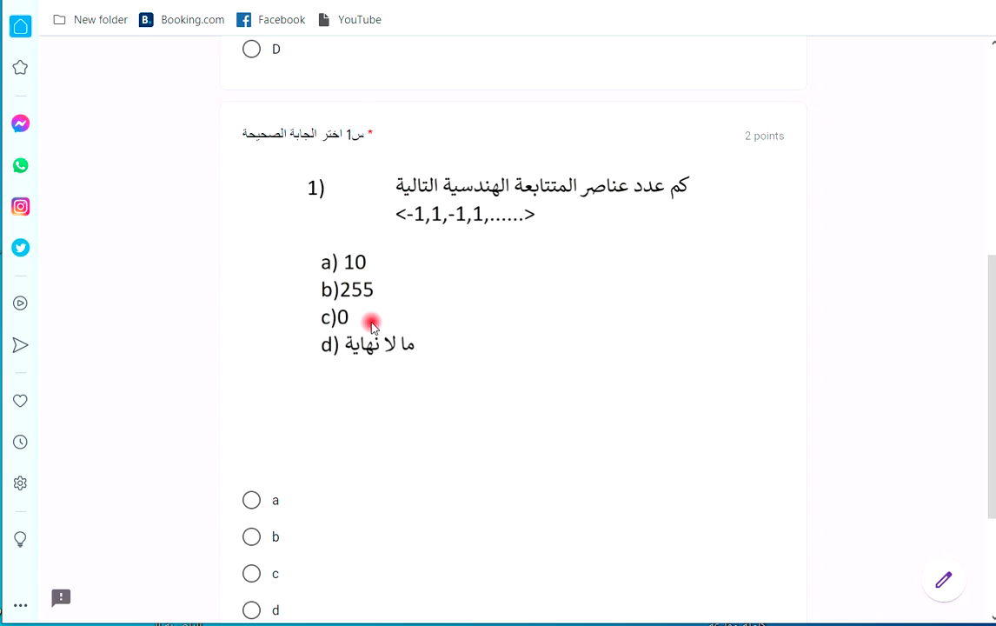
scroll(356, 348, down, 2)
click(252, 407)
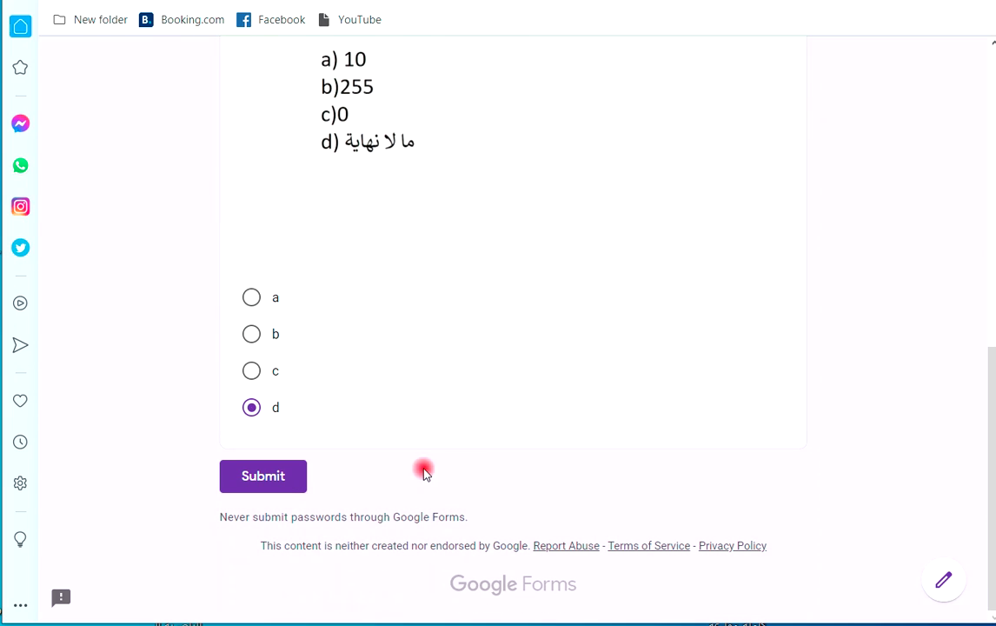
scroll(392, 270, up, 3)
double_click(764, 209)
click(571, 320)
scroll(570, 320, down, 3)
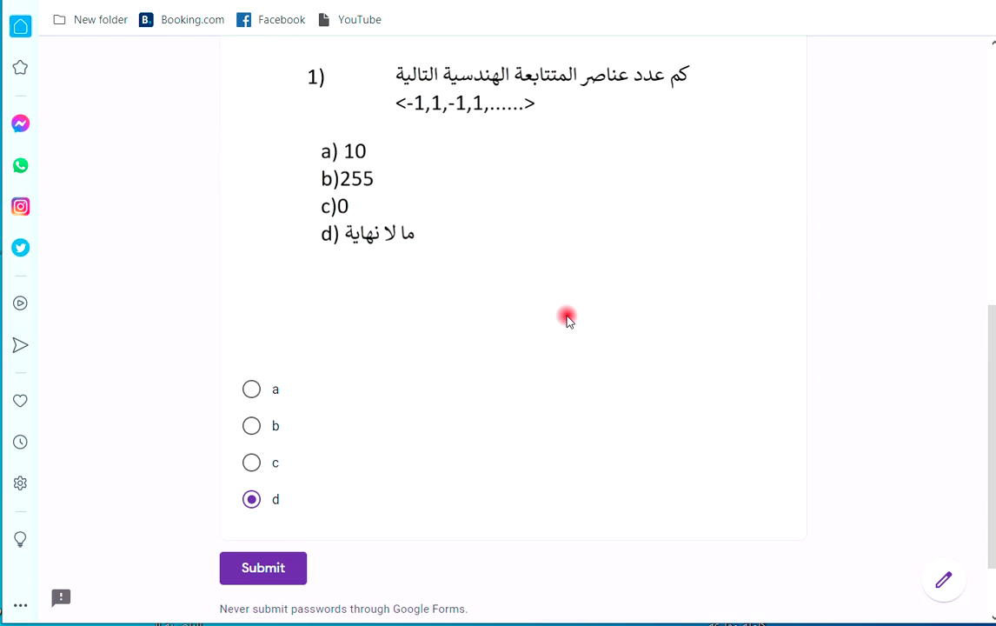
scroll(566, 317, up, 4)
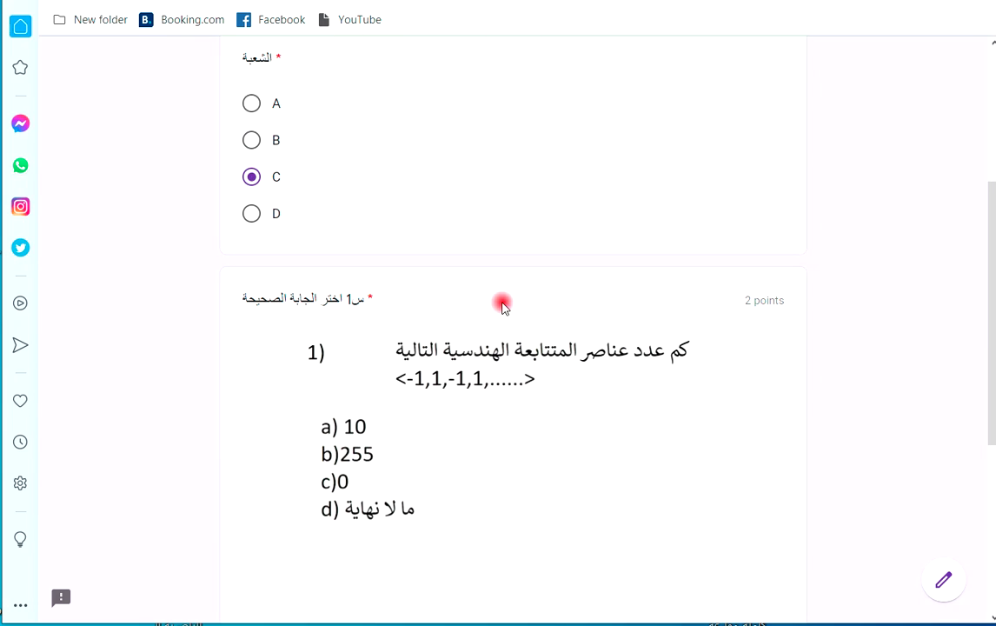
click(411, 391)
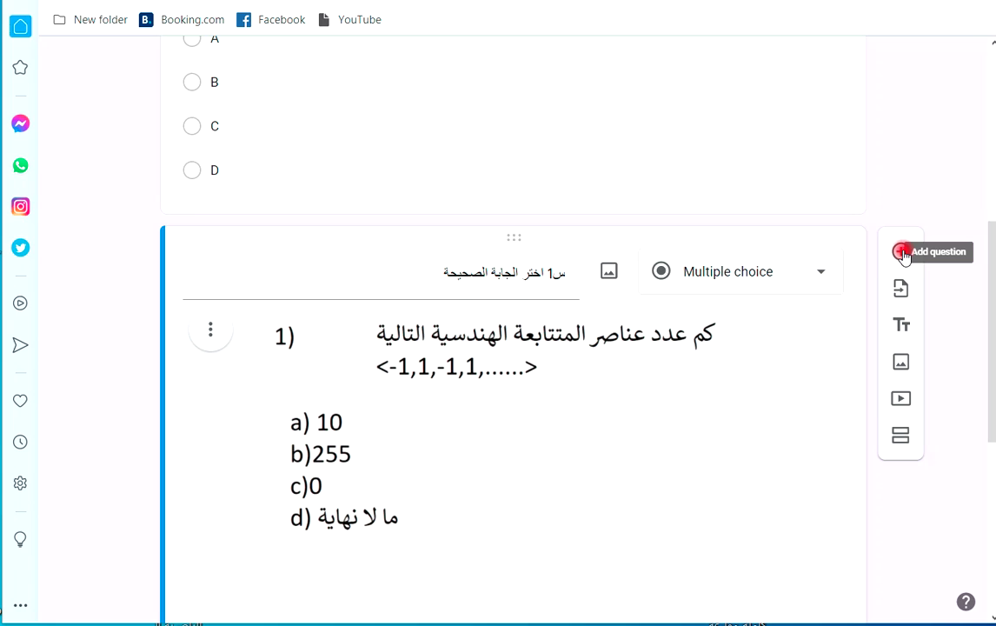
Duplicate the multiple-choice question and make the copy a Short answer question.
scroll(710, 358, down, 5)
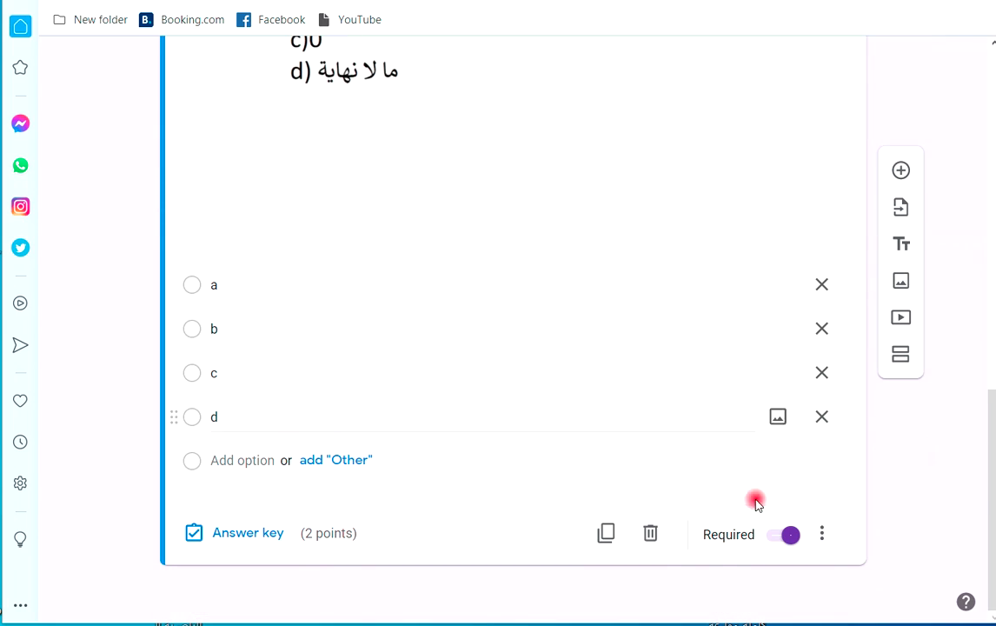
click(606, 535)
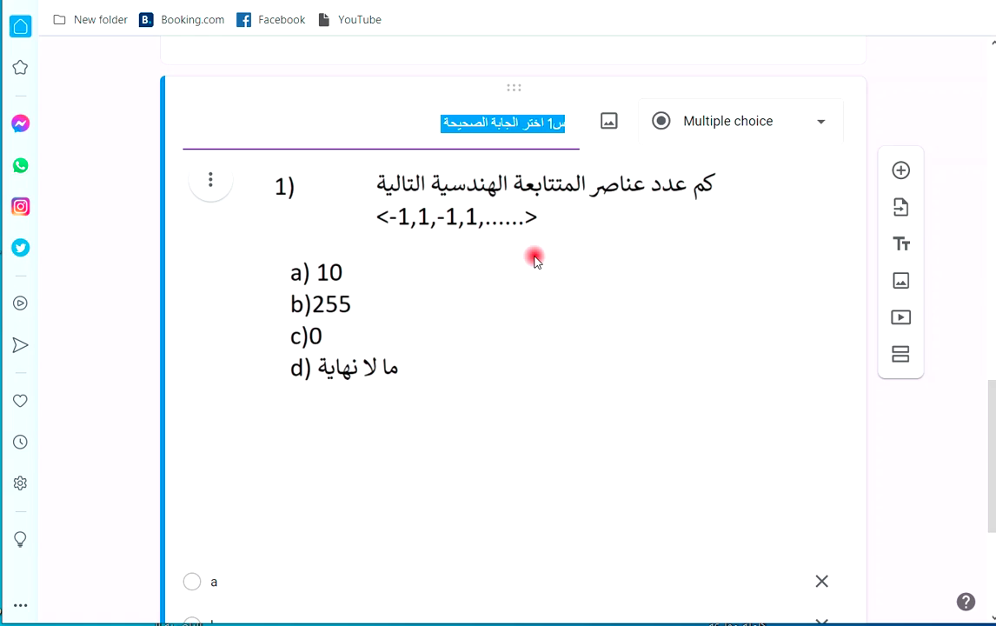
scroll(535, 260, up, 2)
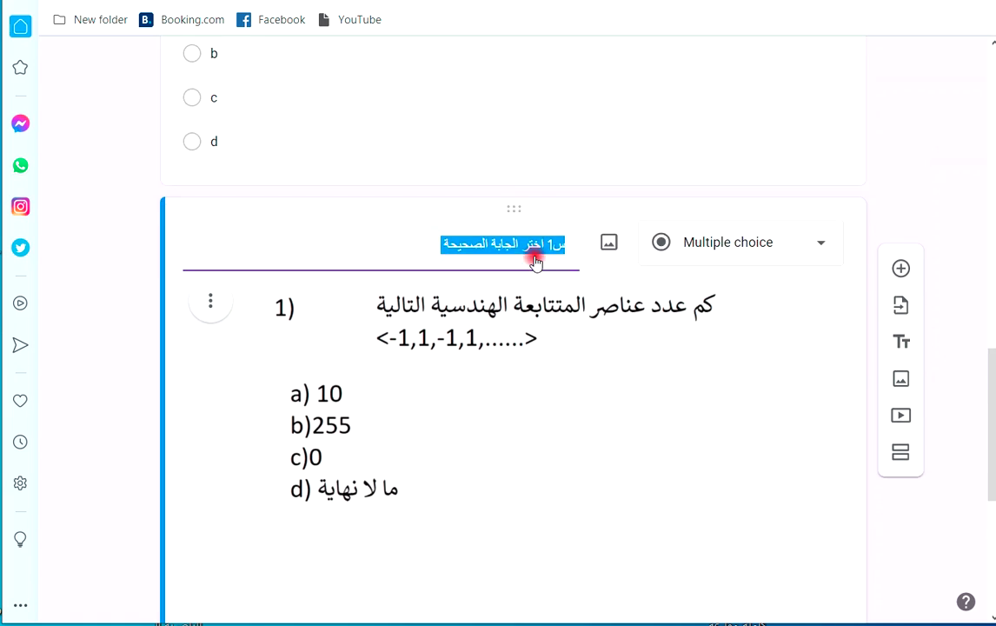
scroll(353, 365, down, 5)
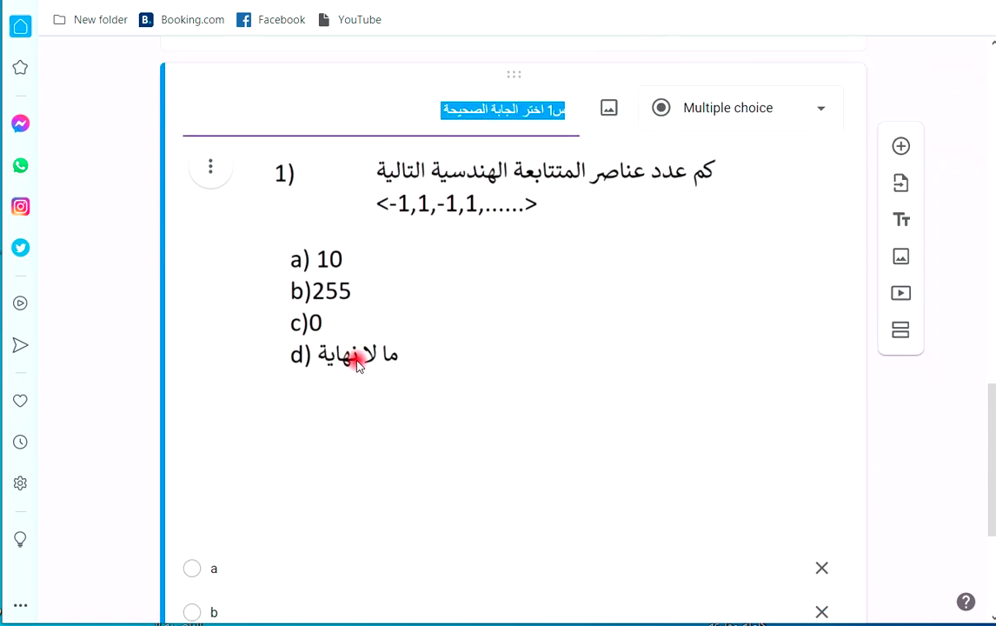
scroll(405, 276, up, 2)
scroll(405, 272, up, 3)
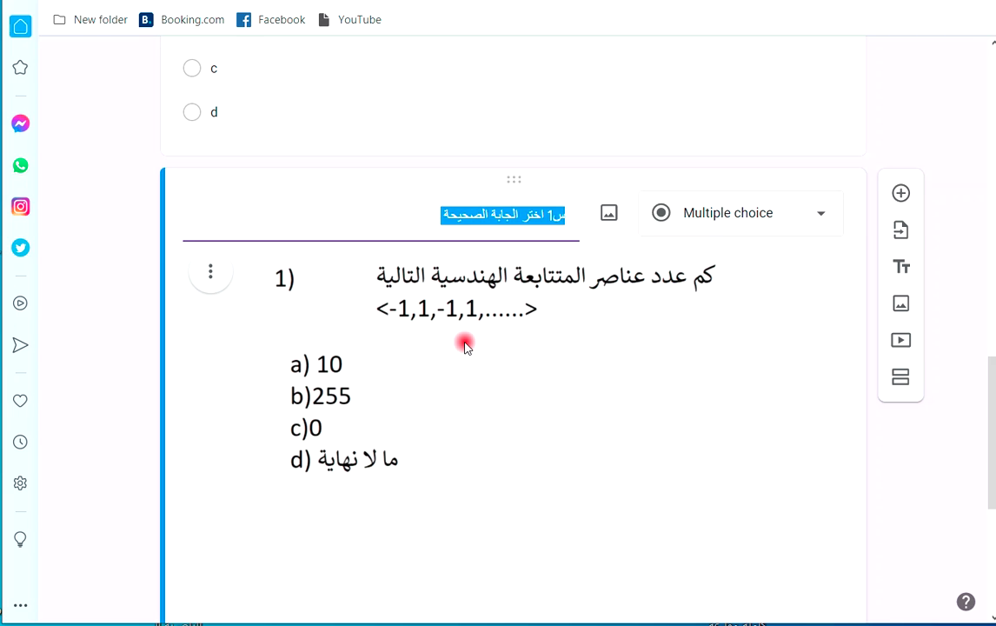
click(820, 214)
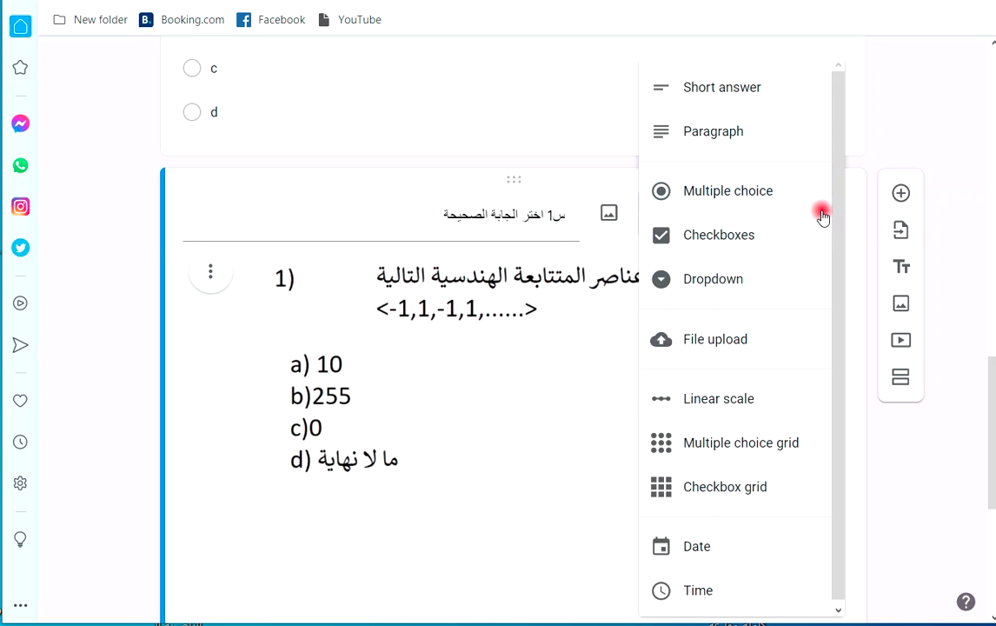
click(759, 89)
Retitle the copy 'س2 املا الفراغات' and select its old question image.
triple_click(430, 211)
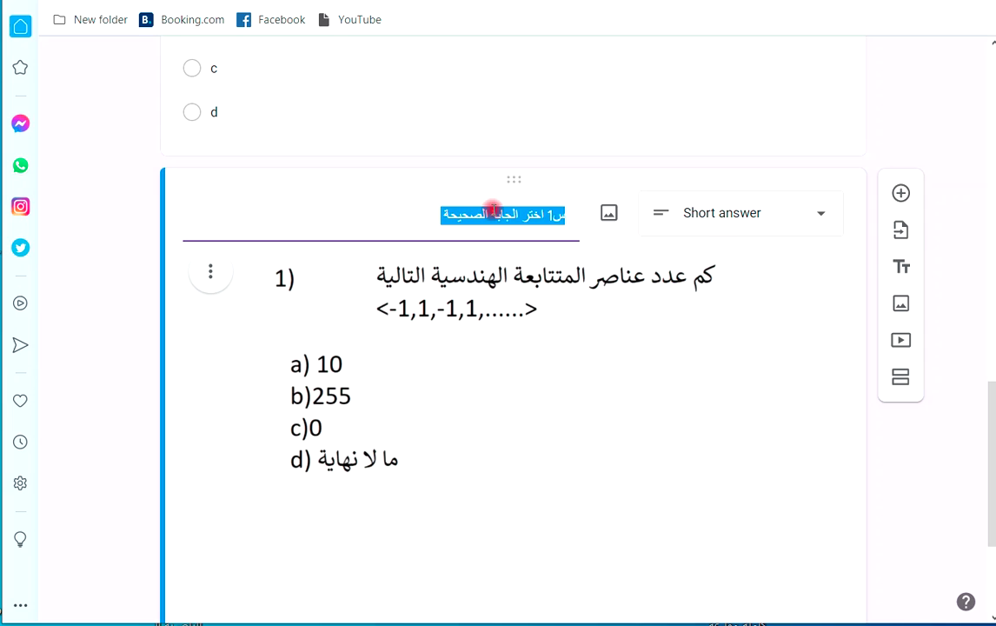
text(س2 املا الفراغات)
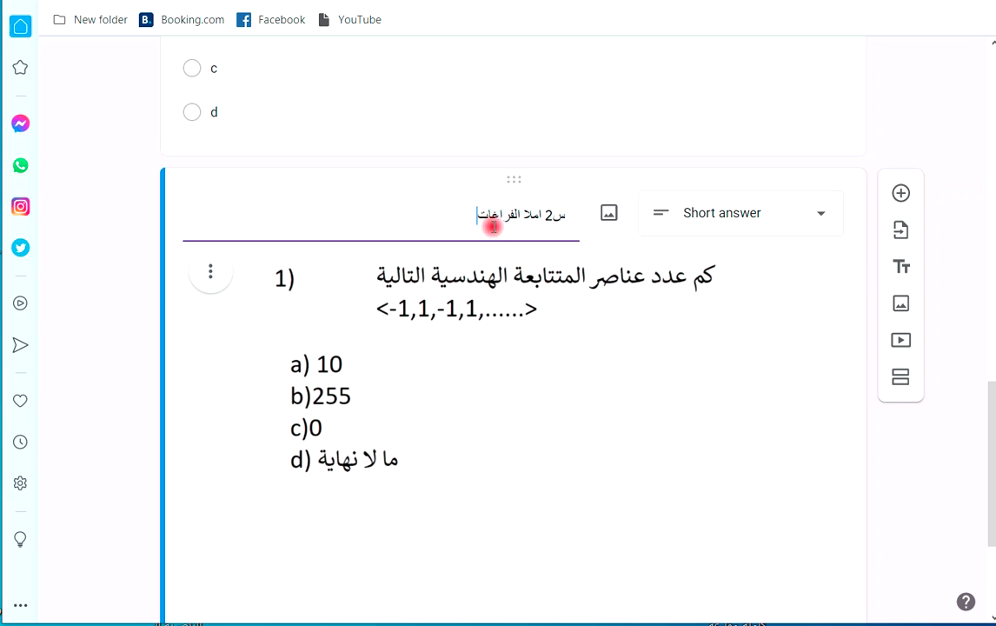
click(412, 351)
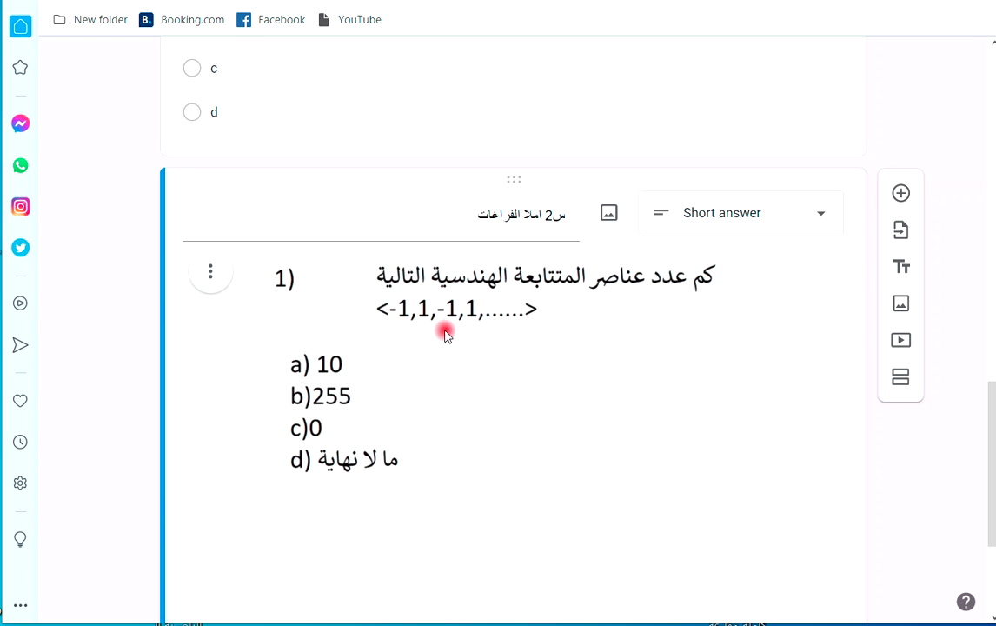
scroll(487, 322, up, 2)
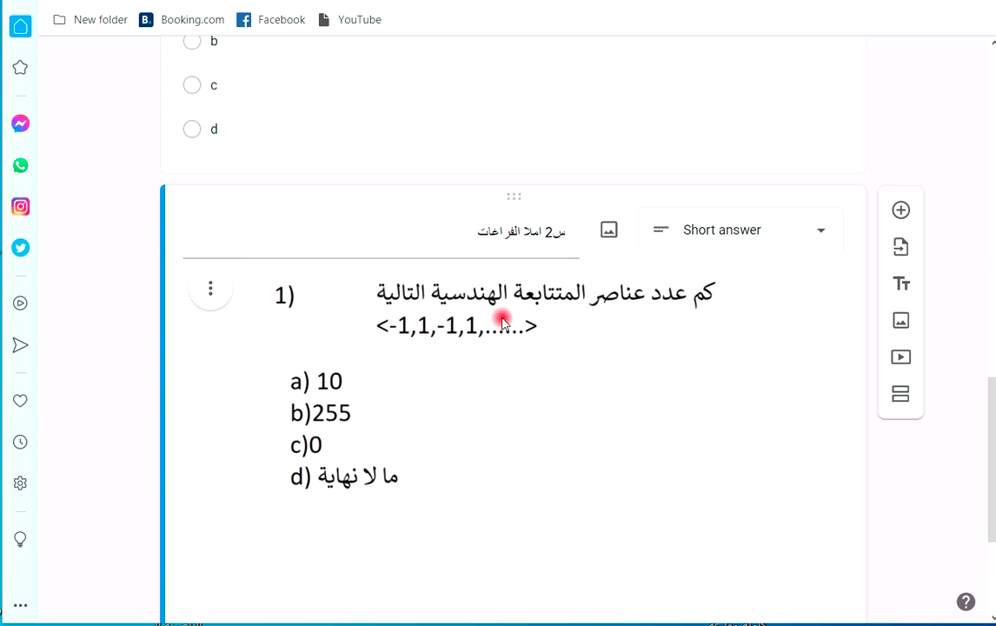
scroll(522, 261, down, 6)
scroll(522, 252, up, 3)
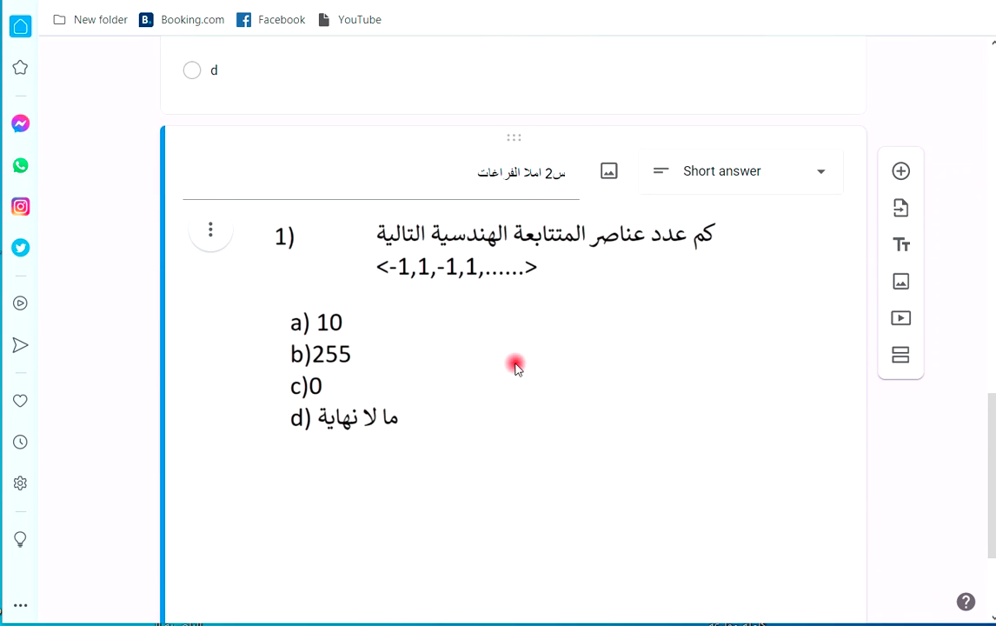
click(431, 284)
triple_click(456, 177)
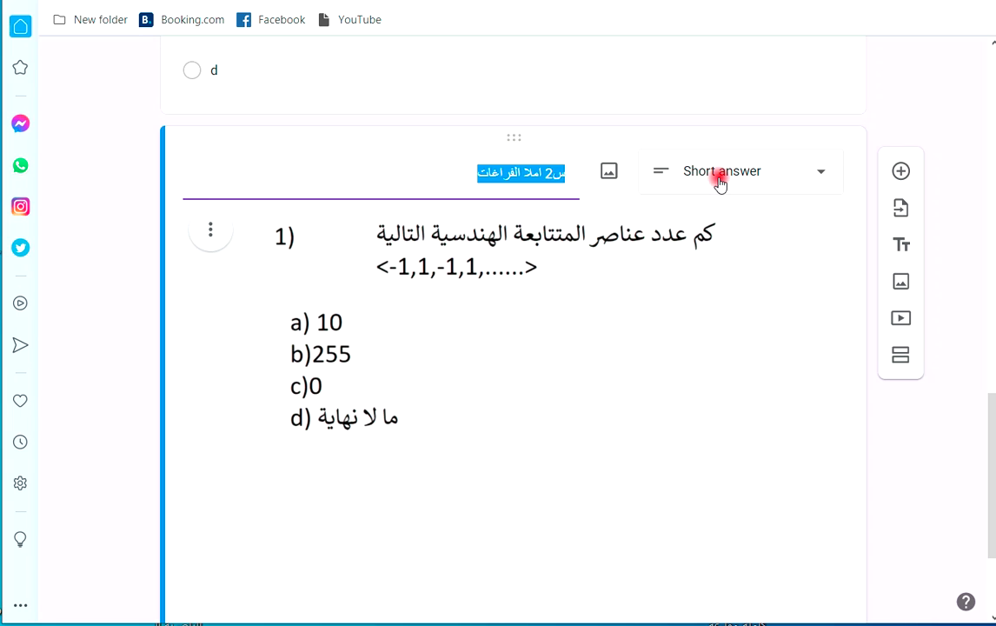
click(515, 345)
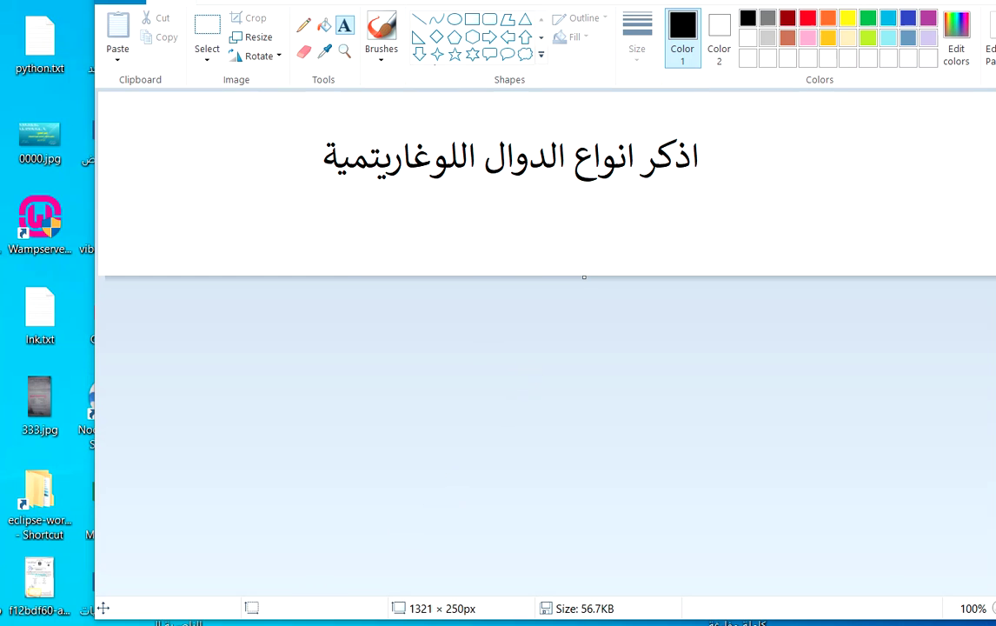
Upload 0.jpg as the image for question س2.
key(alt+Tab)
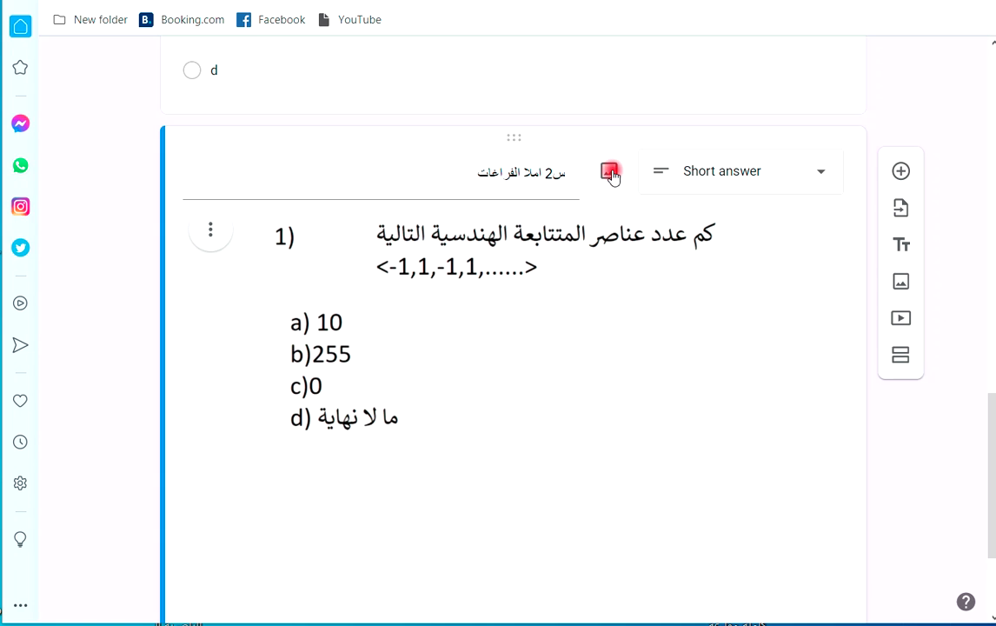
click(610, 172)
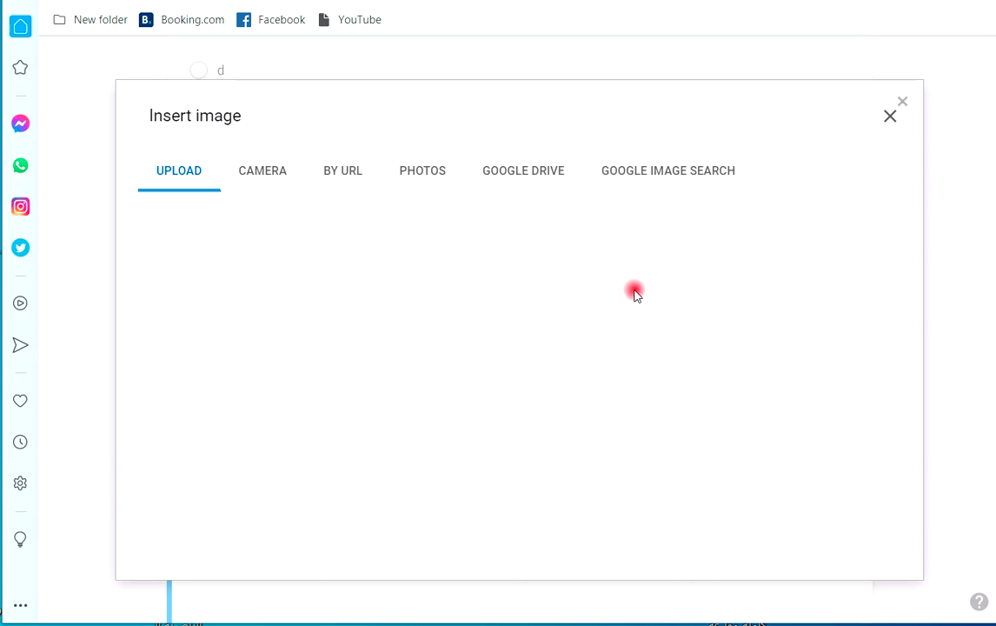
click(520, 444)
click(480, 338)
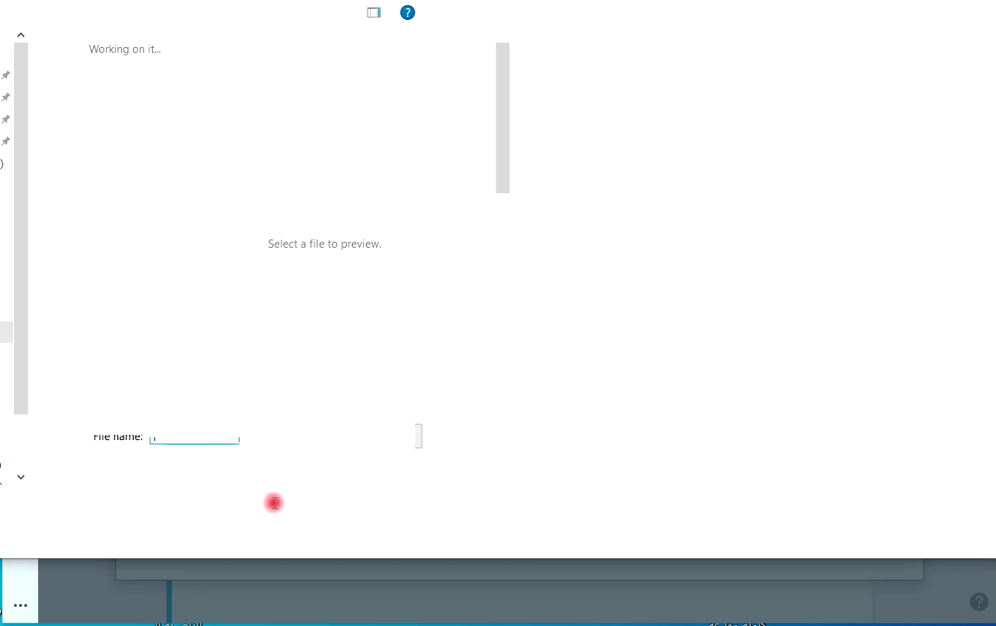
text(0)
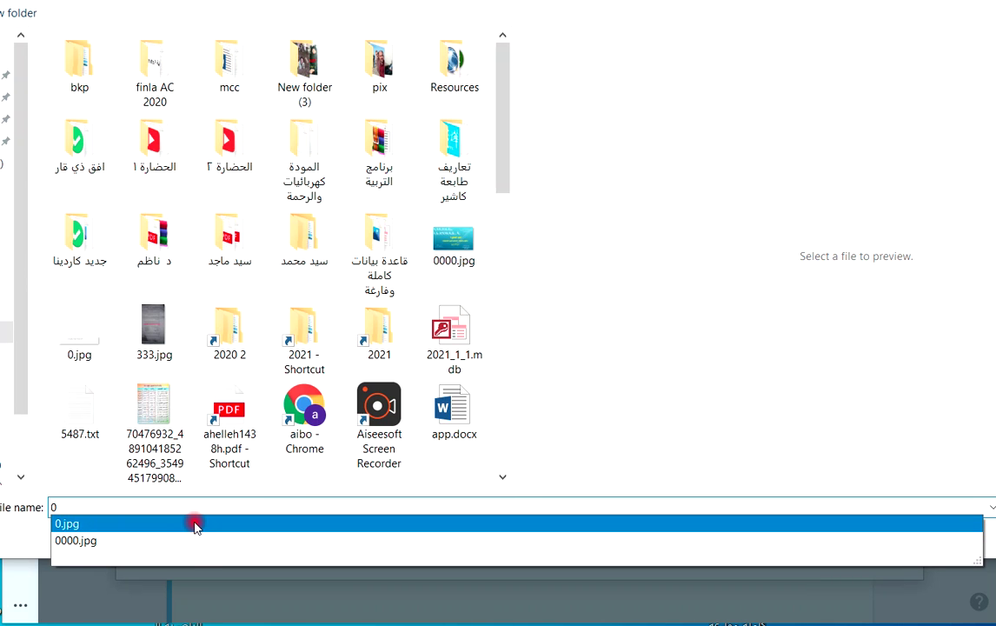
click(194, 525)
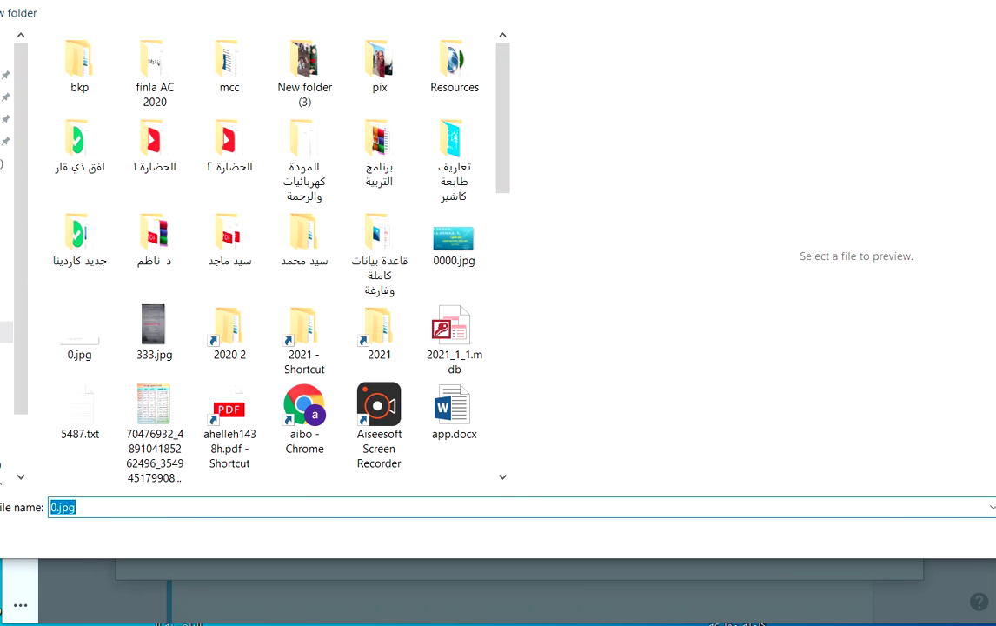
key(Return)
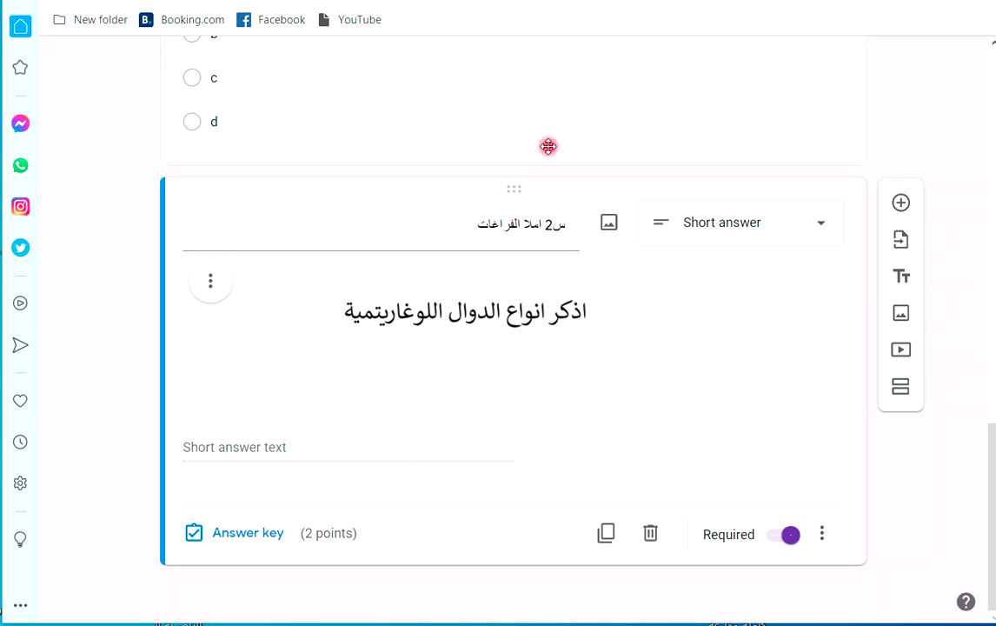
scroll(600, 126, up, 15)
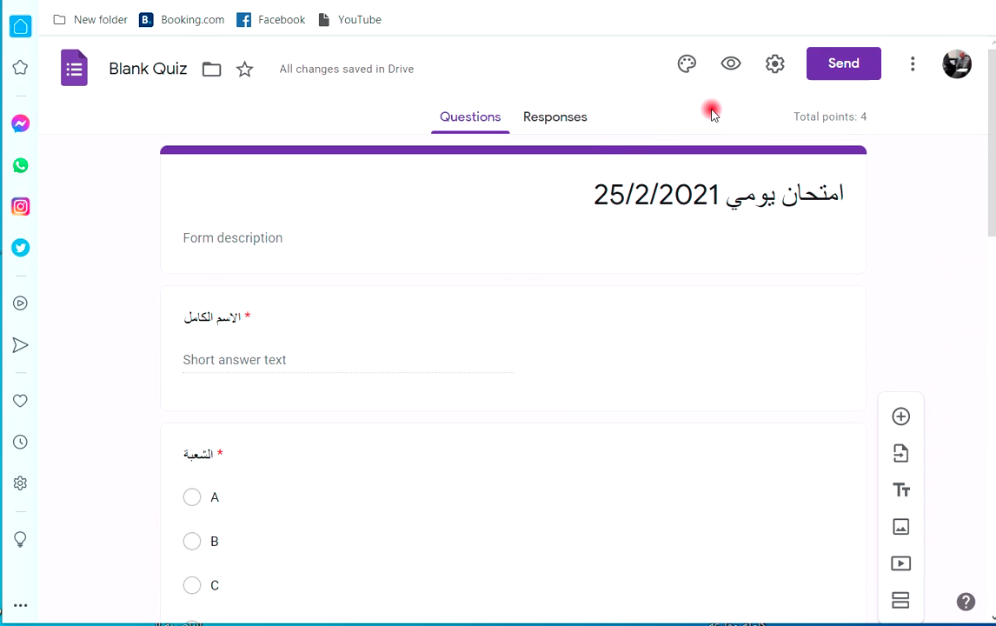
click(731, 64)
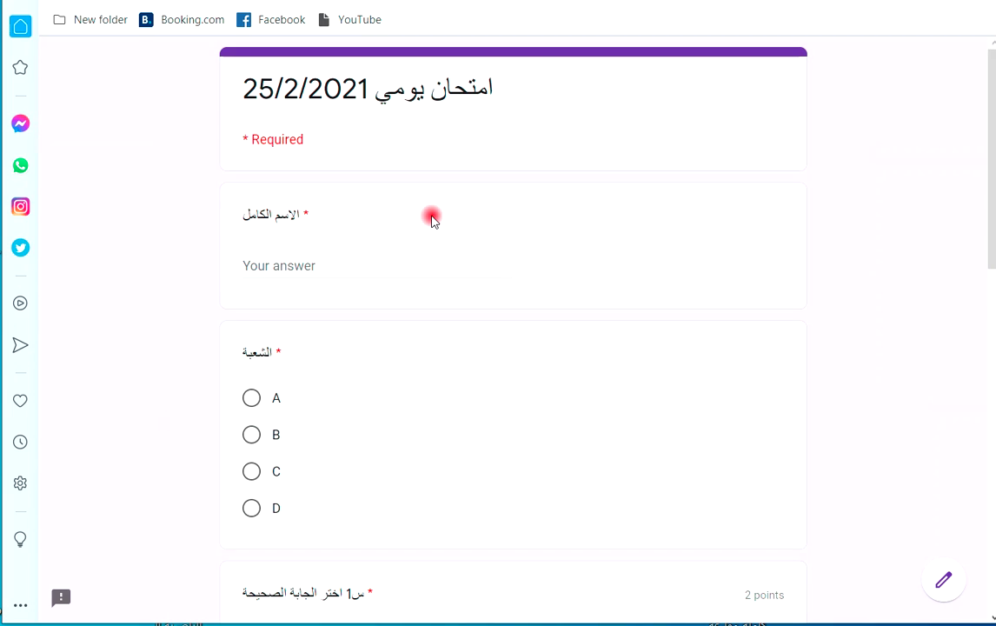
scroll(431, 216, down, 7)
scroll(486, 261, down, 3)
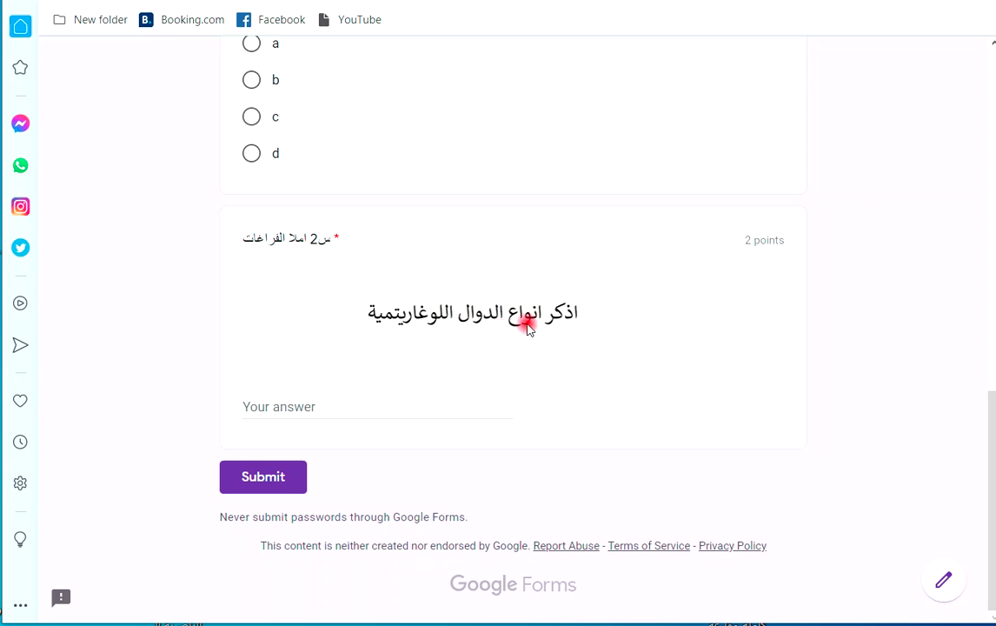
click(318, 411)
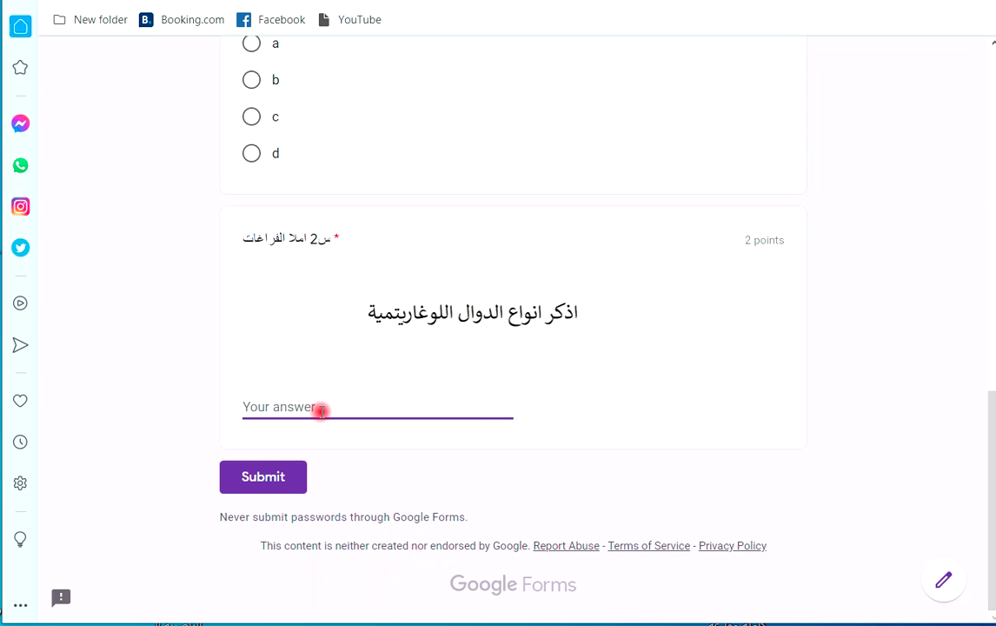
text(اللوغاريتمي)
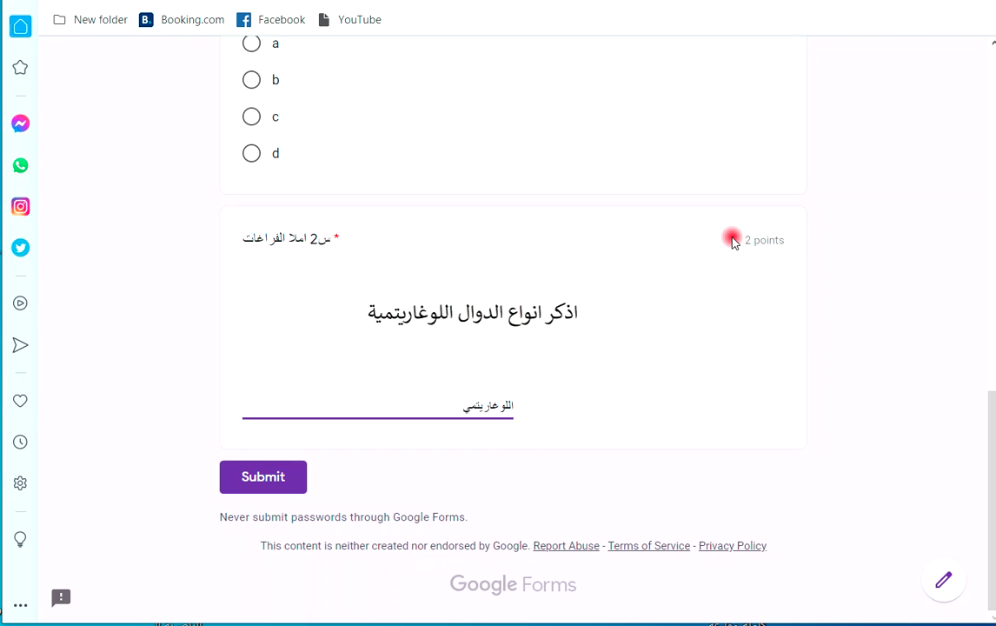
key(ctrl+w)
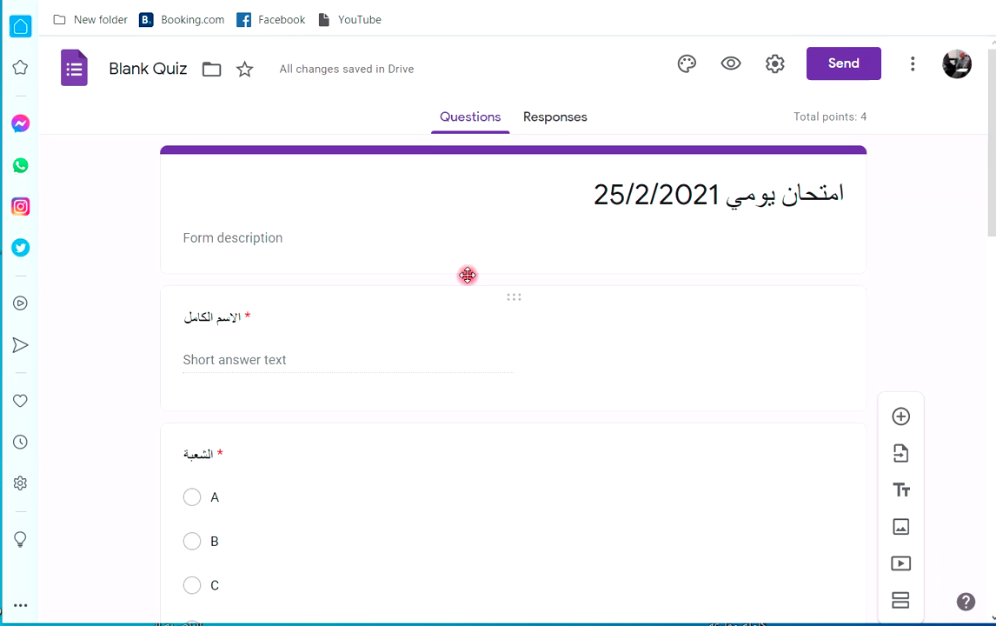
scroll(456, 278, down, 15)
Duplicate question س2 and bring up the question-type list on the copy.
click(459, 284)
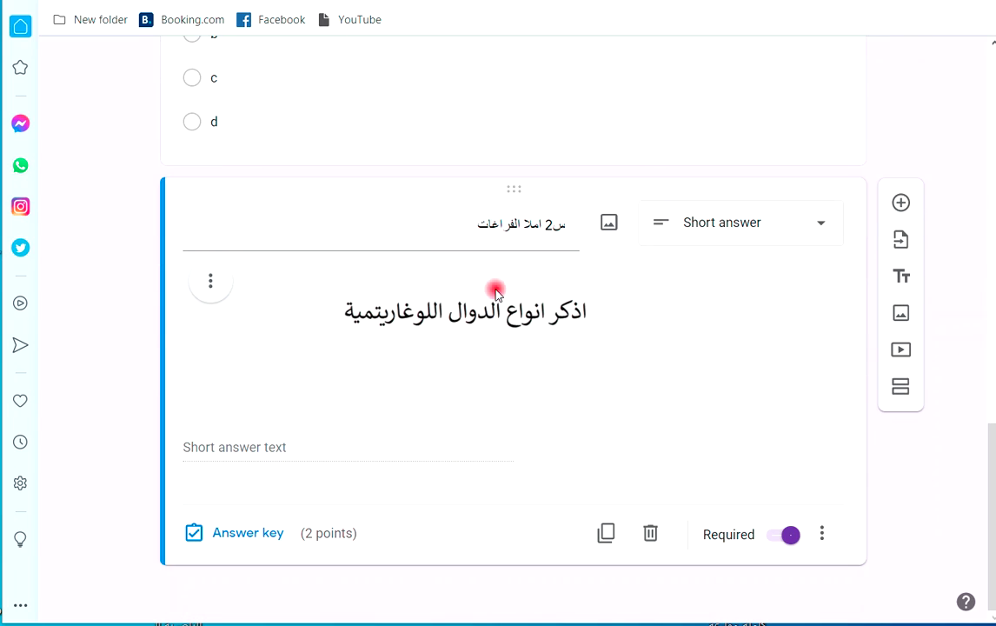
triple_click(453, 223)
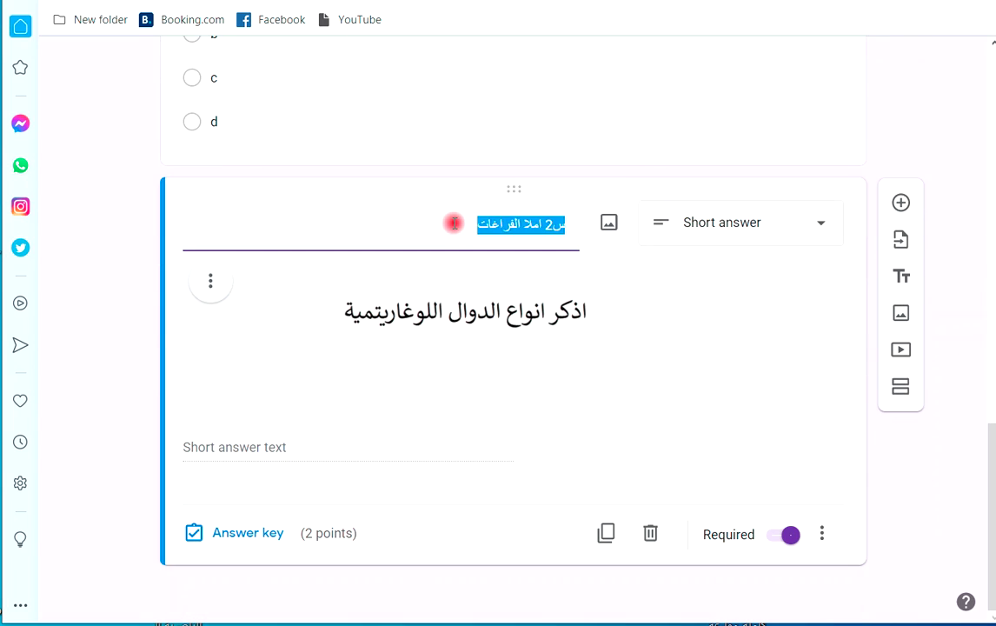
scroll(456, 222, up, 3)
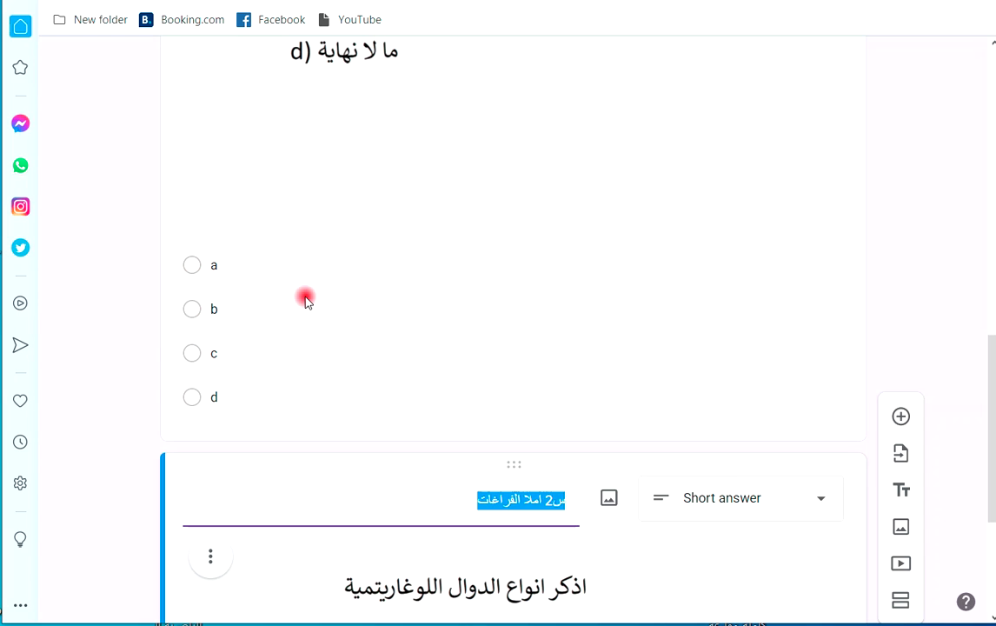
click(192, 271)
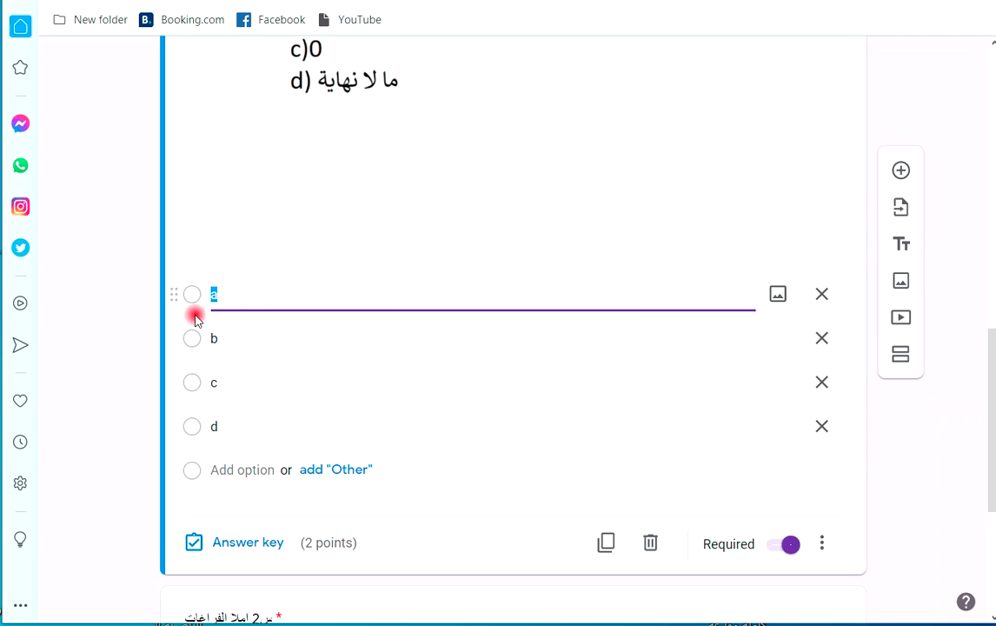
scroll(312, 332, down, 3)
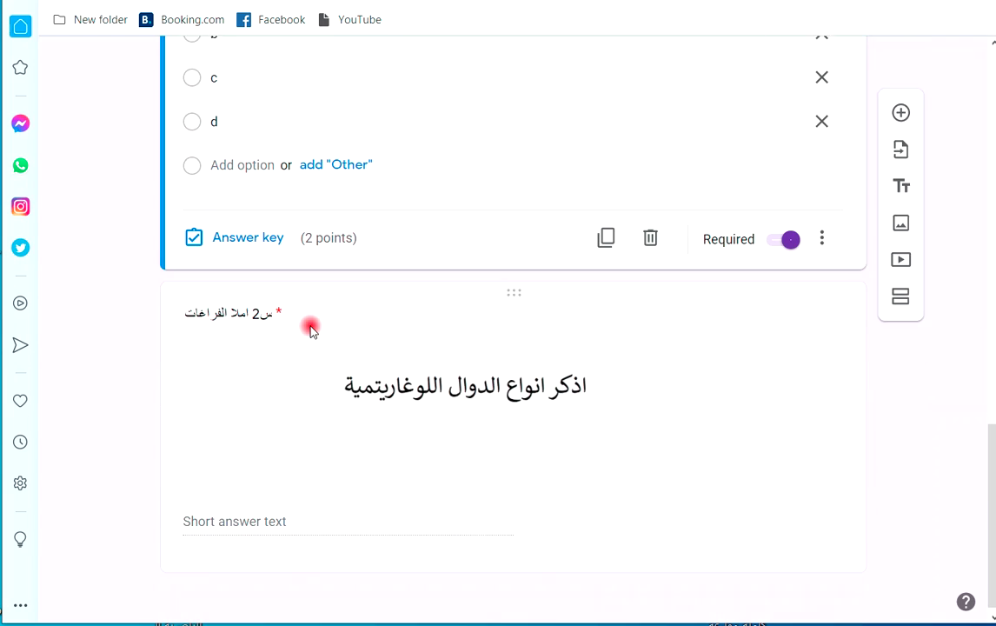
click(374, 376)
click(601, 541)
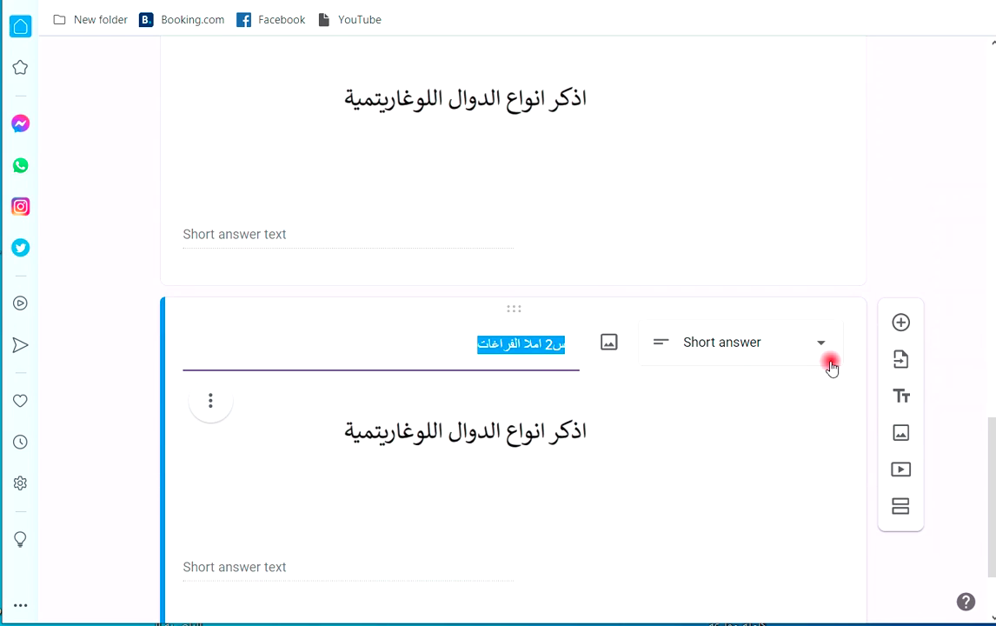
click(830, 367)
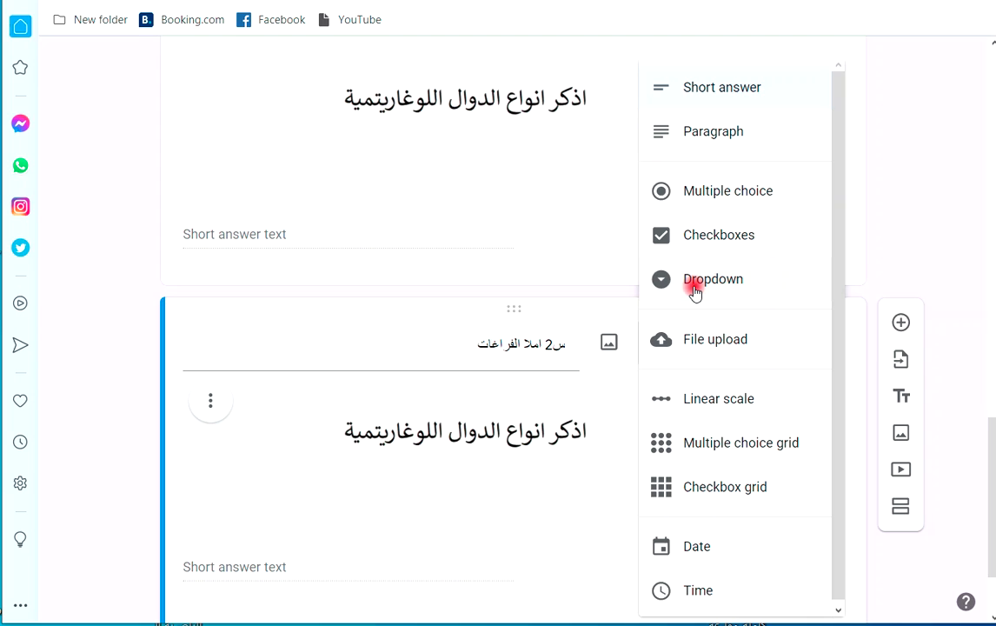
Make the copied question a File upload question that lets respondents upload files to Drive.
click(693, 348)
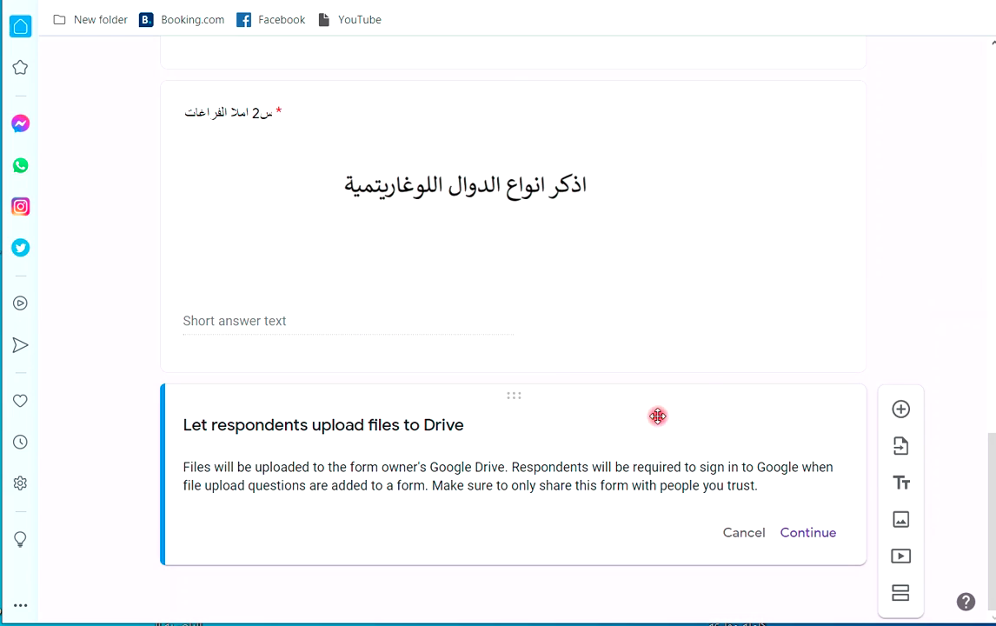
click(808, 532)
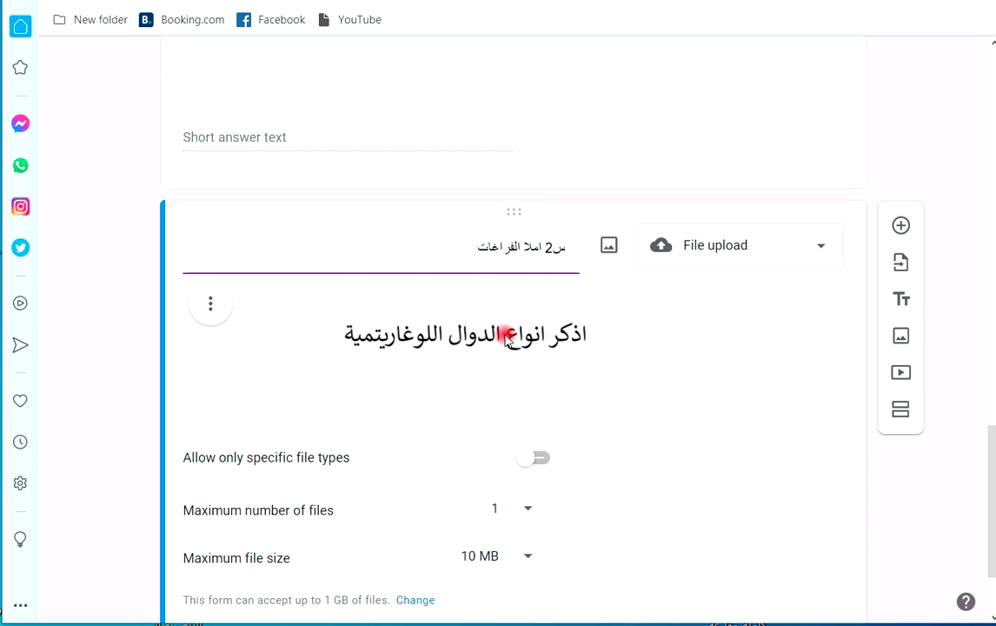
scroll(507, 338, down, 2)
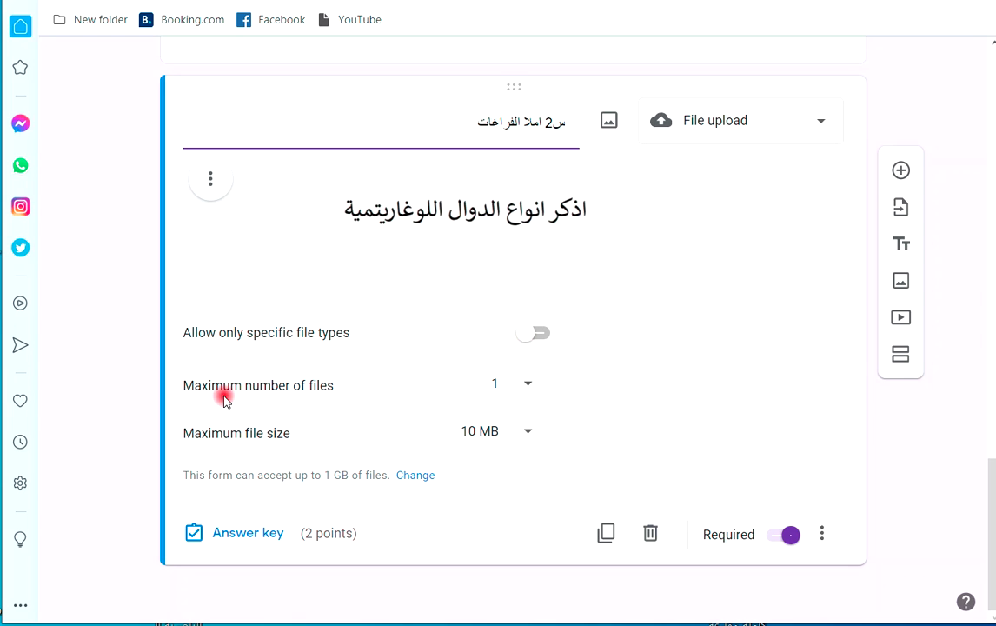
Allow up to 5 files of at most 100 MB each for the upload question.
click(527, 383)
click(500, 427)
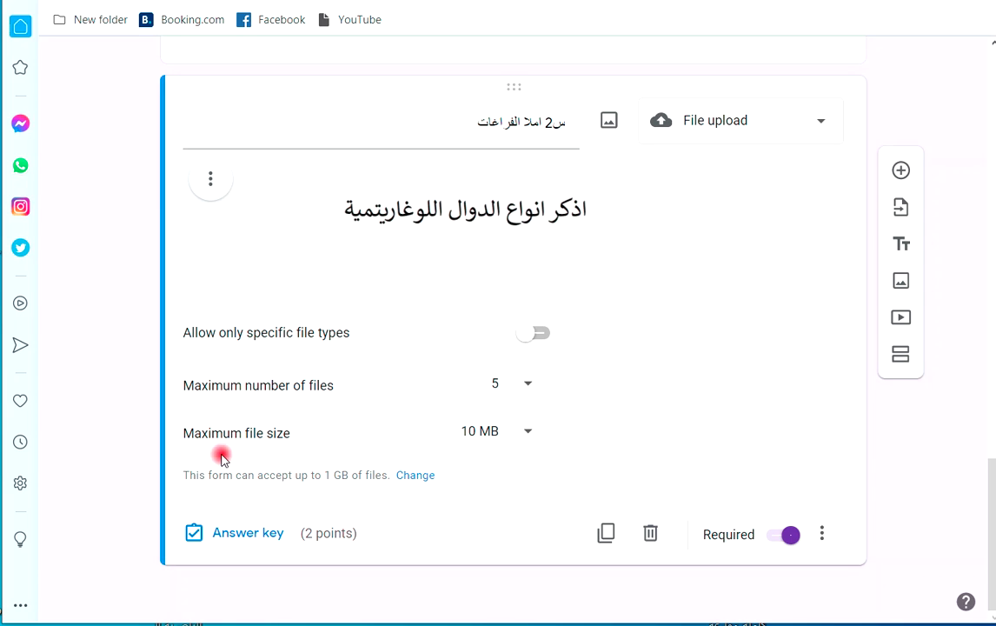
click(529, 433)
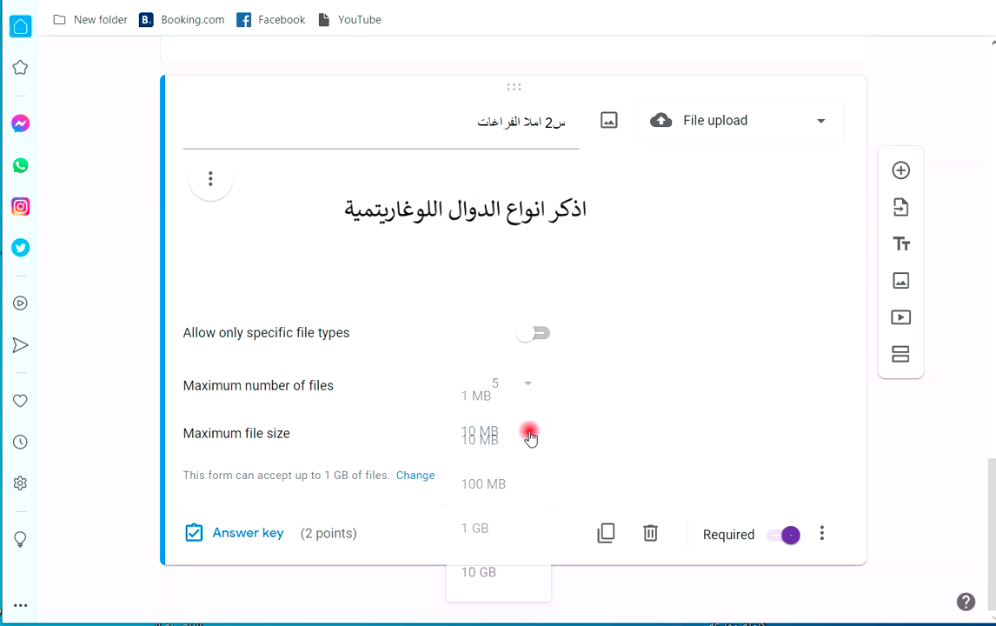
click(499, 484)
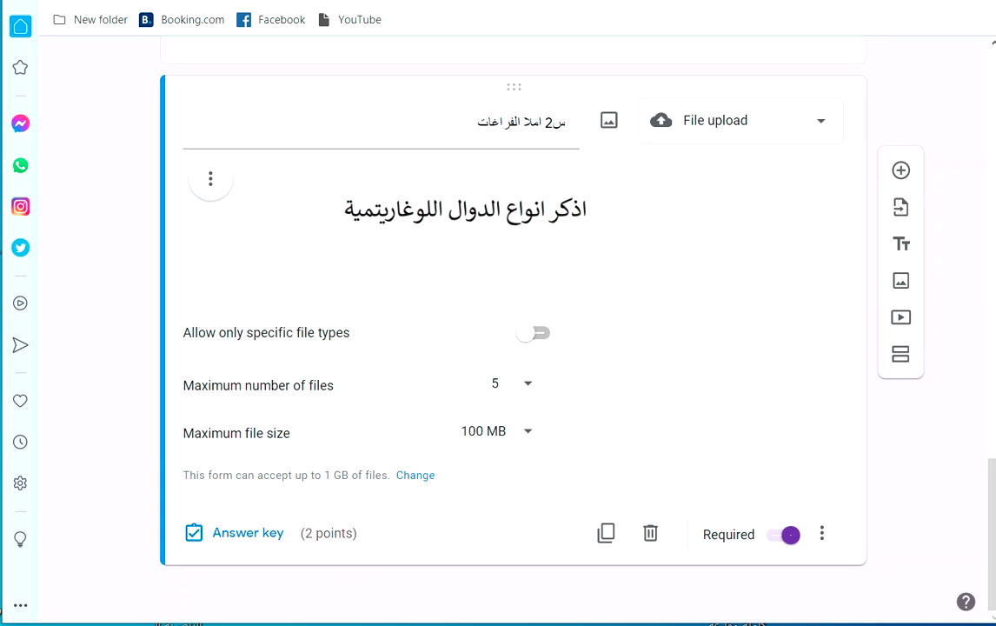
Replace question 2's image with the new circle-equation image.
click(609, 120)
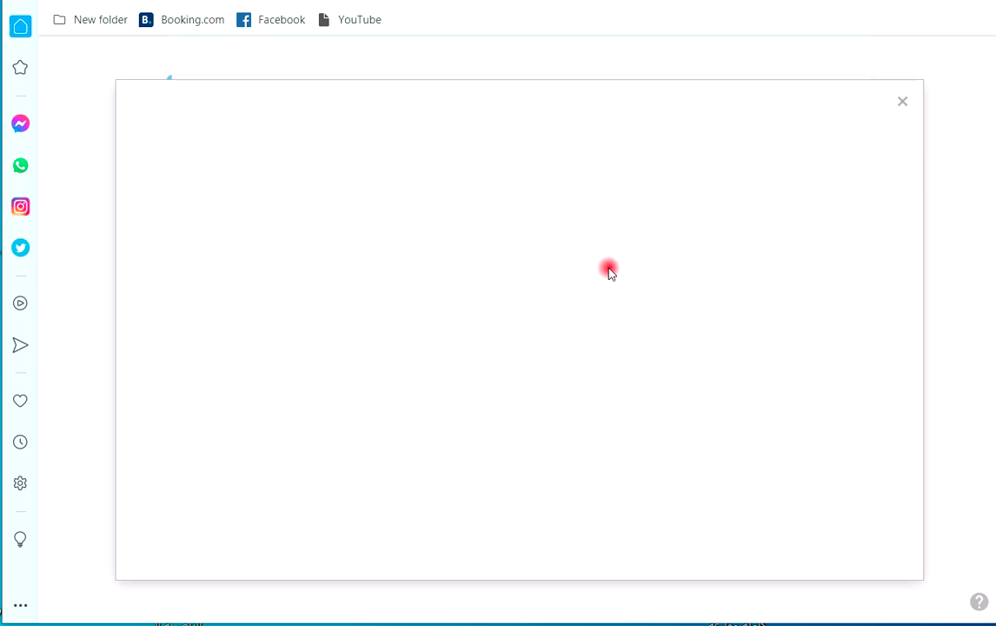
click(527, 450)
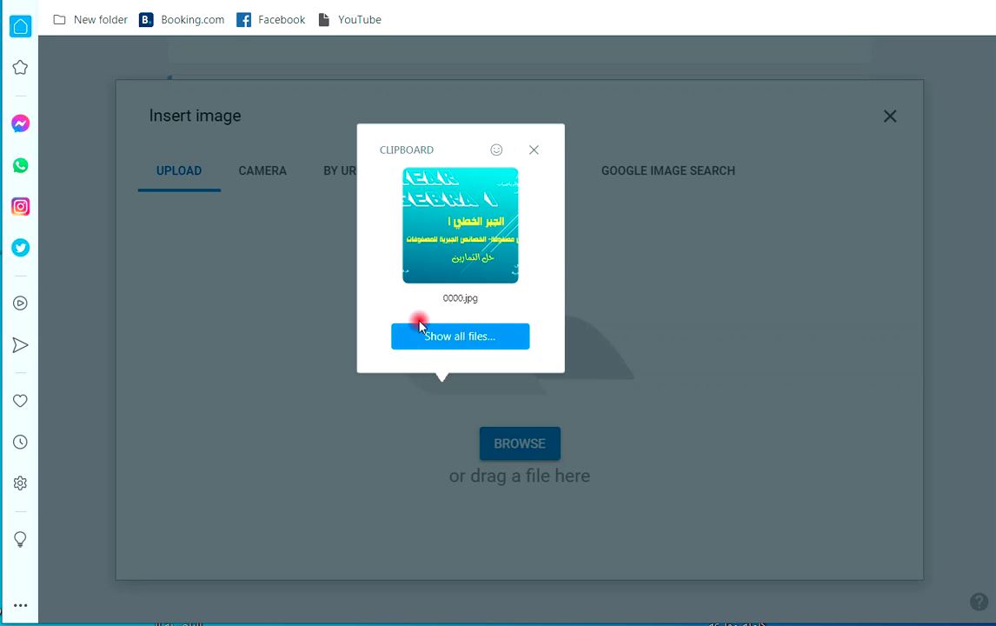
key(Escape)
key(Escape)
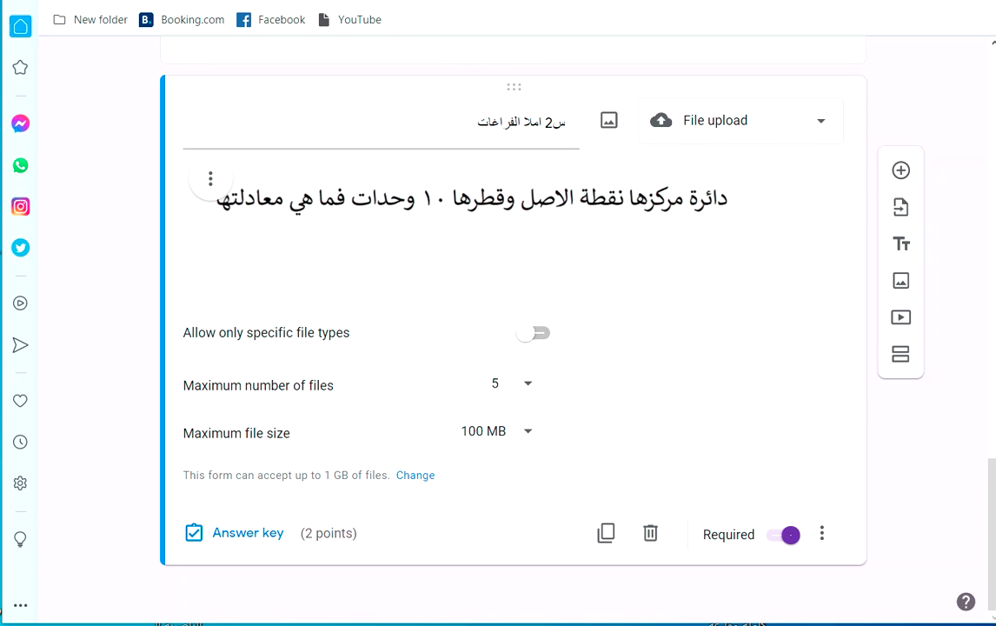
scroll(818, 140, up, 10)
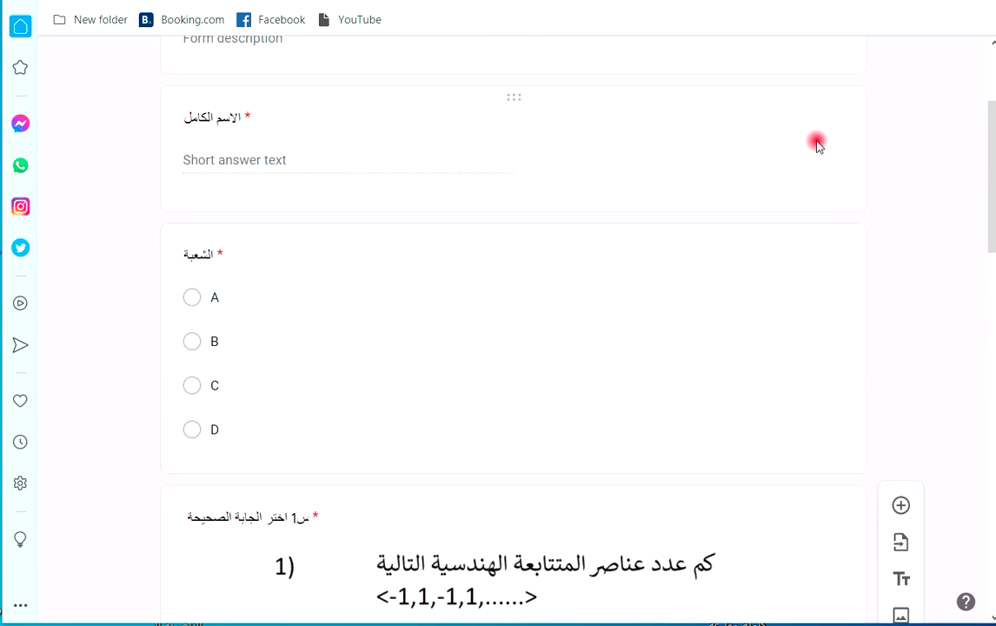
scroll(818, 146, up, 3)
Open the respondent preview and try the Add file button on the upload question.
click(733, 64)
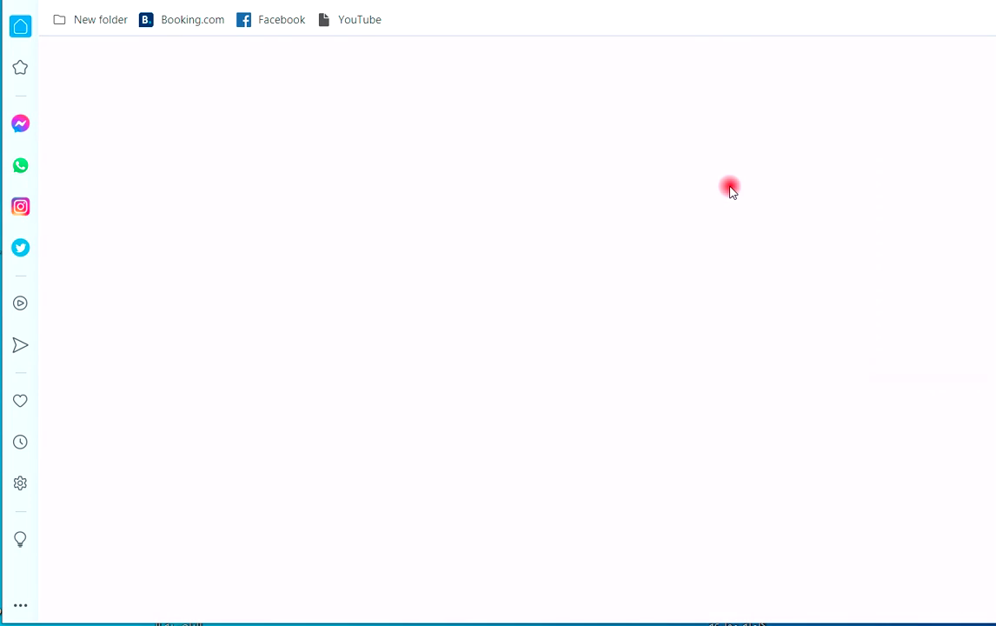
scroll(592, 308, down, 3)
scroll(570, 311, down, 12)
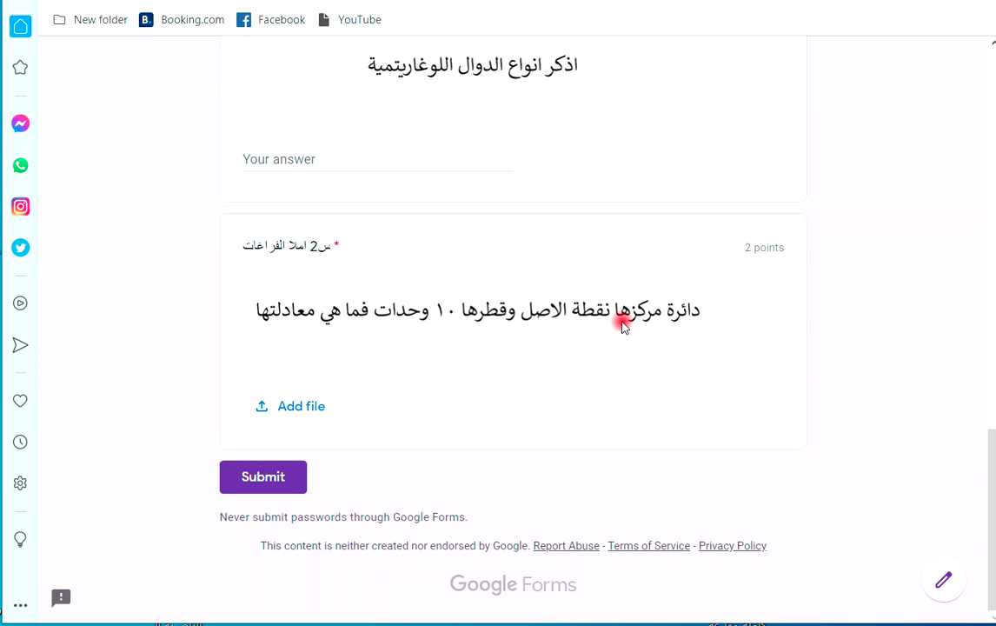
click(295, 408)
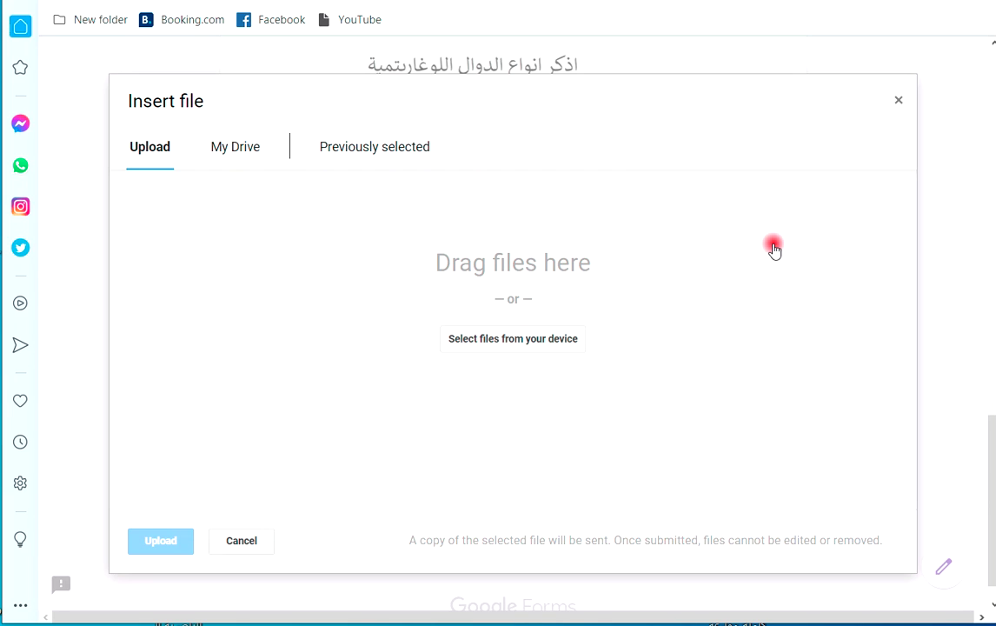
click(899, 101)
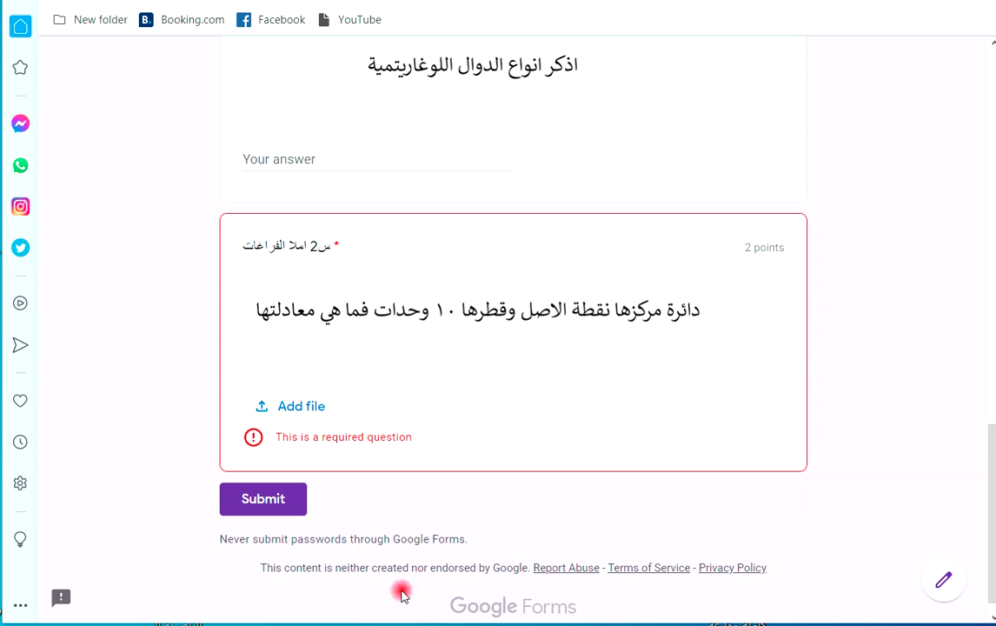
Close the preview tab to get back to the quiz editor.
scroll(388, 167, up, 1)
scroll(388, 167, up, 15)
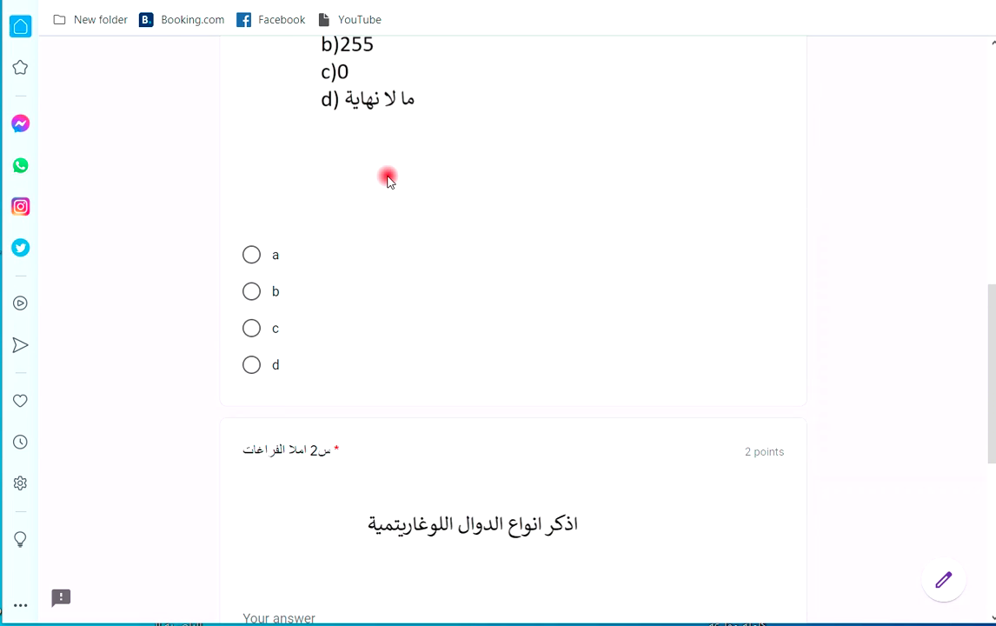
scroll(388, 195, up, 2)
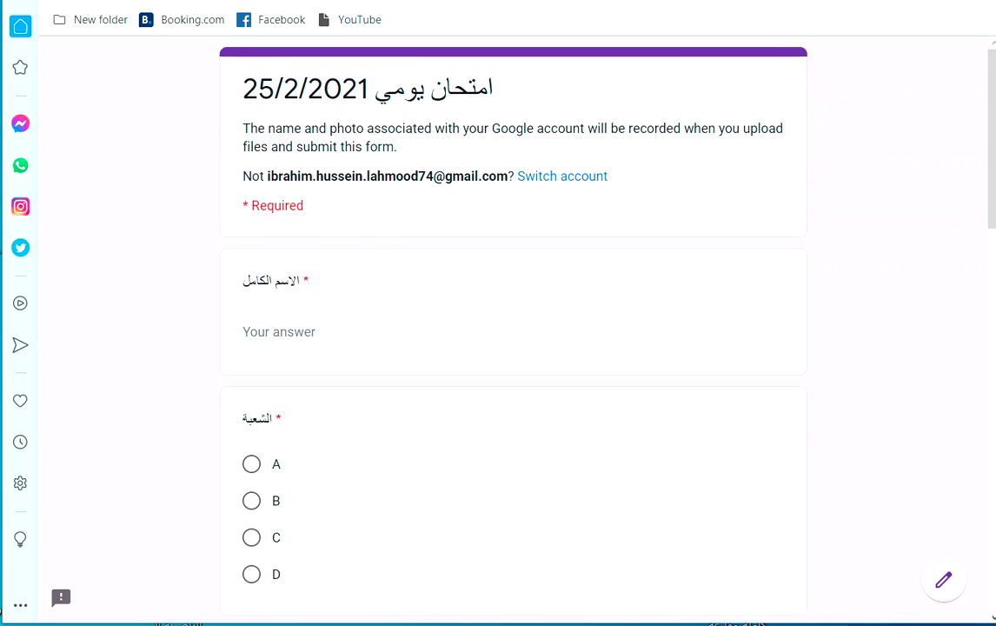
key(ctrl+w)
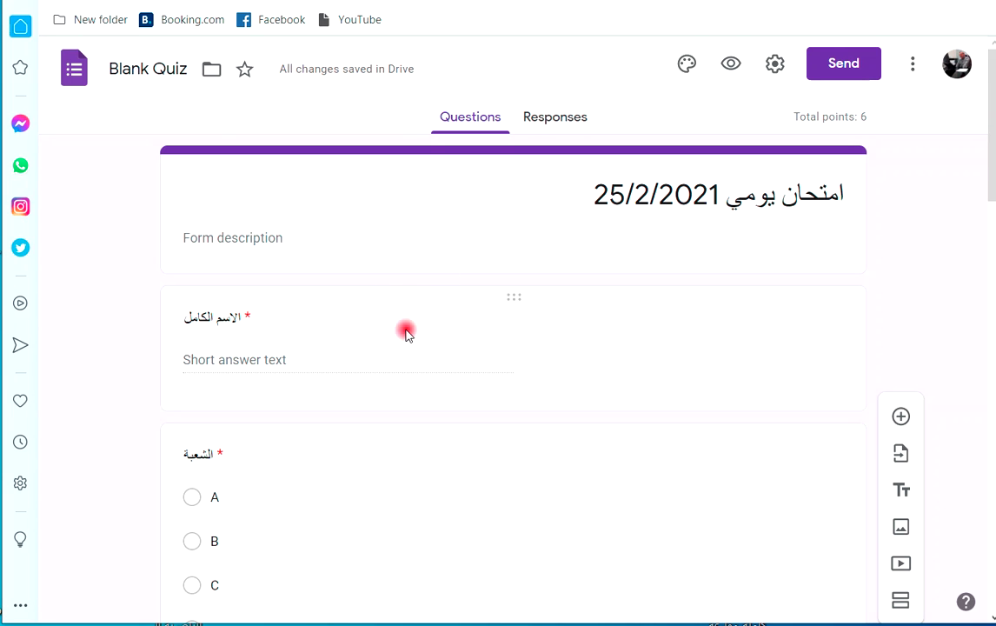
Return to the Classroom assignment and keep all students selected as recipients.
scroll(405, 335, down, 15)
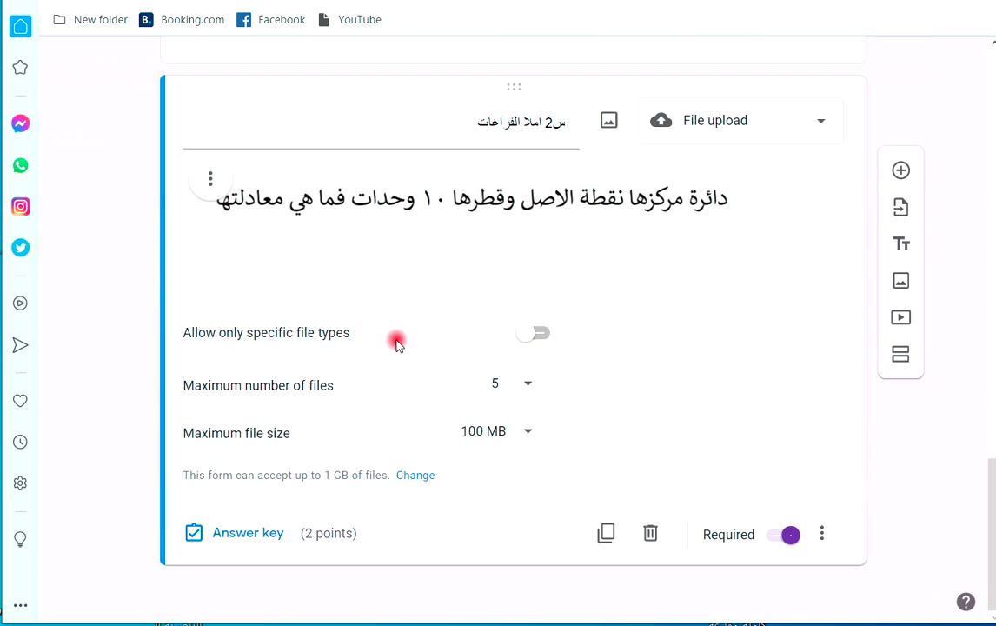
scroll(401, 345, up, 15)
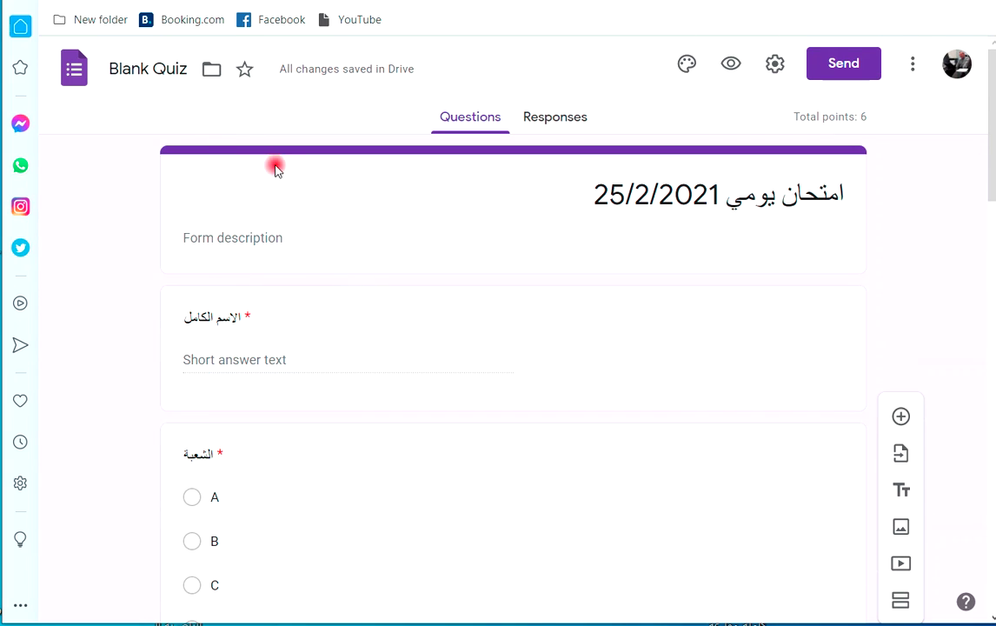
key(ctrl+w)
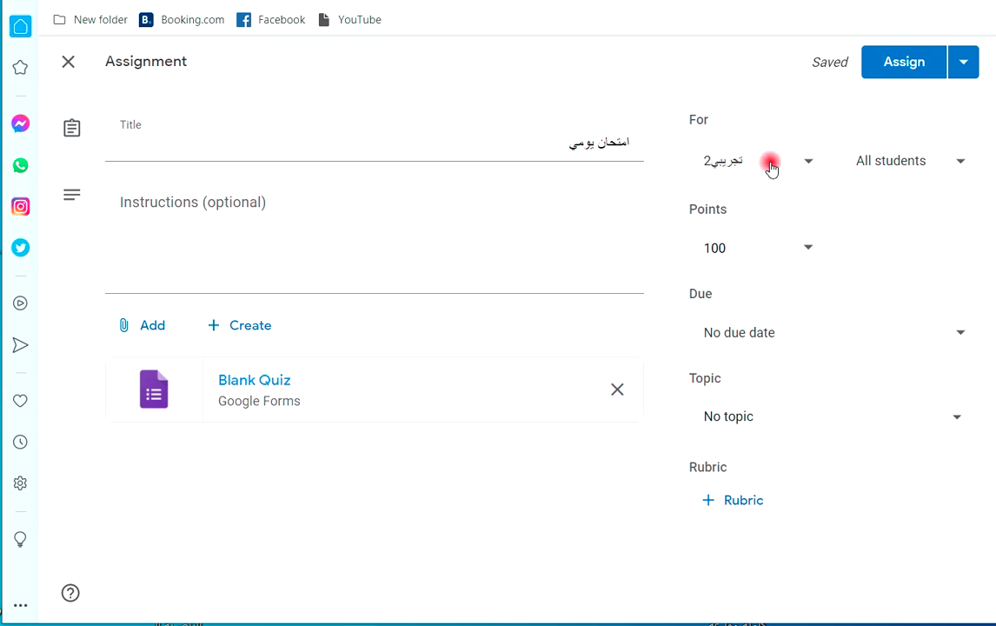
click(959, 168)
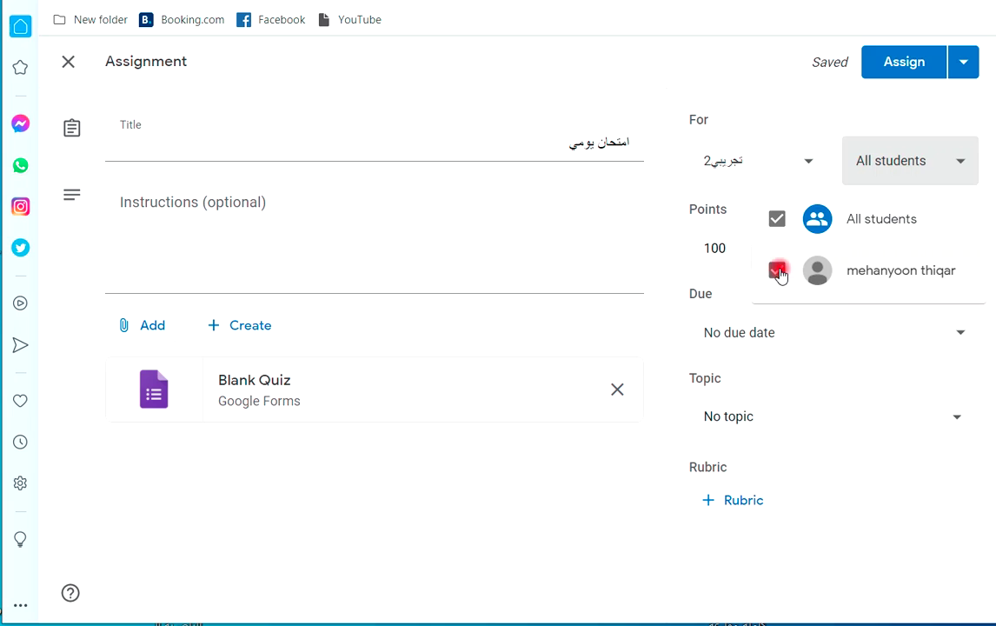
click(777, 270)
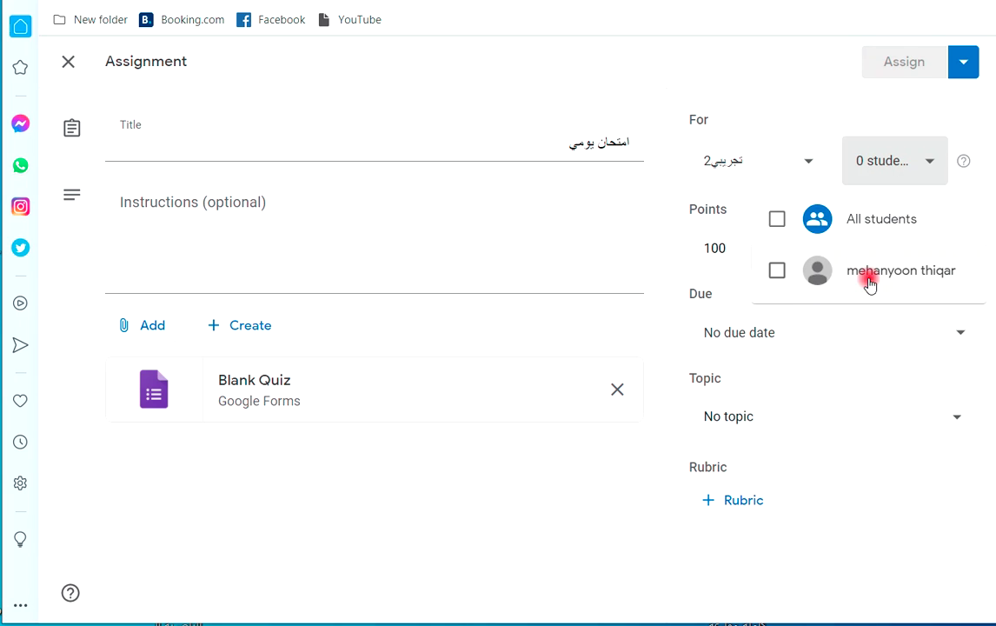
click(777, 271)
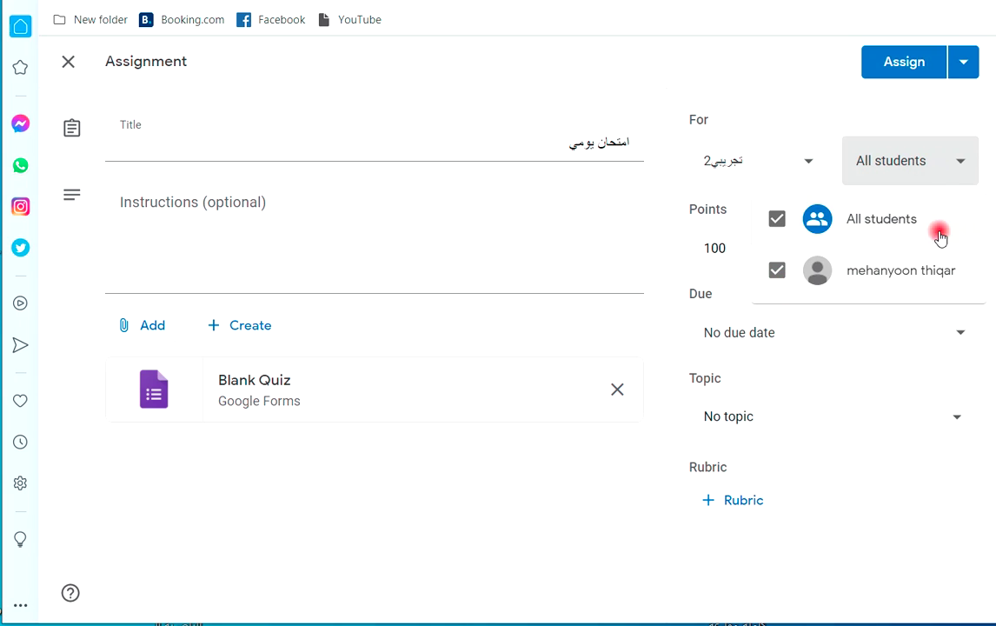
click(891, 181)
Make the quiz worth 20 points, due February 24, and assign it.
click(714, 247)
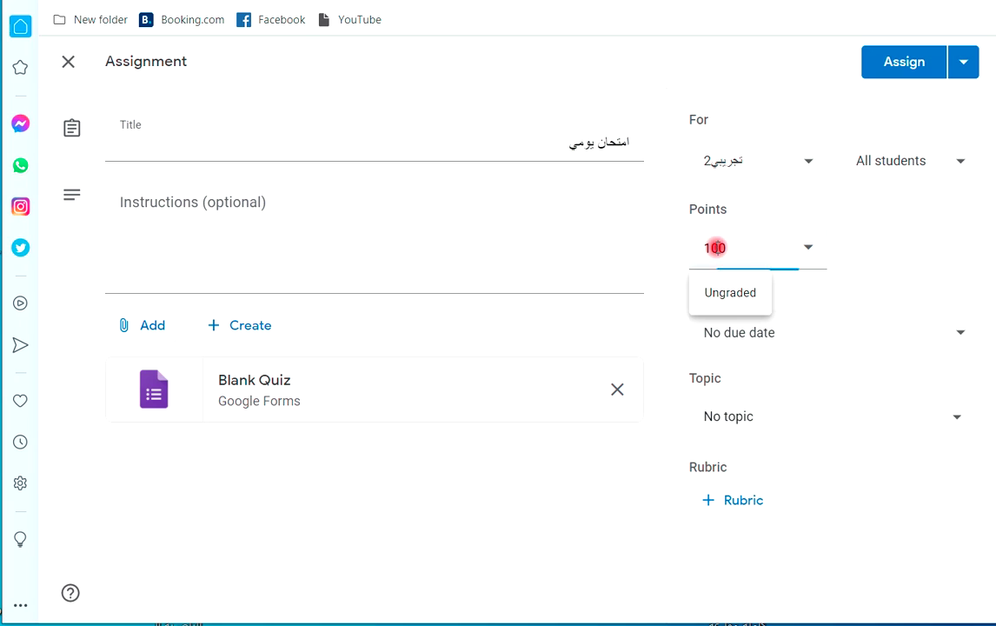
text(20)
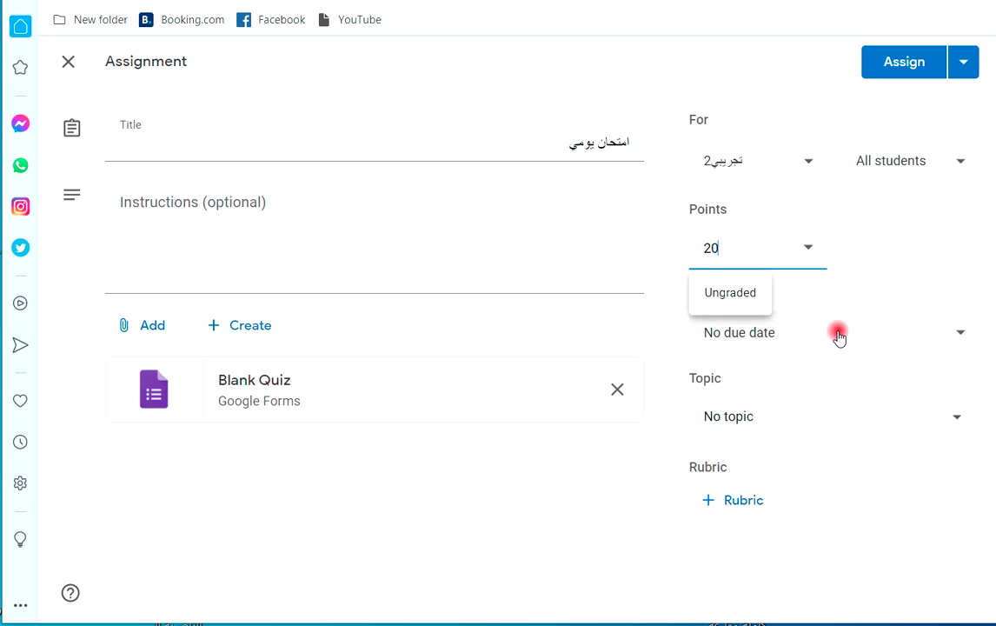
click(783, 338)
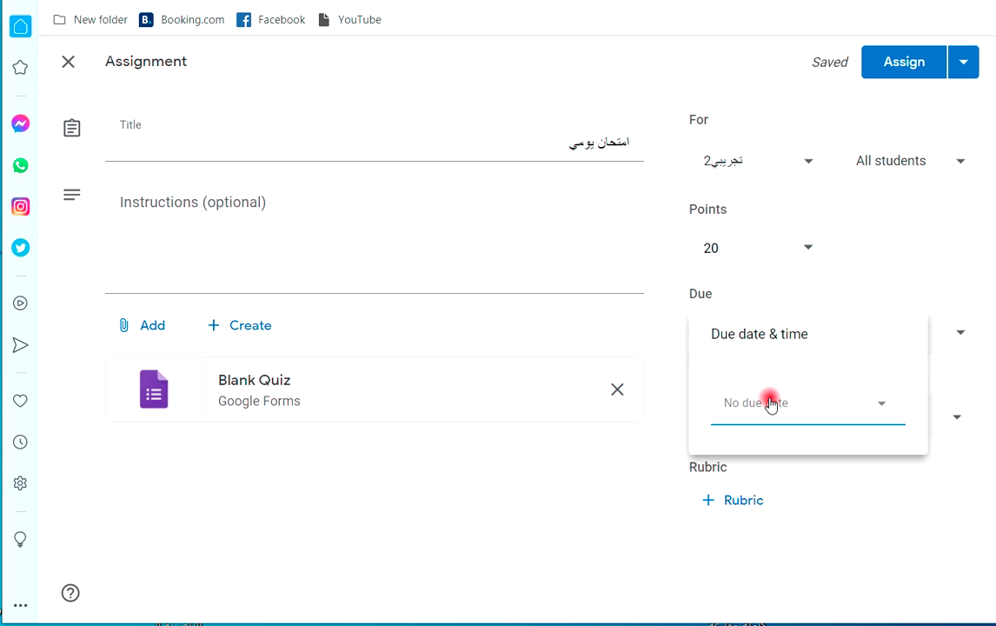
click(771, 405)
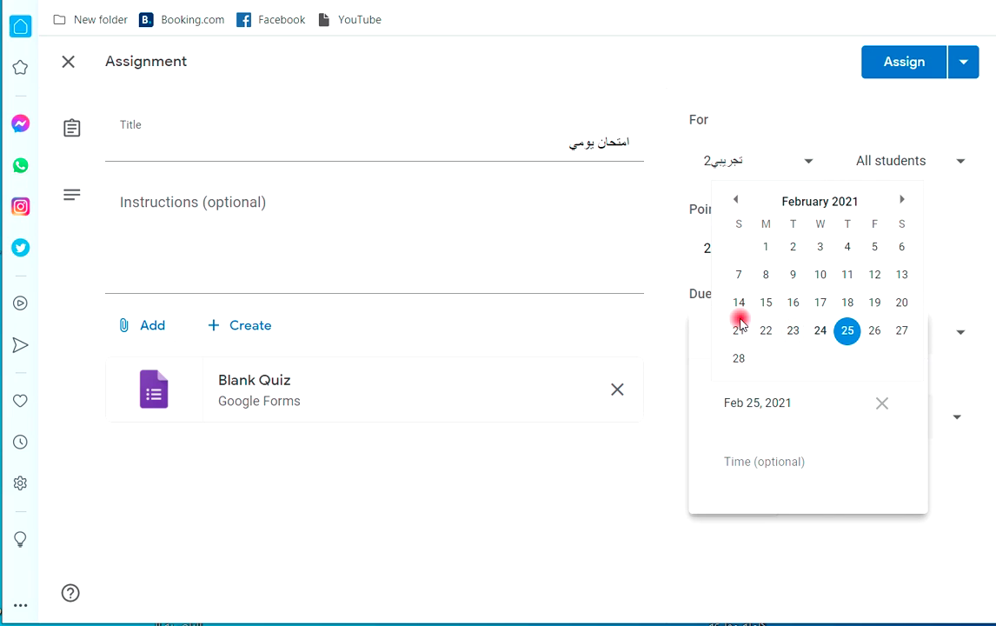
click(820, 331)
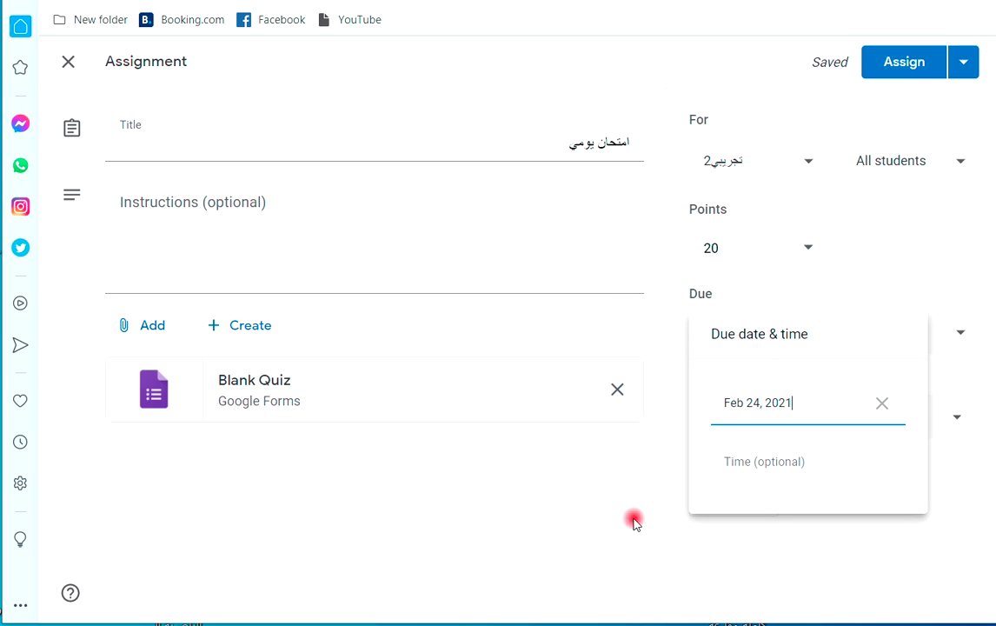
click(534, 527)
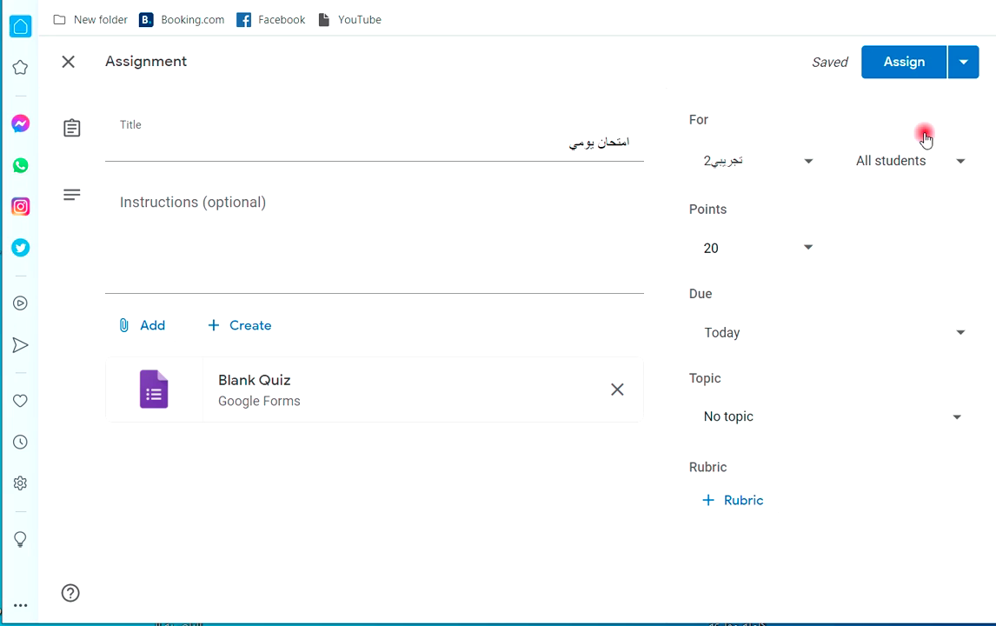
click(901, 68)
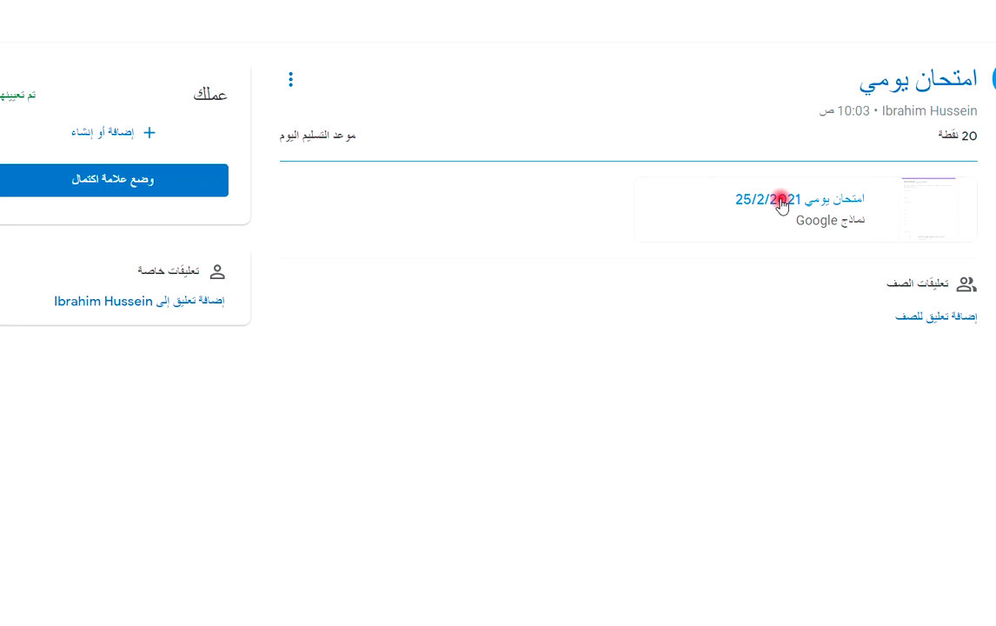
Open the attached quiz as the student, dismiss the translate offer, and enter the student's full name.
click(781, 199)
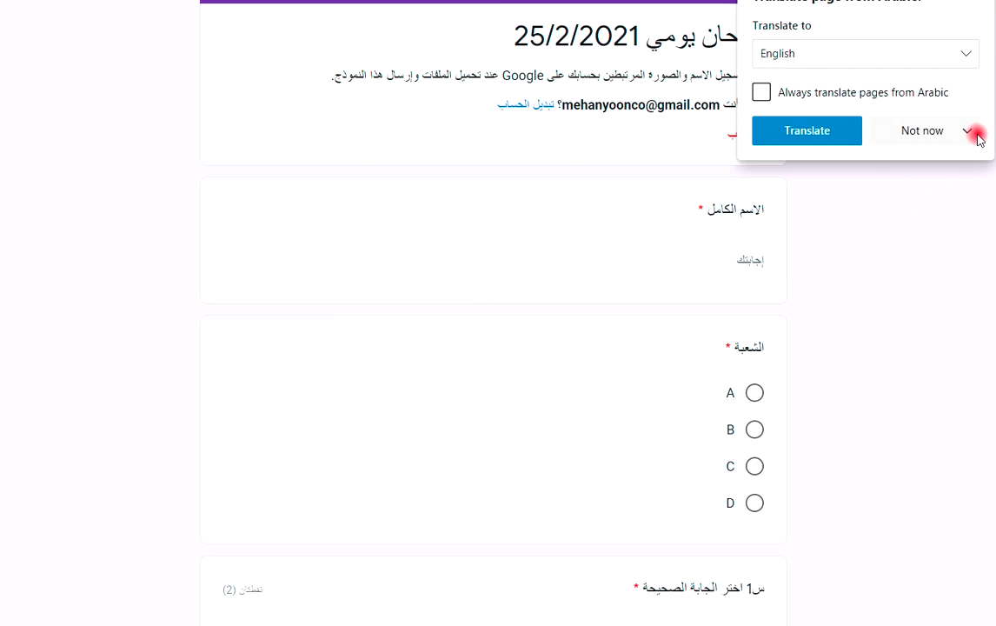
click(968, 58)
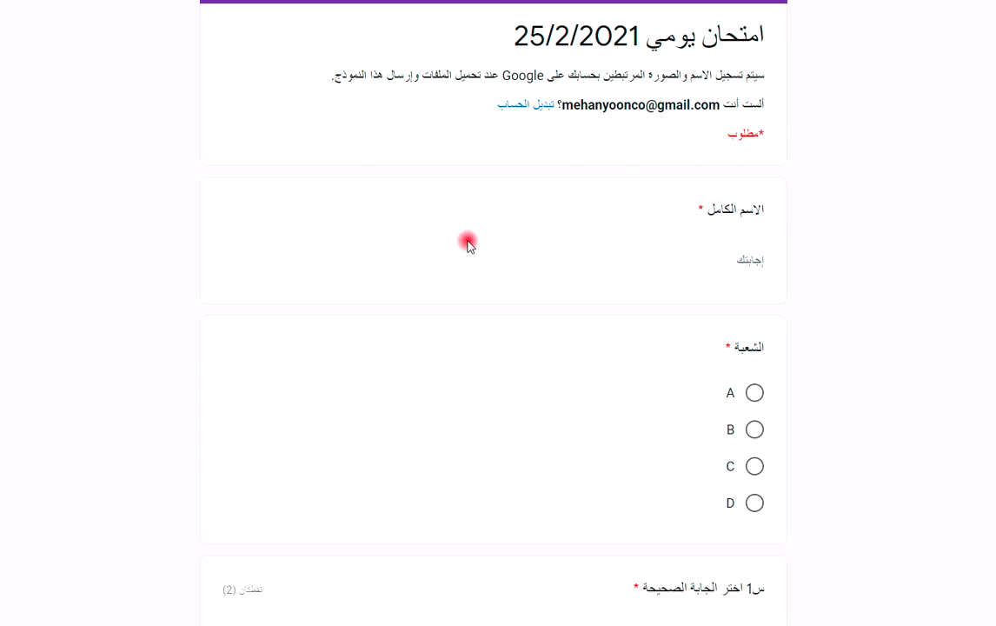
click(718, 269)
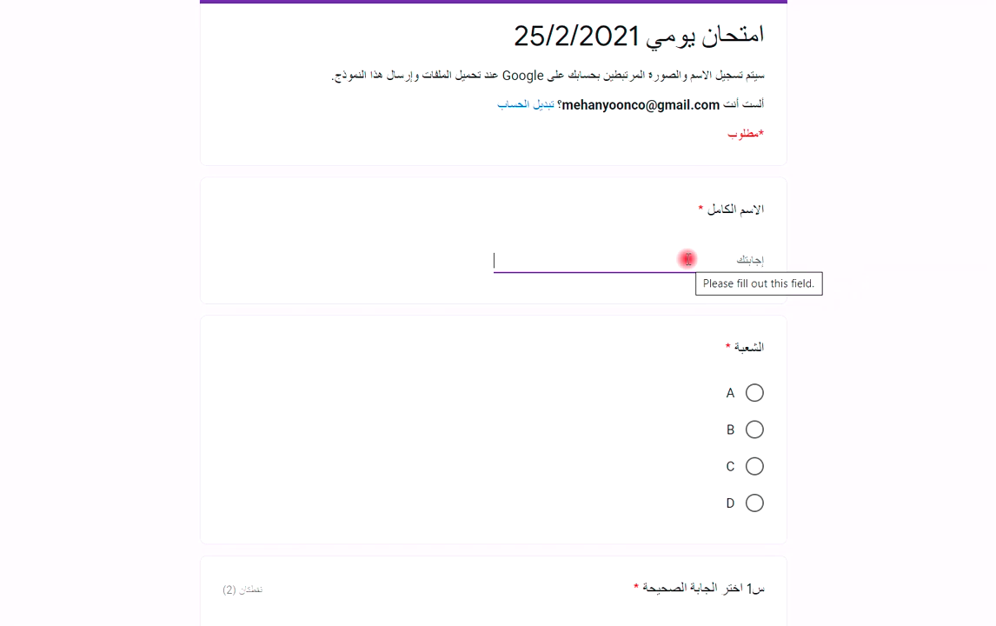
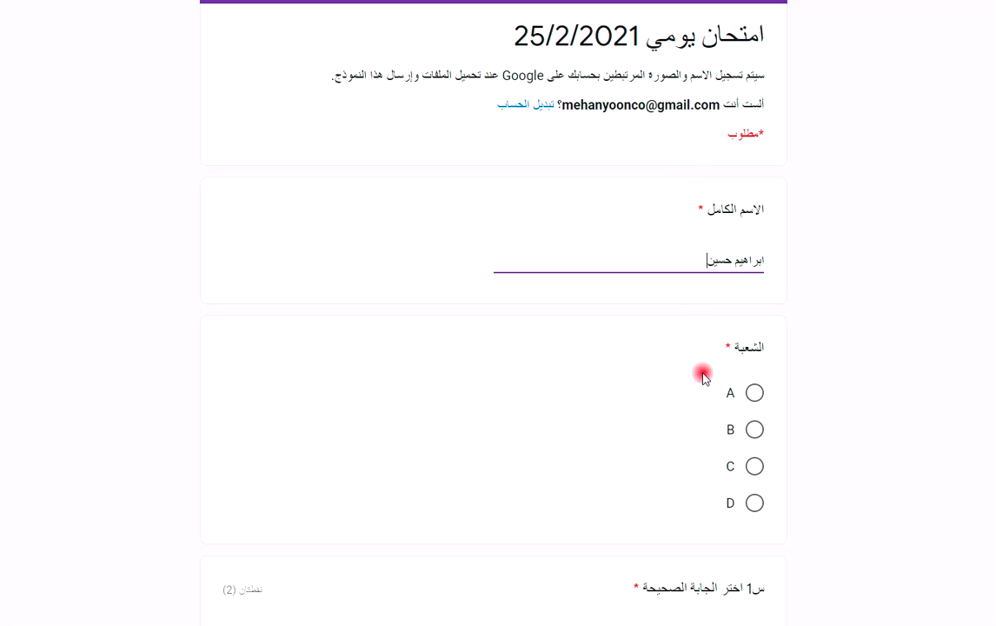
Choose section A, answer b to question 1, and fill in the question 2 logarithm answer.
click(755, 393)
scroll(660, 366, down, 3)
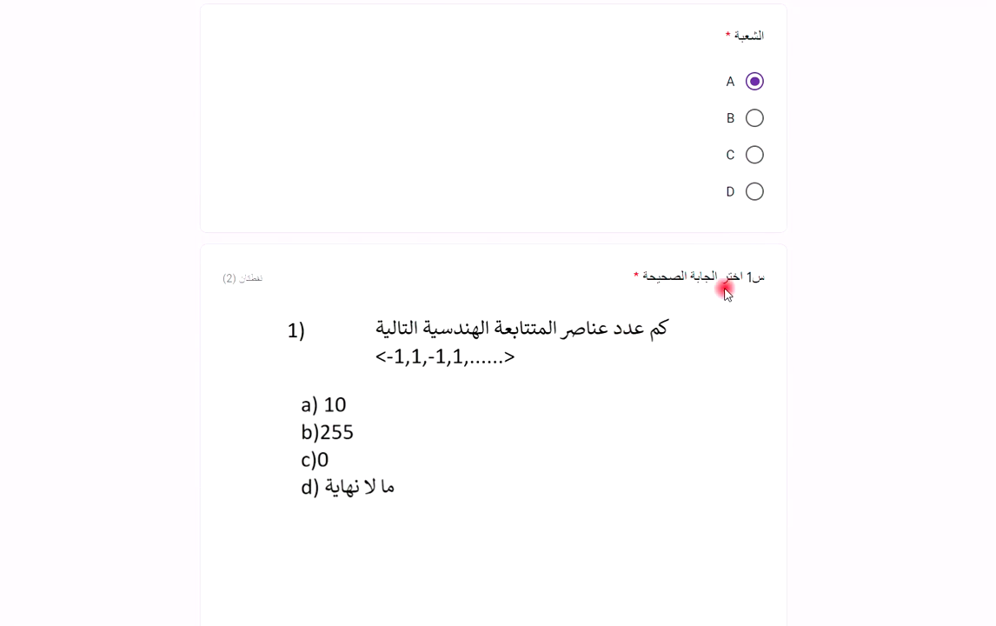
scroll(434, 383, down, 2)
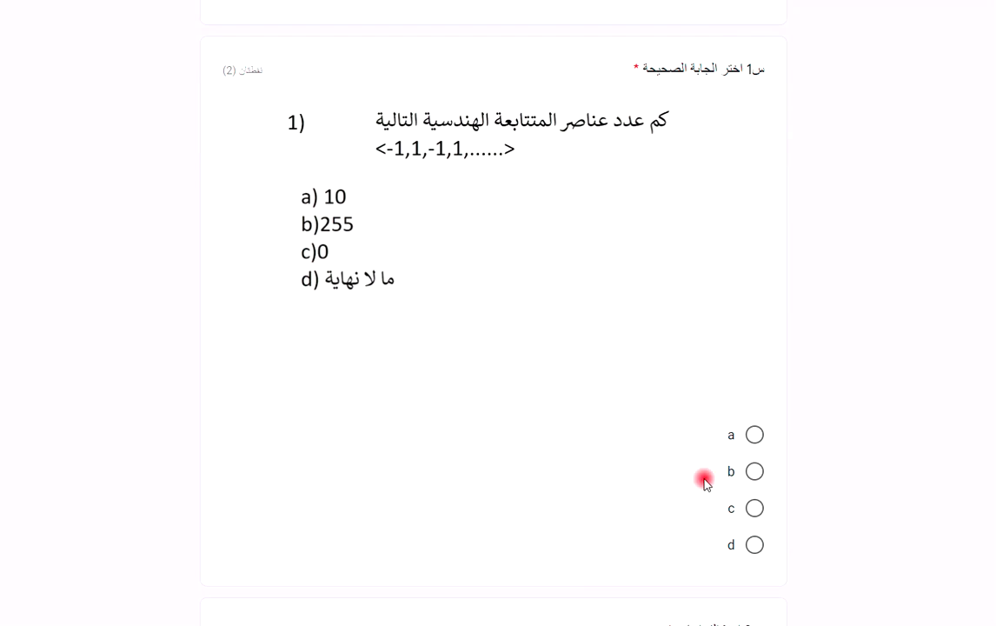
click(754, 471)
scroll(542, 374, down, 1)
scroll(543, 374, down, 4)
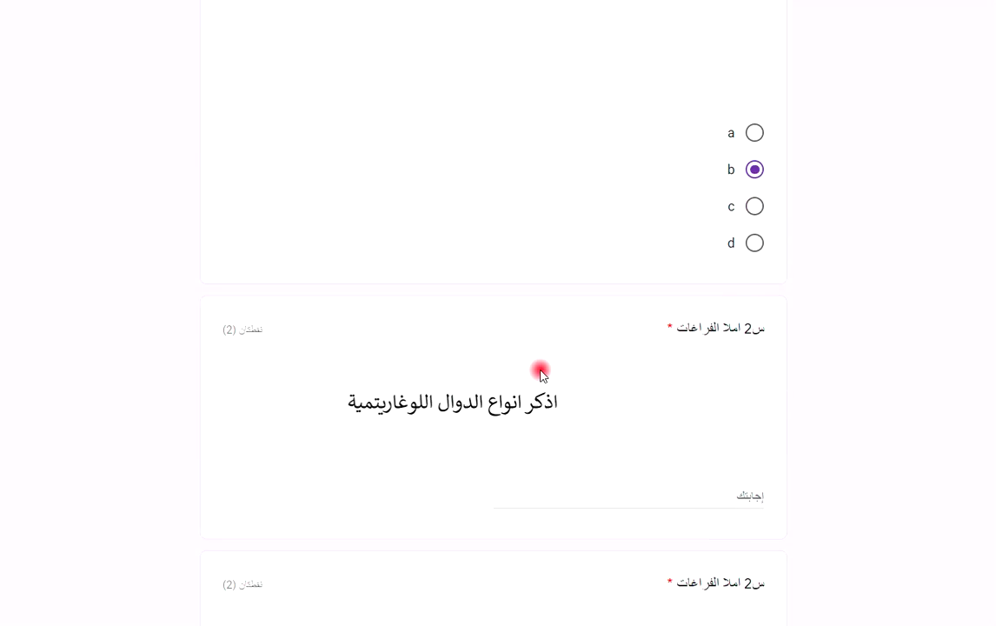
click(701, 376)
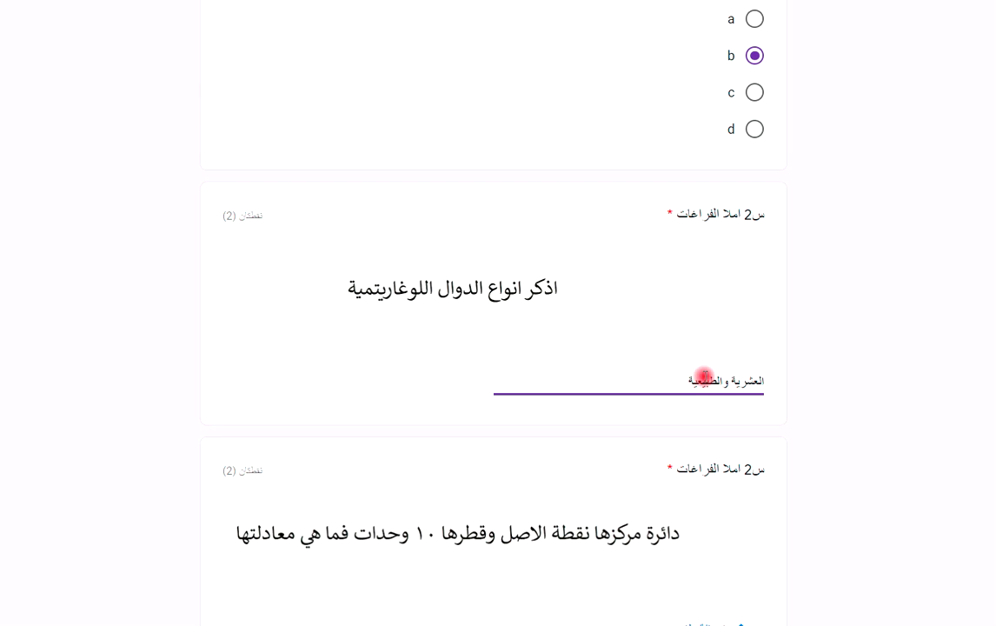
scroll(661, 343, down, 2)
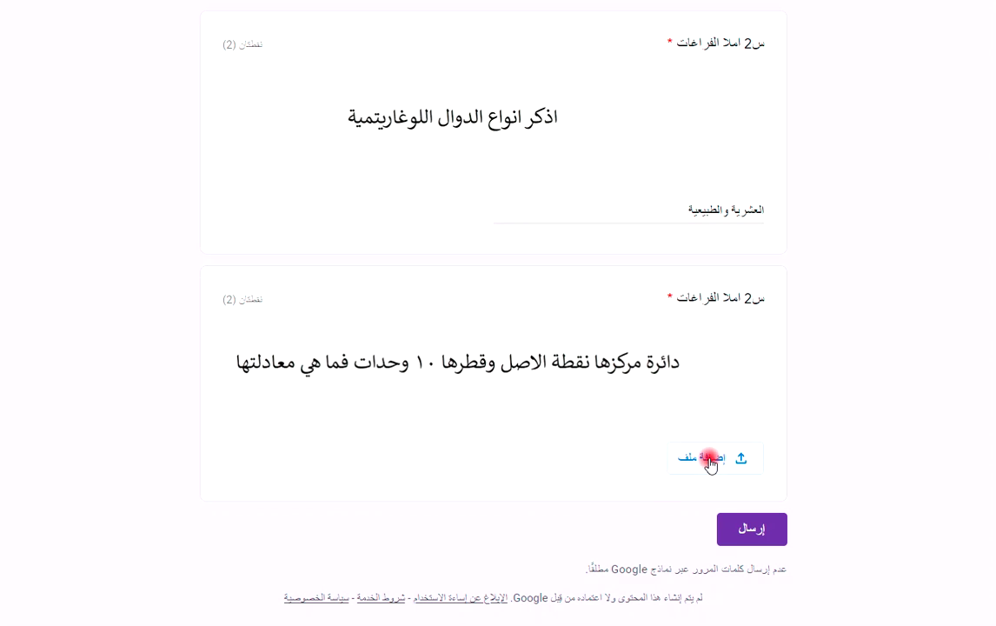
Use 'إضافة ملف' under the circle-equation question to bring up the upload dialog.
click(709, 459)
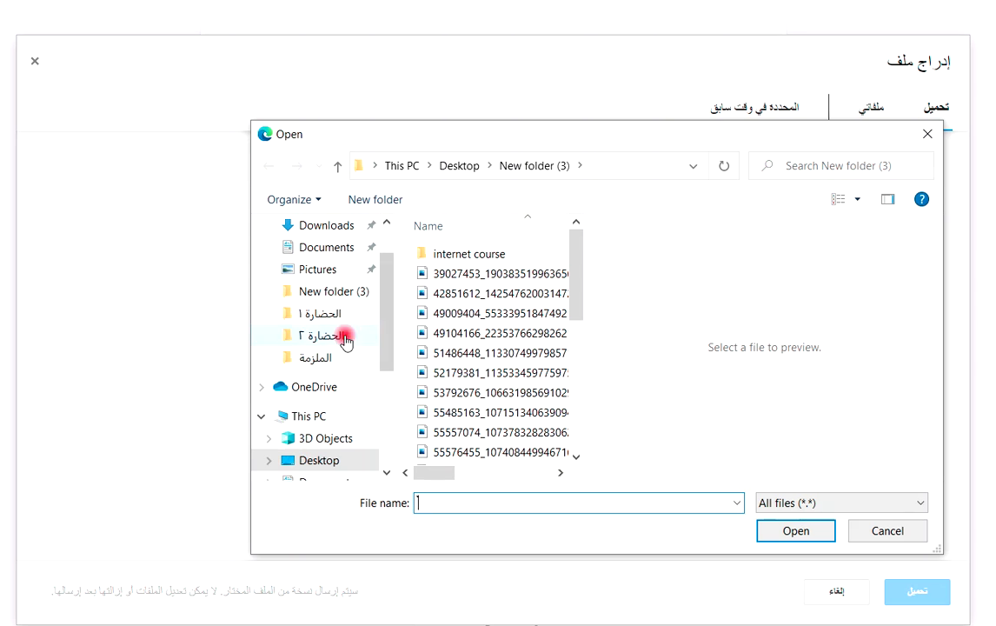
Pick 0.jpg from the Desktop, upload it to the equation question, and submit the quiz.
click(309, 460)
click(427, 505)
text(0)
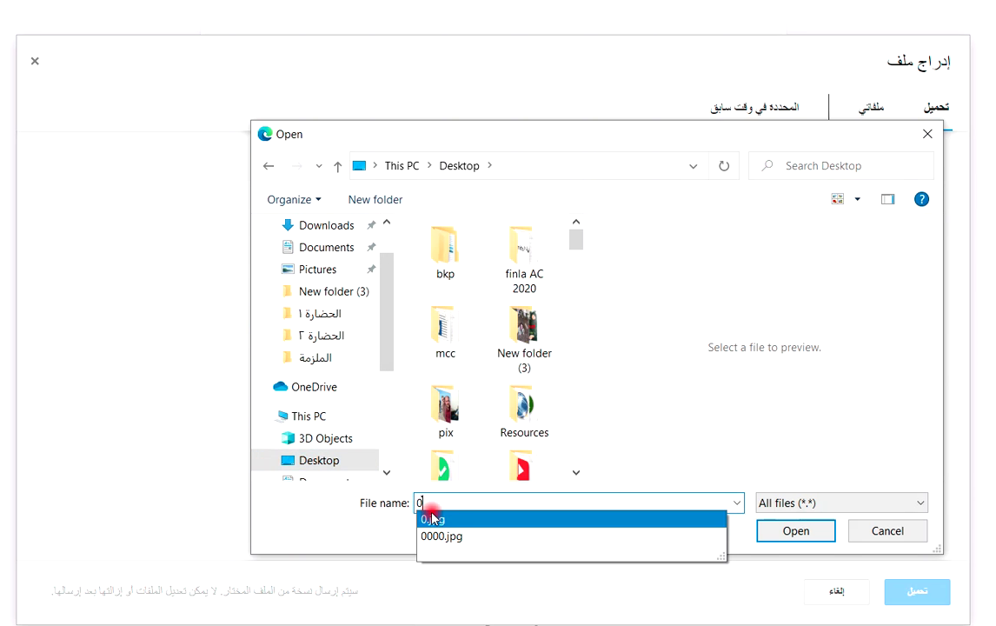
click(432, 519)
click(794, 528)
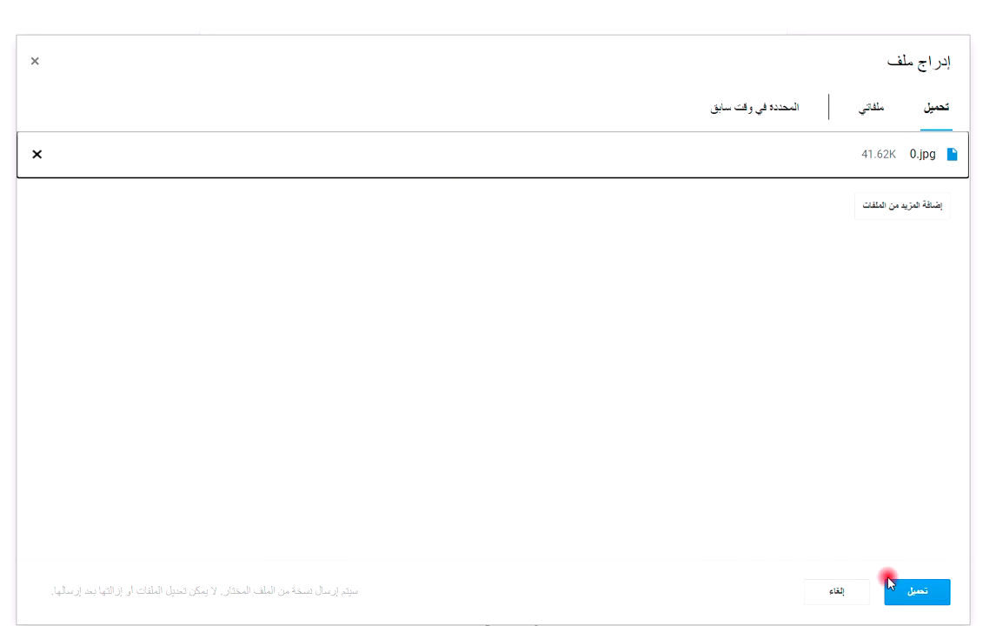
click(919, 595)
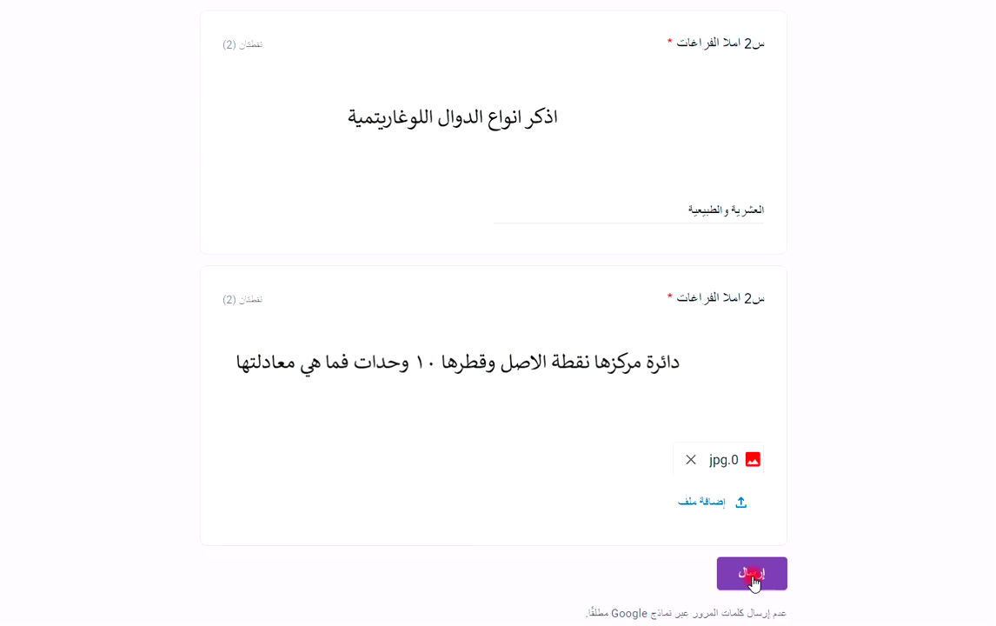
click(752, 576)
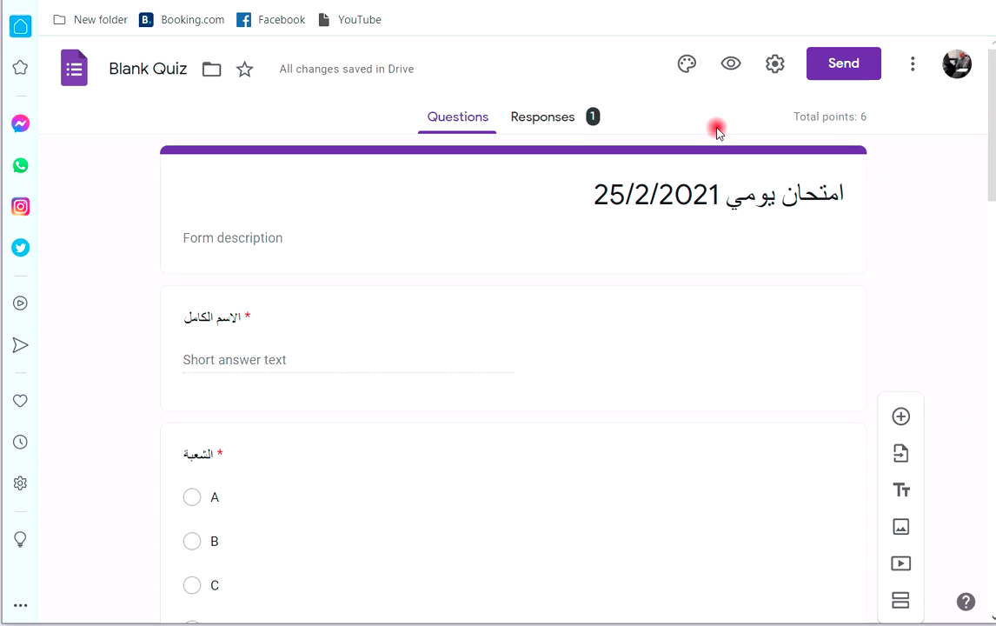
Turn on 'Limit to 1 response' in the form settings and save.
click(775, 63)
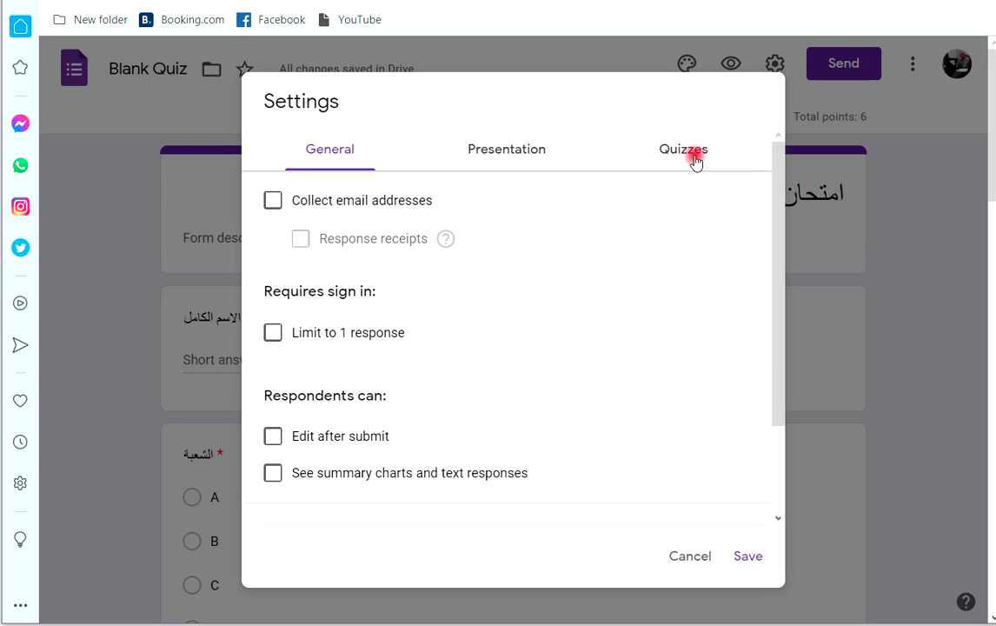
click(272, 333)
click(750, 557)
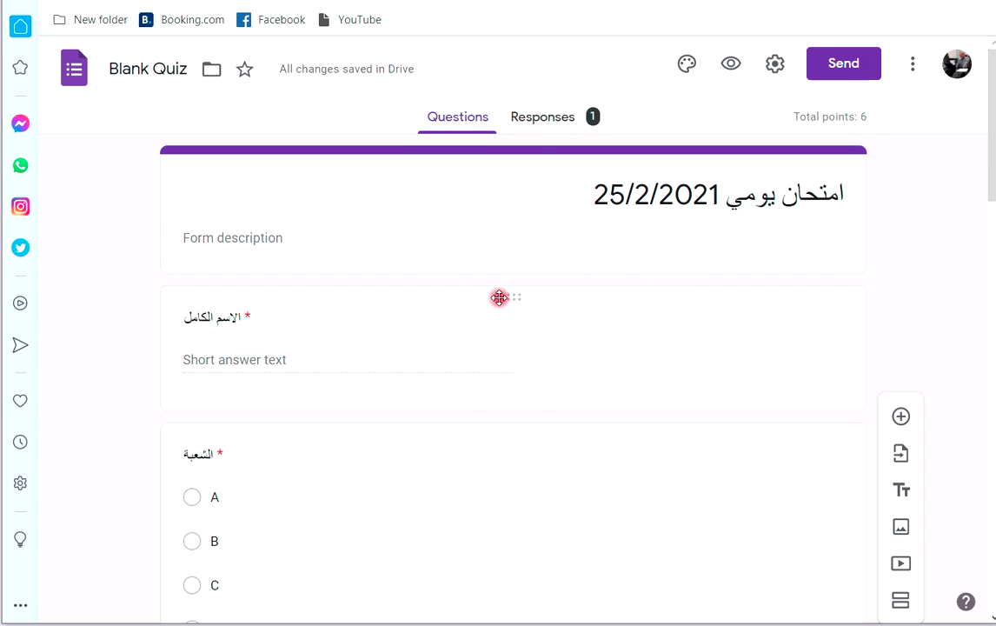
Scroll through the Responses summary showing the single submission at 0 / 6.
click(529, 122)
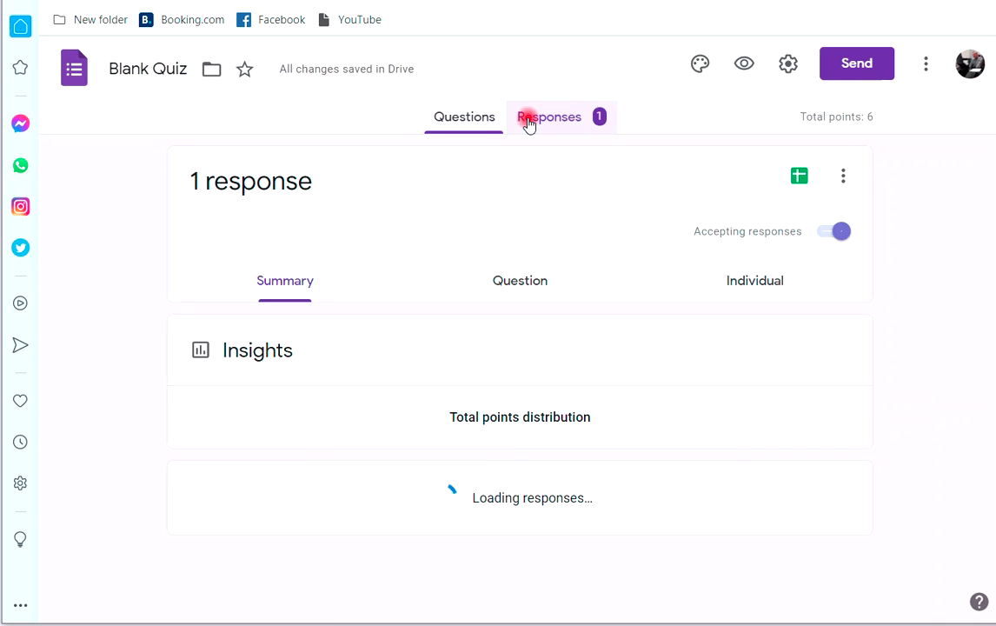
scroll(381, 281, down, 3)
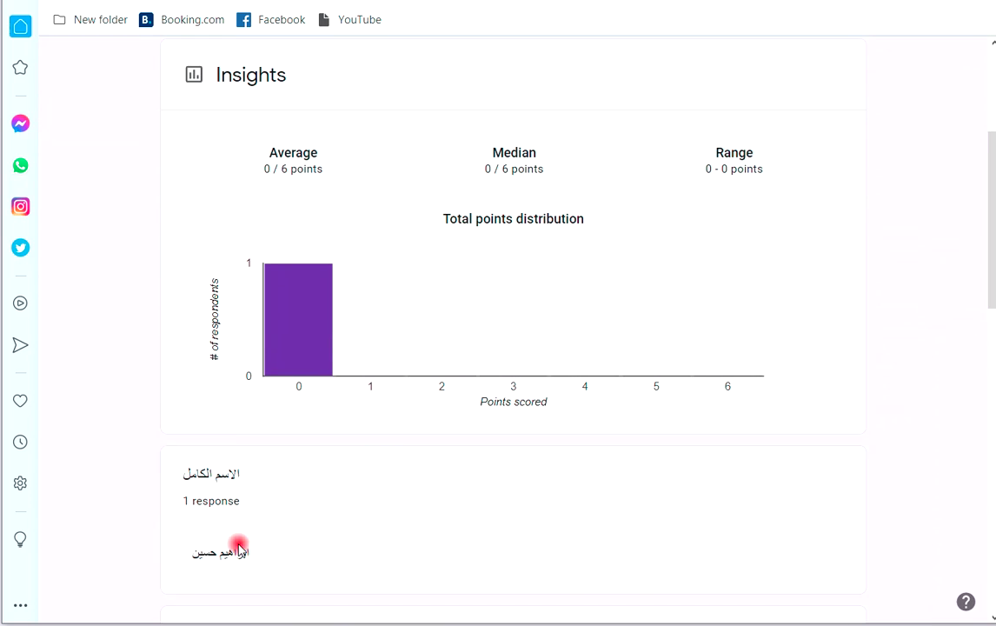
scroll(222, 541, down, 3)
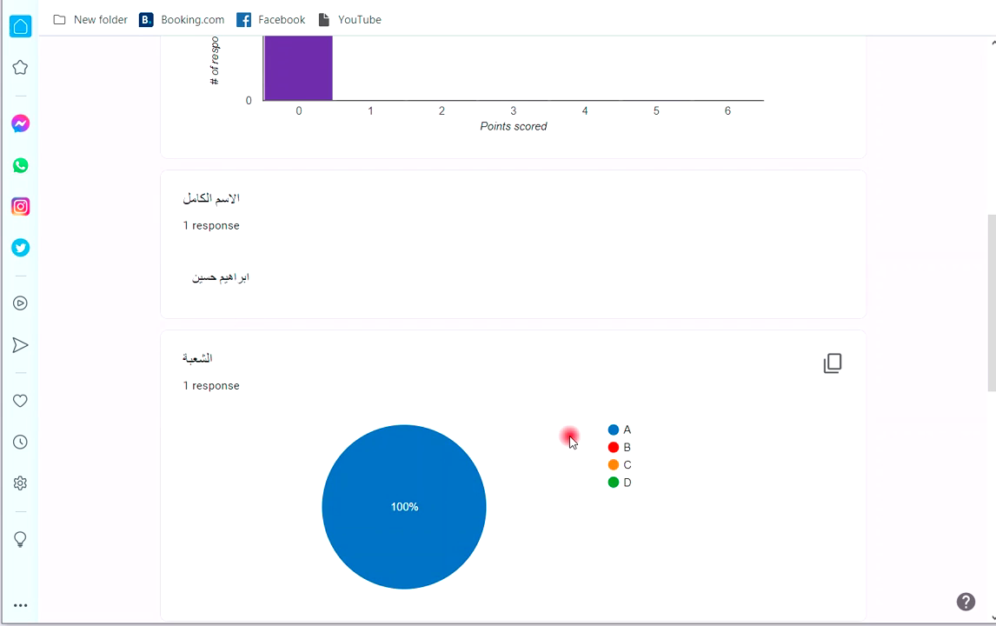
scroll(358, 393, down, 5)
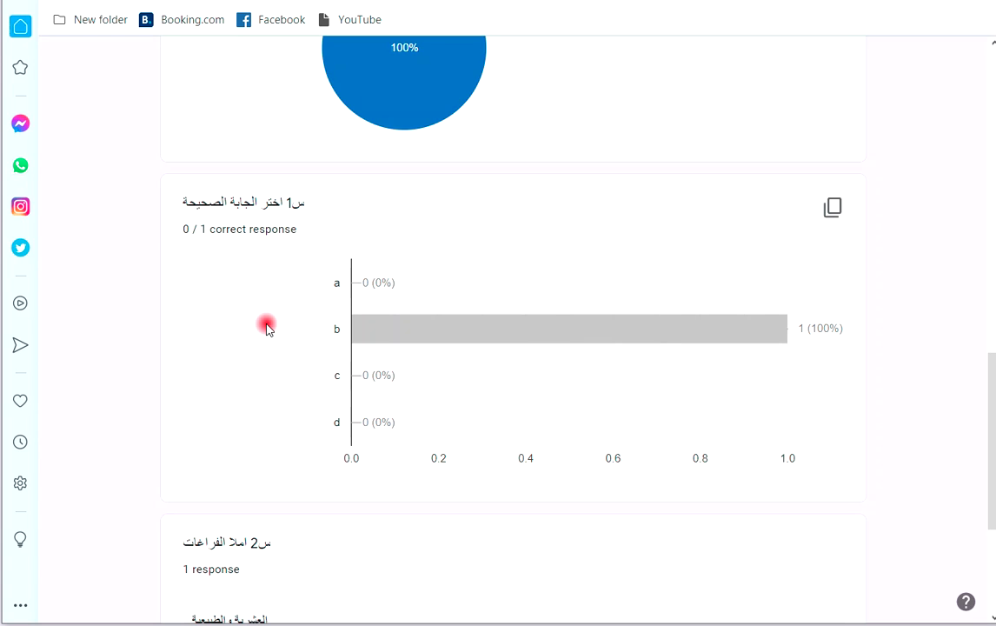
mouse_move(429, 319)
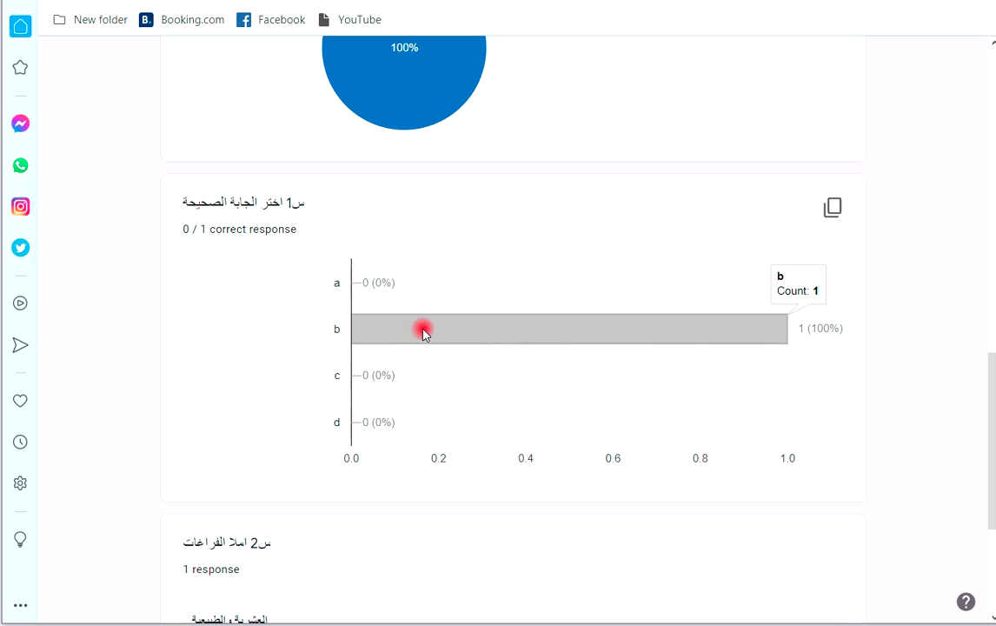
key(Home)
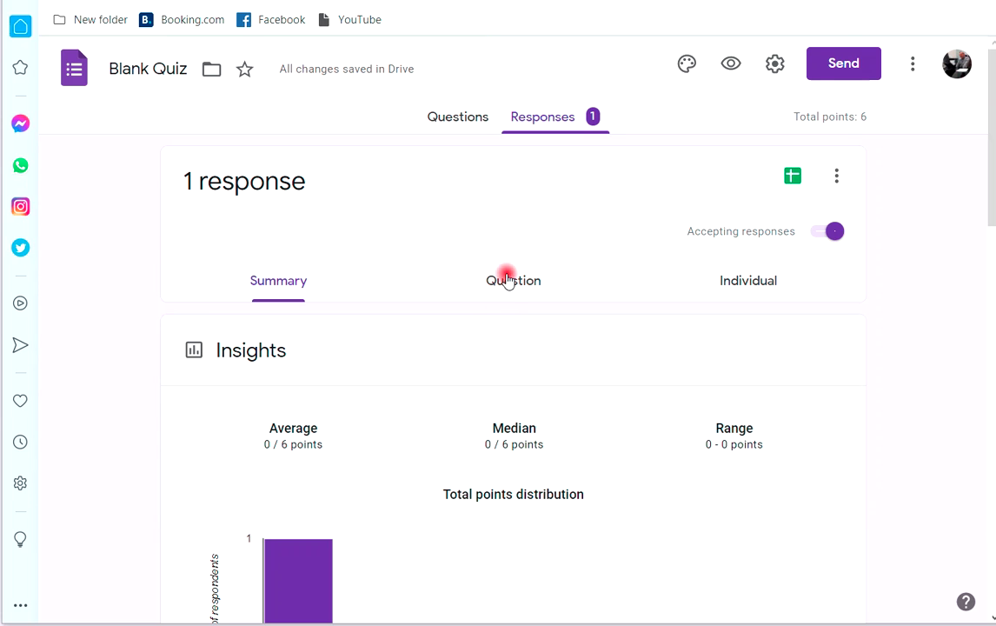
Browse the responses by question, then scroll through the individual submission.
click(513, 285)
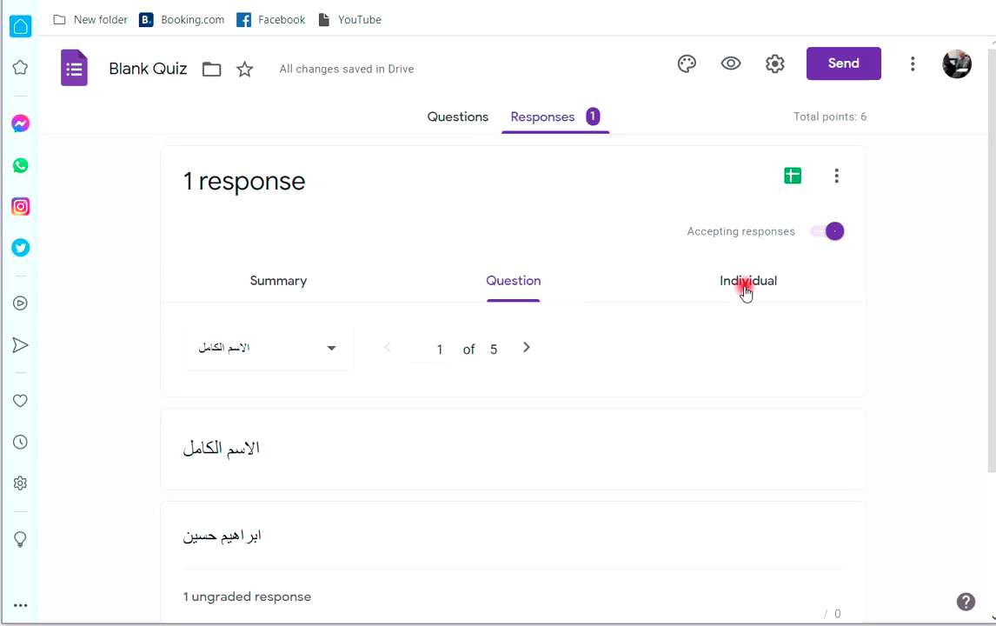
scroll(416, 387, down, 3)
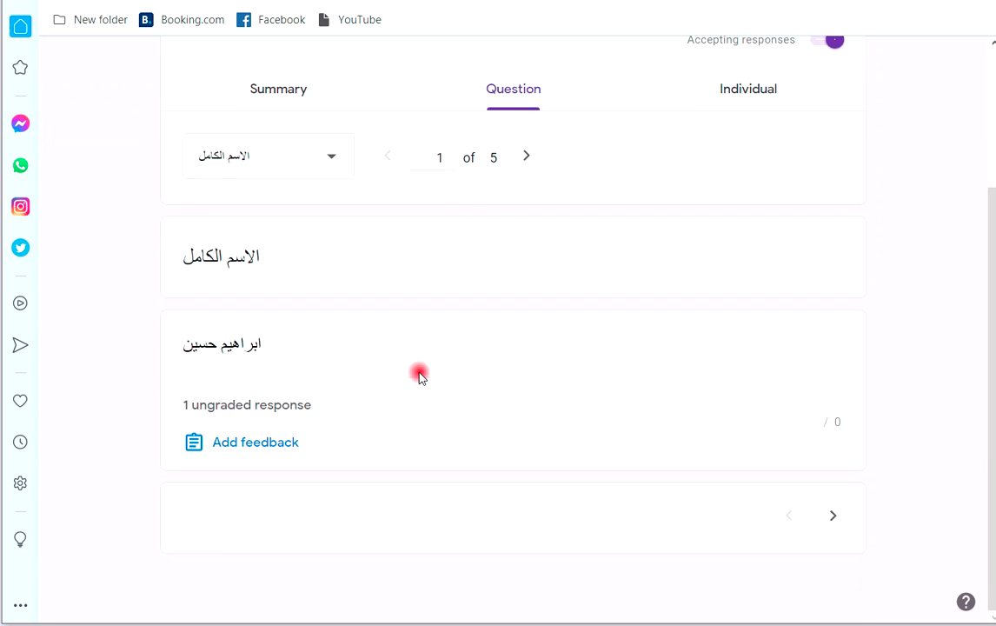
scroll(418, 376, up, 3)
click(741, 285)
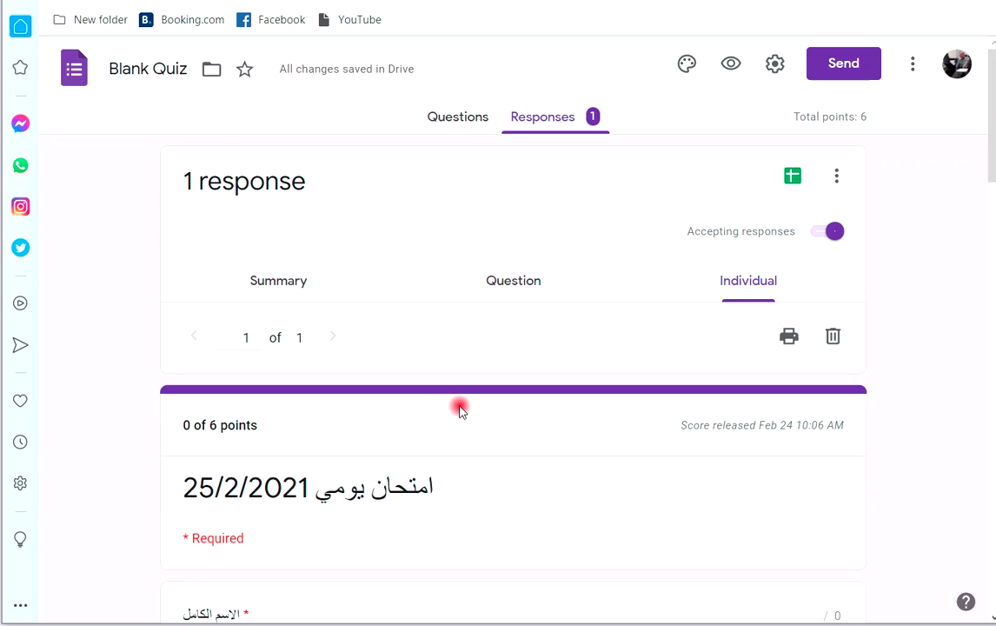
scroll(447, 409, down, 3)
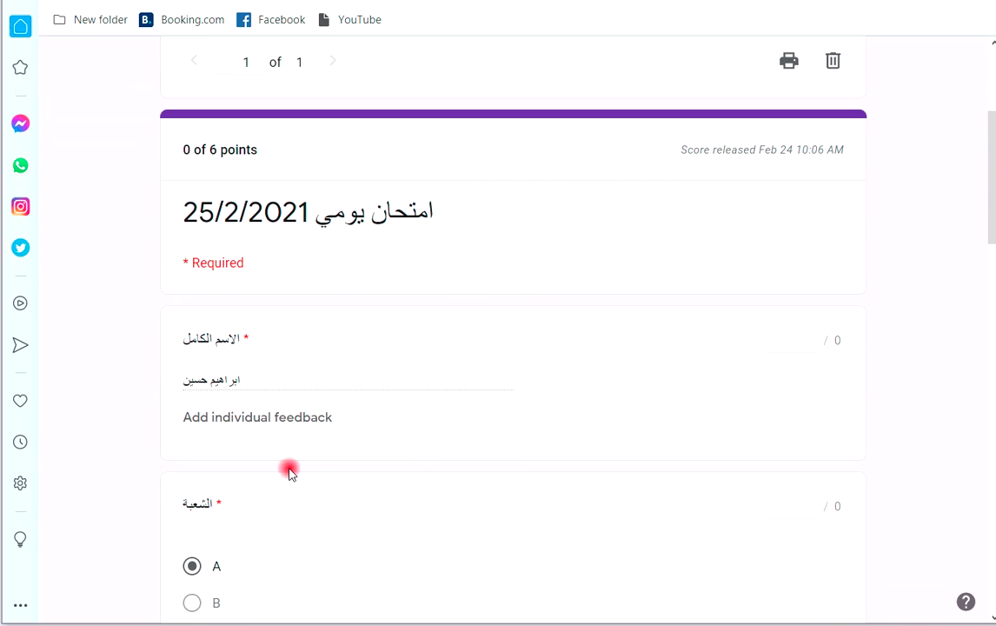
scroll(290, 470, down, 3)
scroll(235, 280, down, 1)
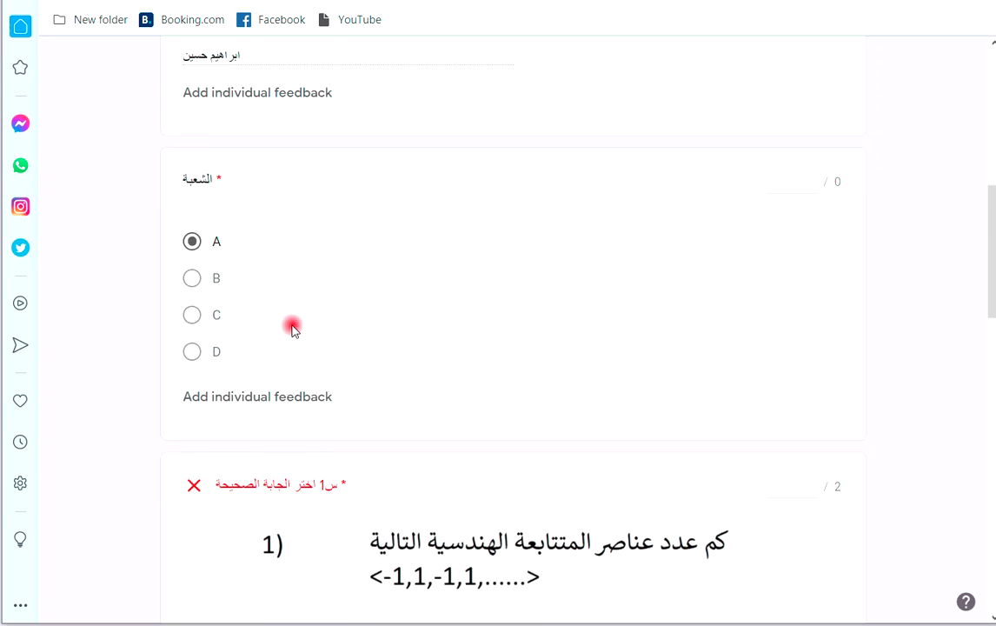
scroll(348, 325, down, 6)
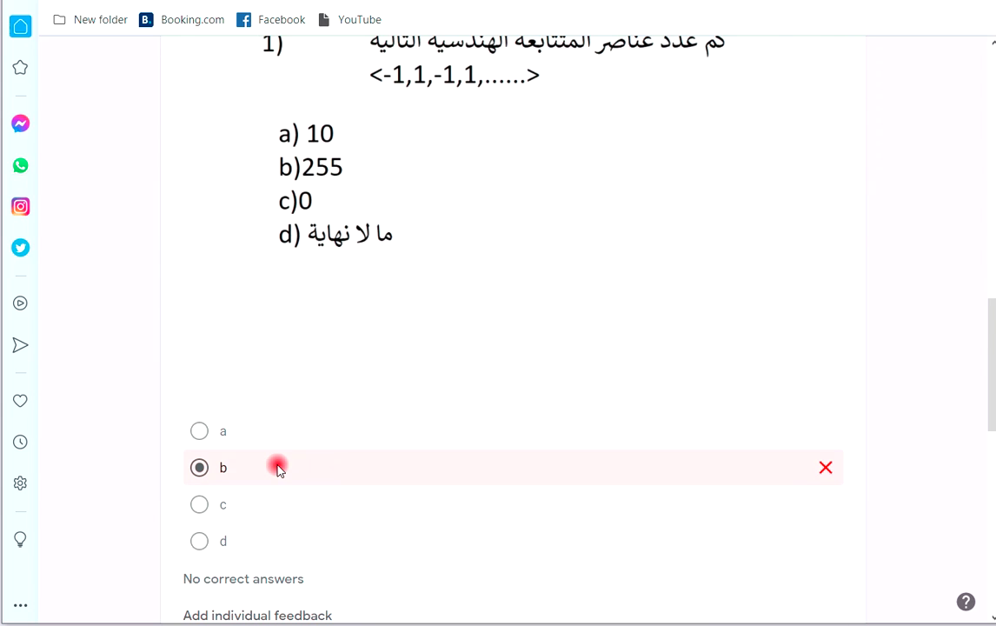
scroll(278, 467, down, 1)
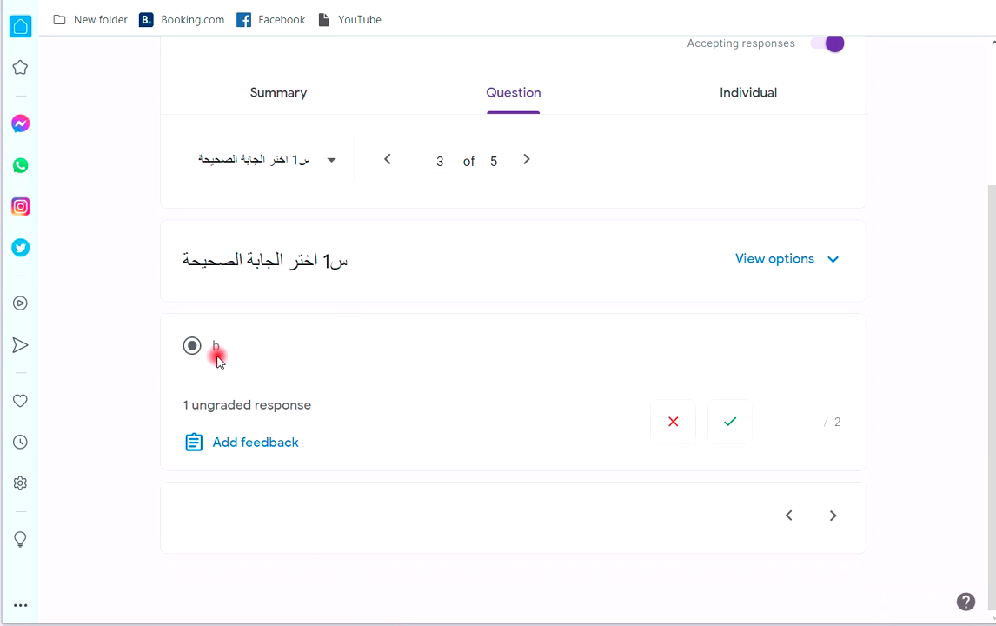
Mark question 1's answer b incorrect, scoring 0, and save the grade.
click(673, 422)
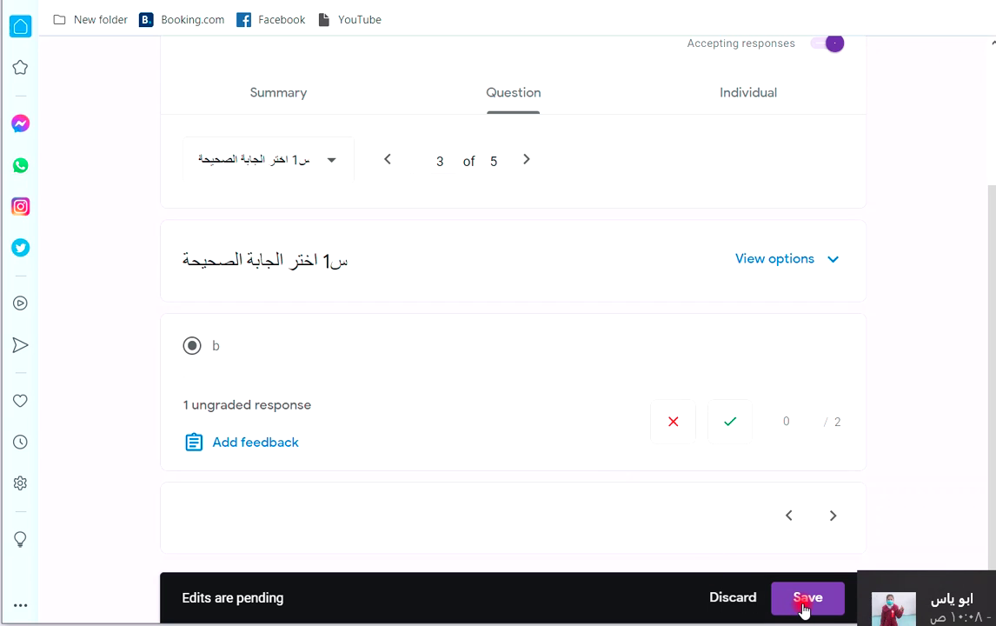
click(833, 516)
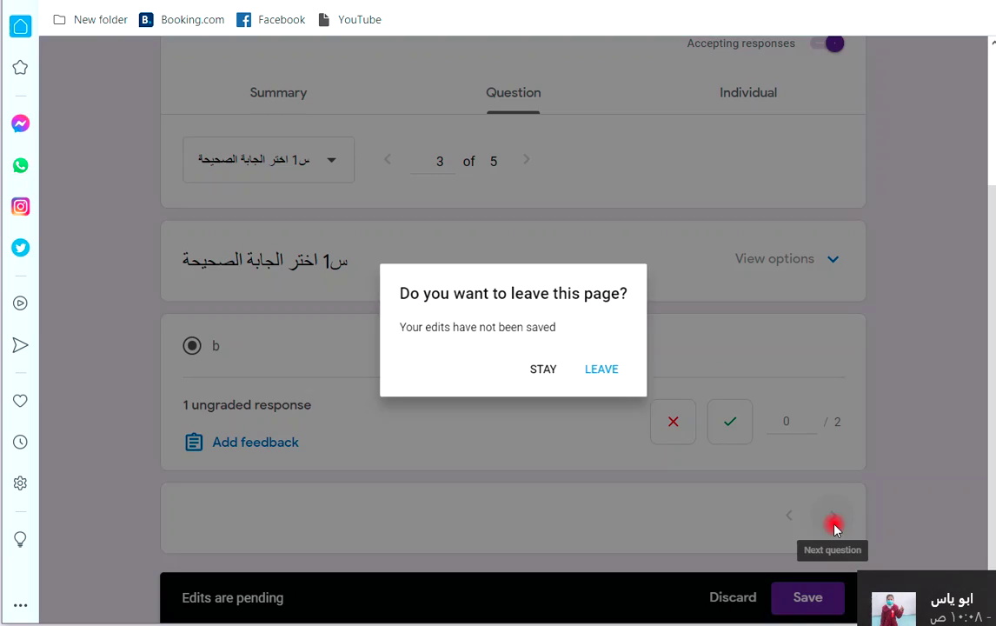
click(557, 375)
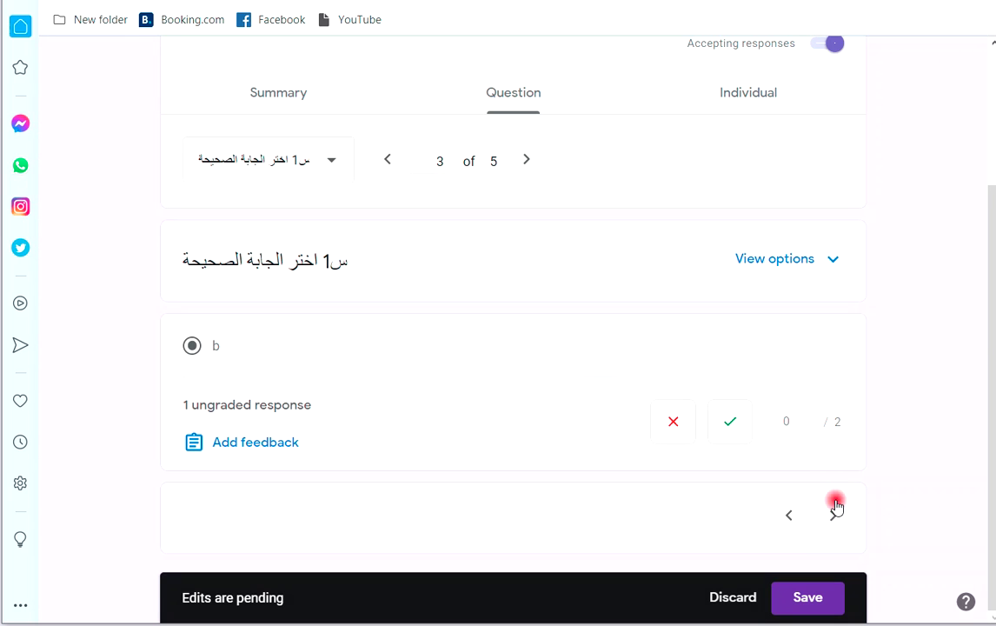
click(732, 422)
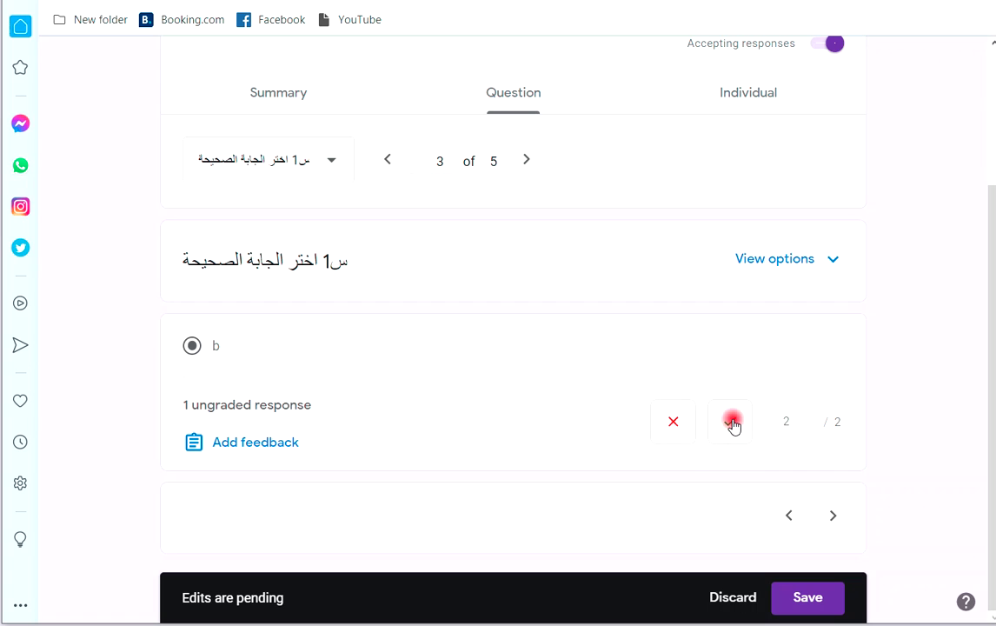
click(678, 430)
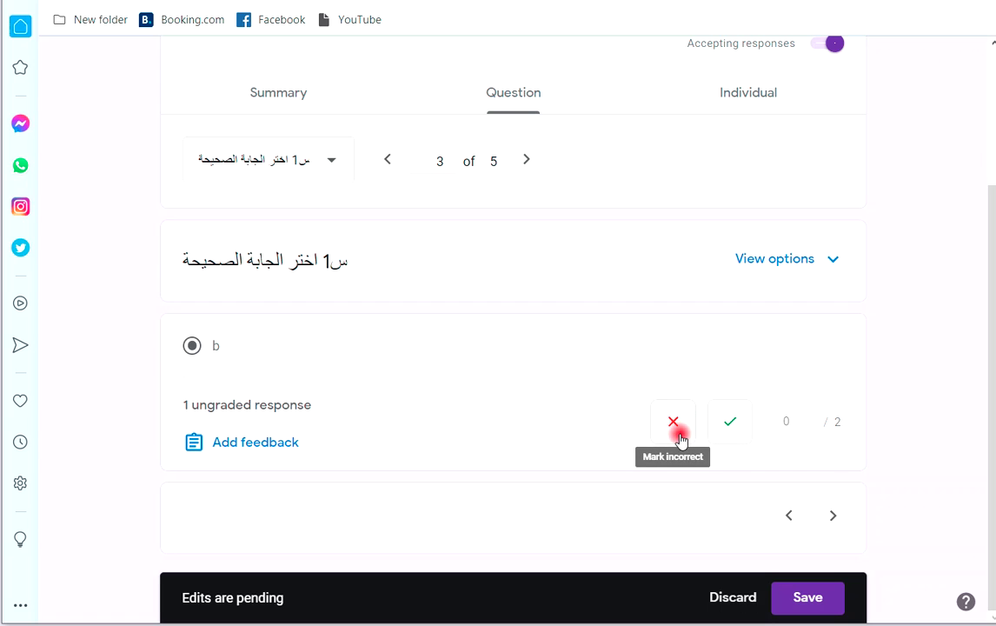
click(814, 600)
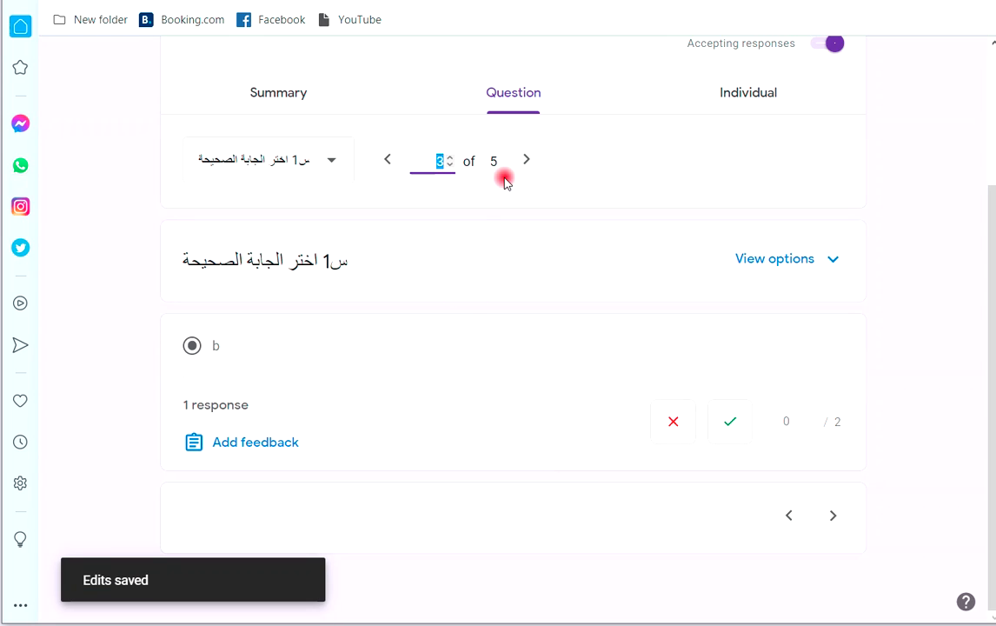
Mark the typed العشرية والطبيعية answer correct for 2 points and save.
click(528, 159)
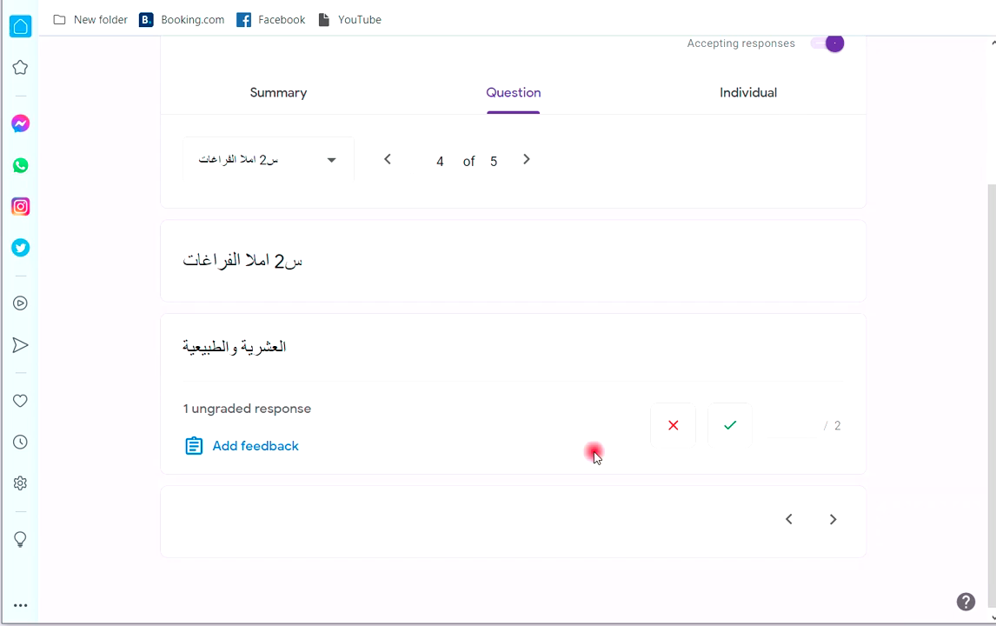
click(728, 428)
click(808, 599)
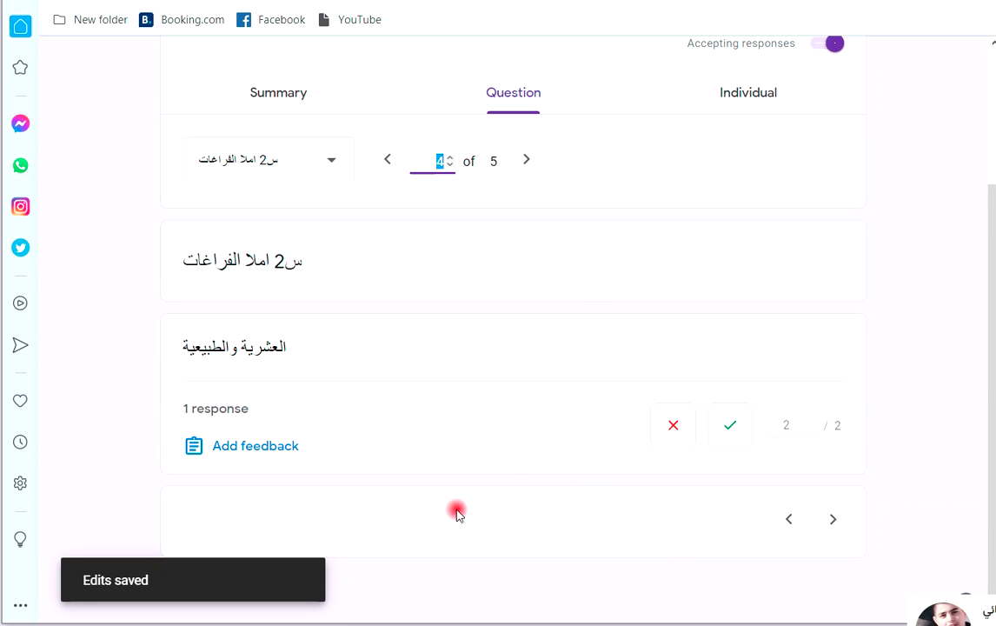
View the uploaded equation image, give it 2 points, and save.
click(543, 161)
click(542, 161)
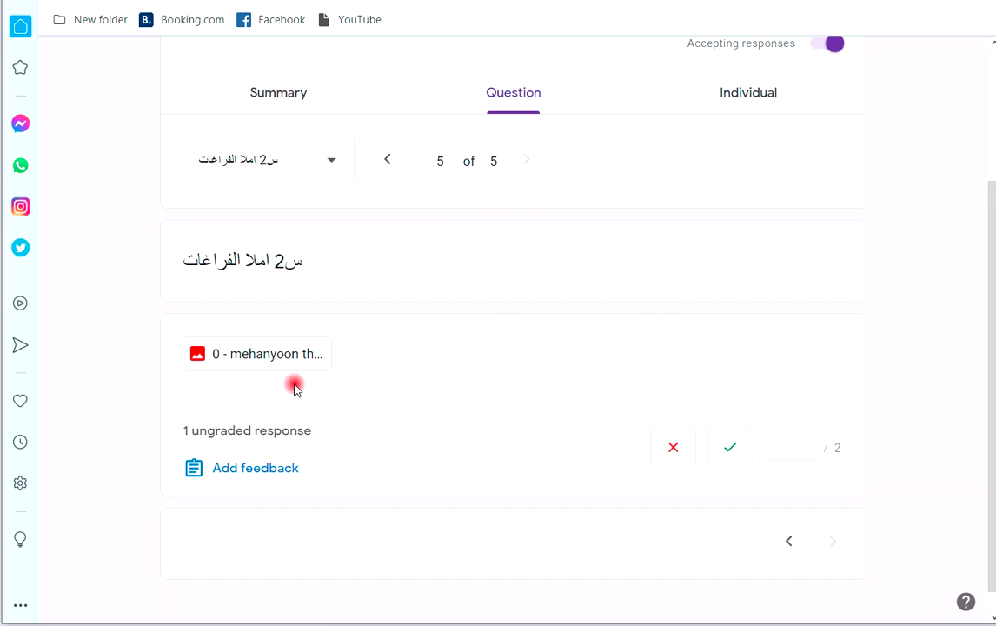
click(269, 354)
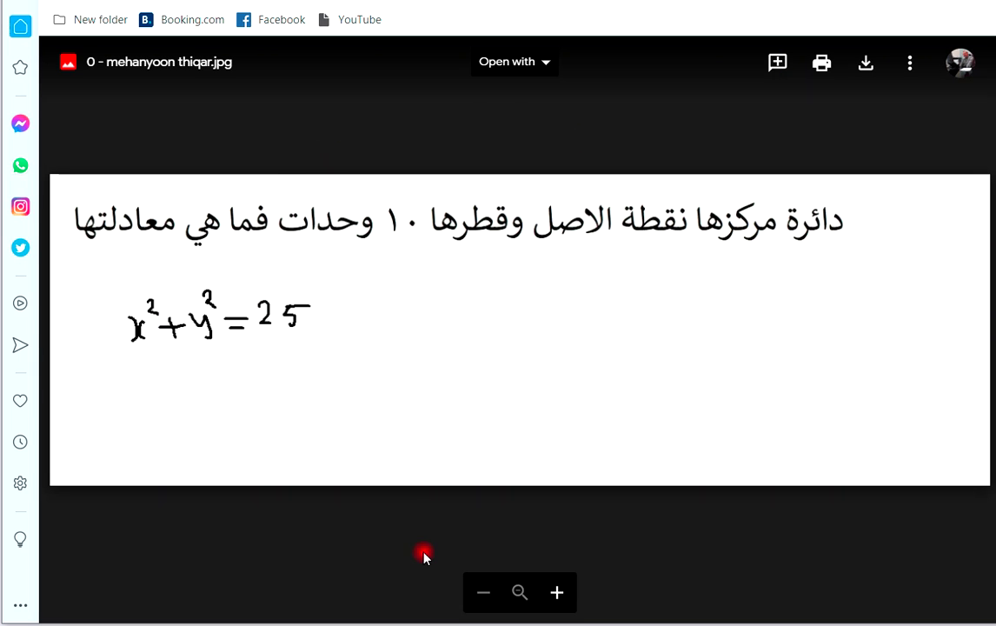
click(461, 578)
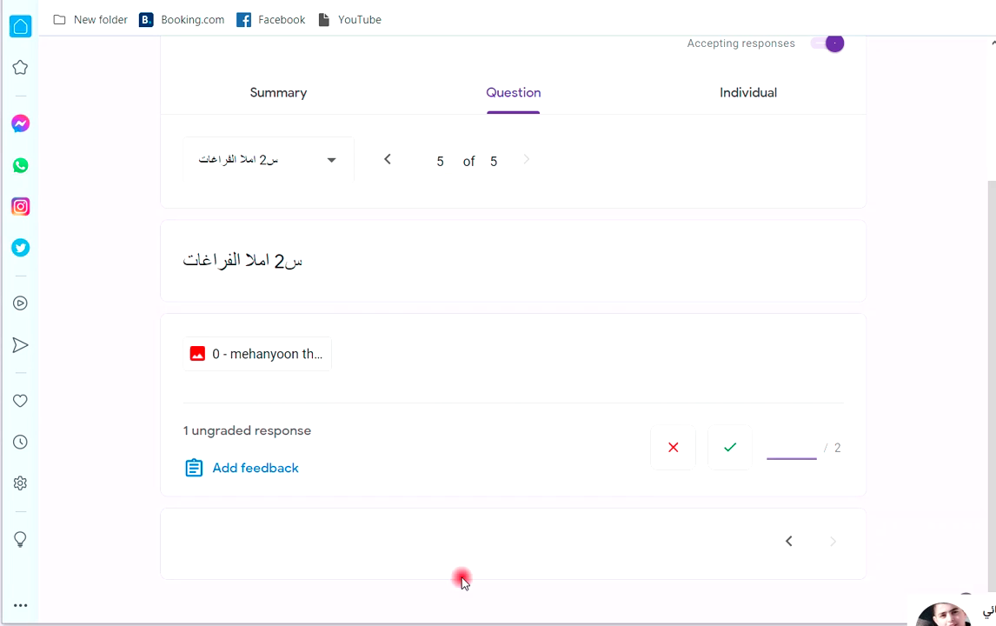
click(778, 443)
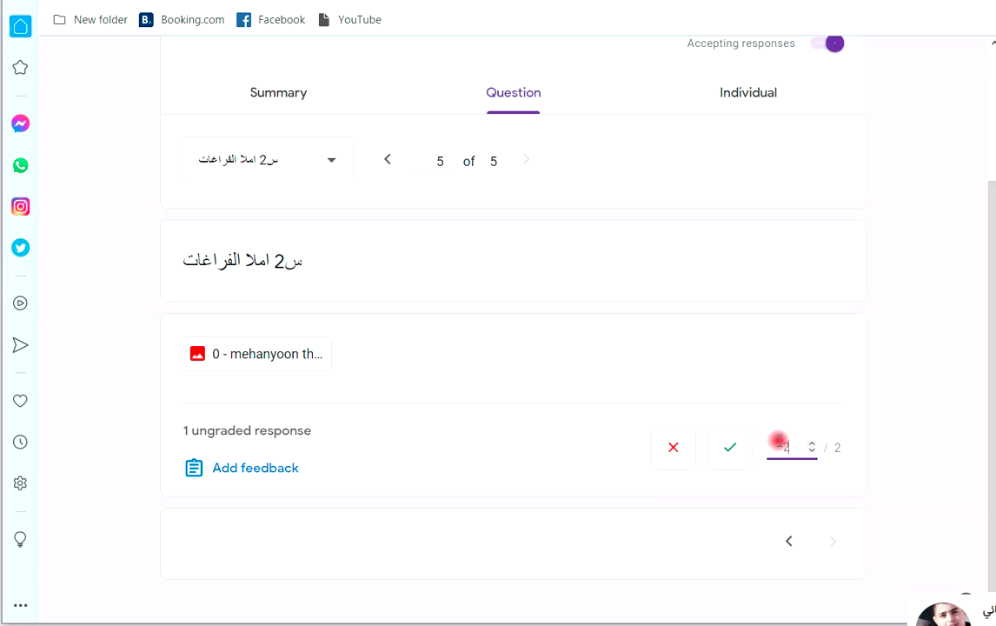
text(2)
click(816, 598)
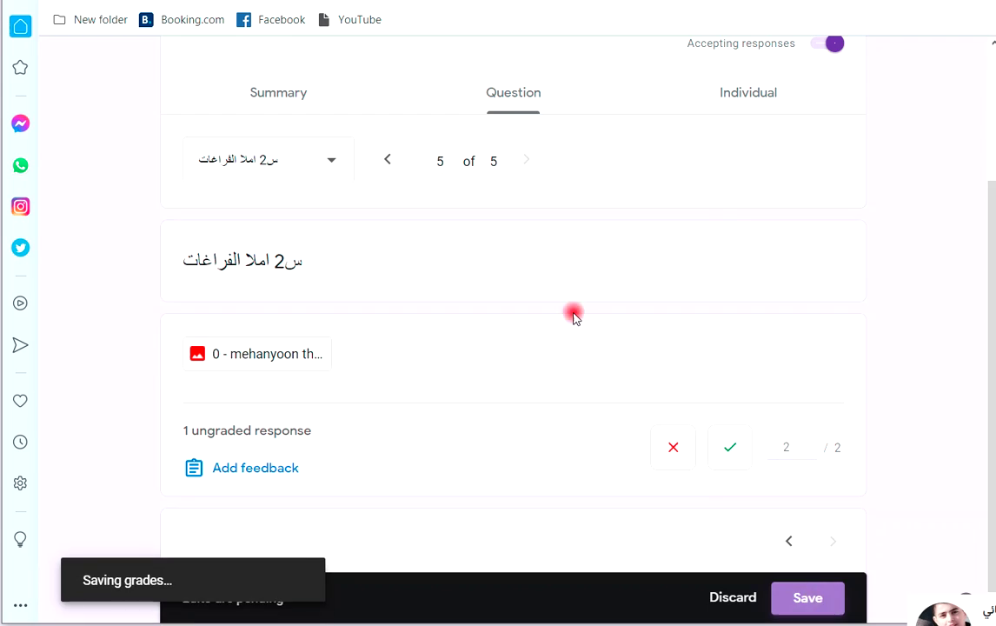
Scroll through the response Summary charts, then return to the quiz's question editor.
scroll(515, 278, up, 1)
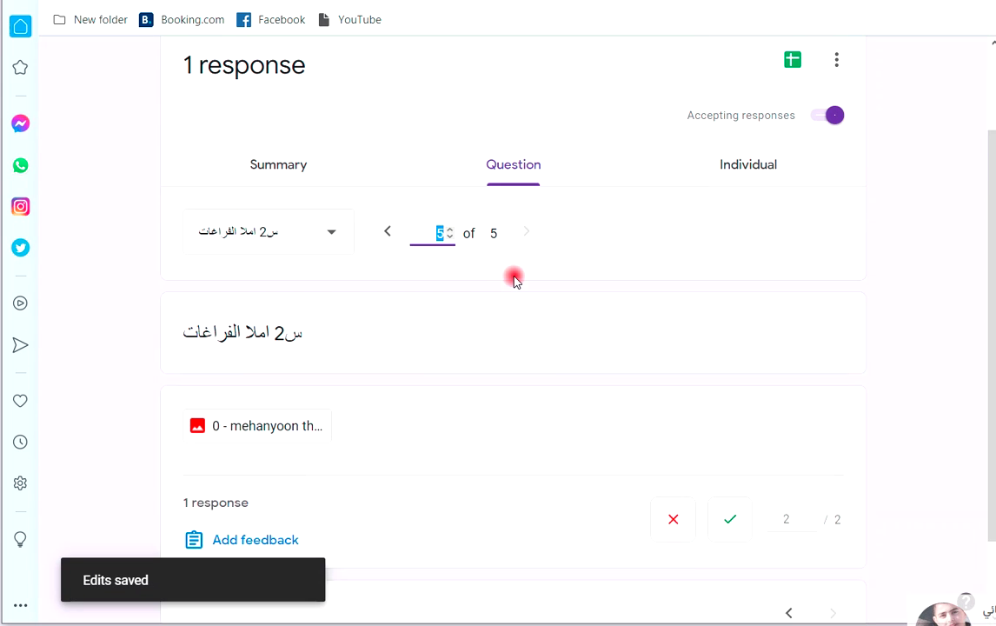
click(276, 185)
scroll(402, 287, down, 4)
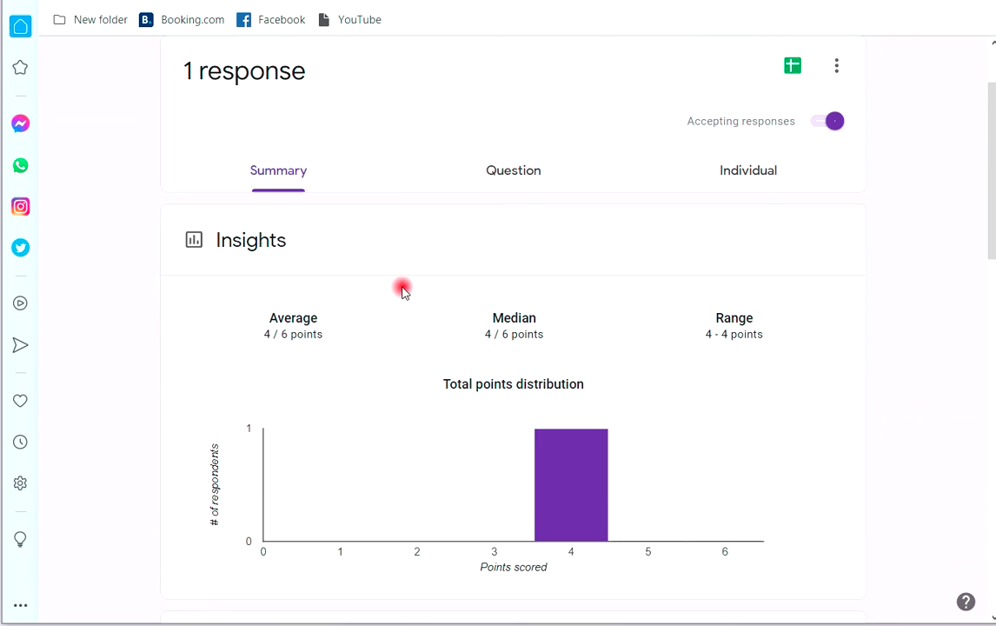
scroll(402, 289, down, 2)
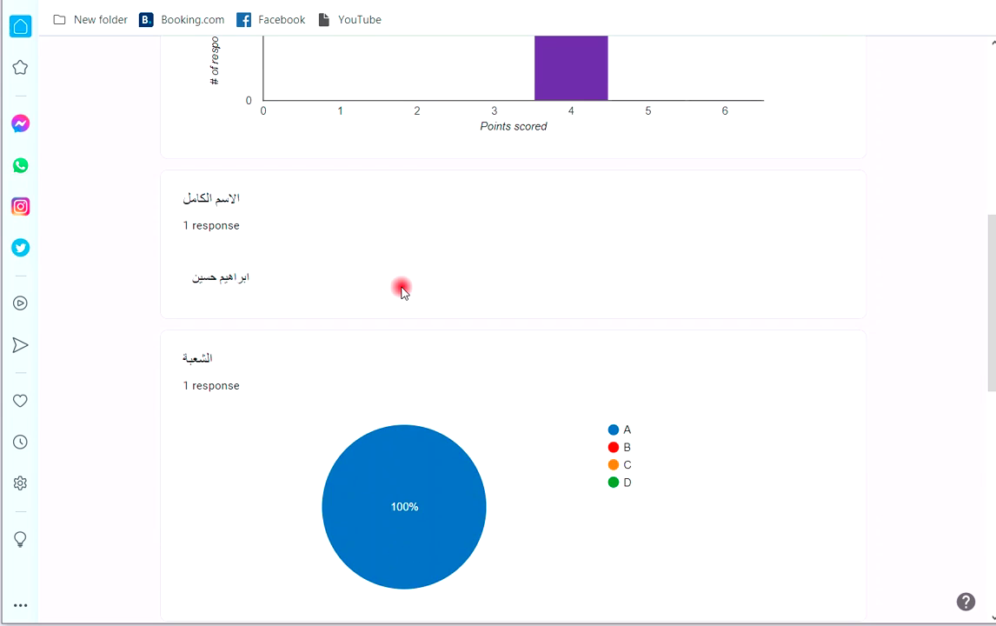
scroll(403, 339, down, 4)
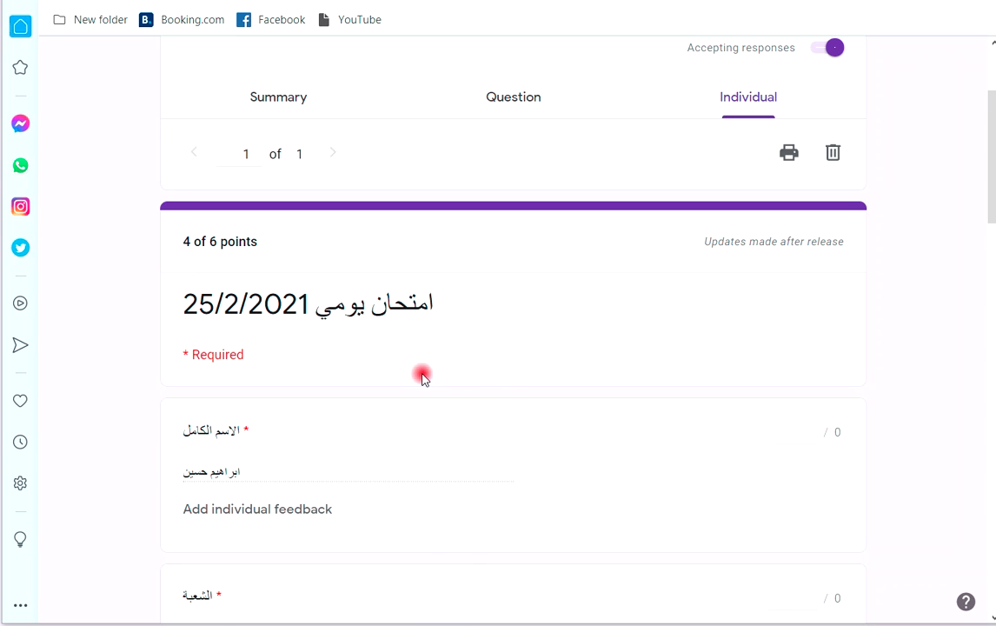
scroll(423, 352, up, 1)
scroll(425, 361, up, 1)
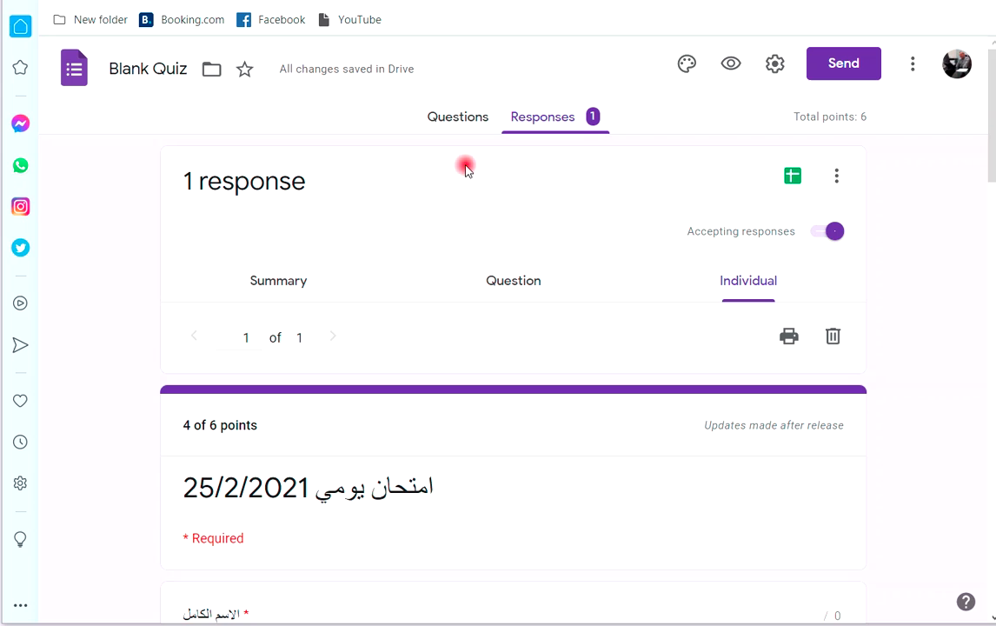
click(456, 122)
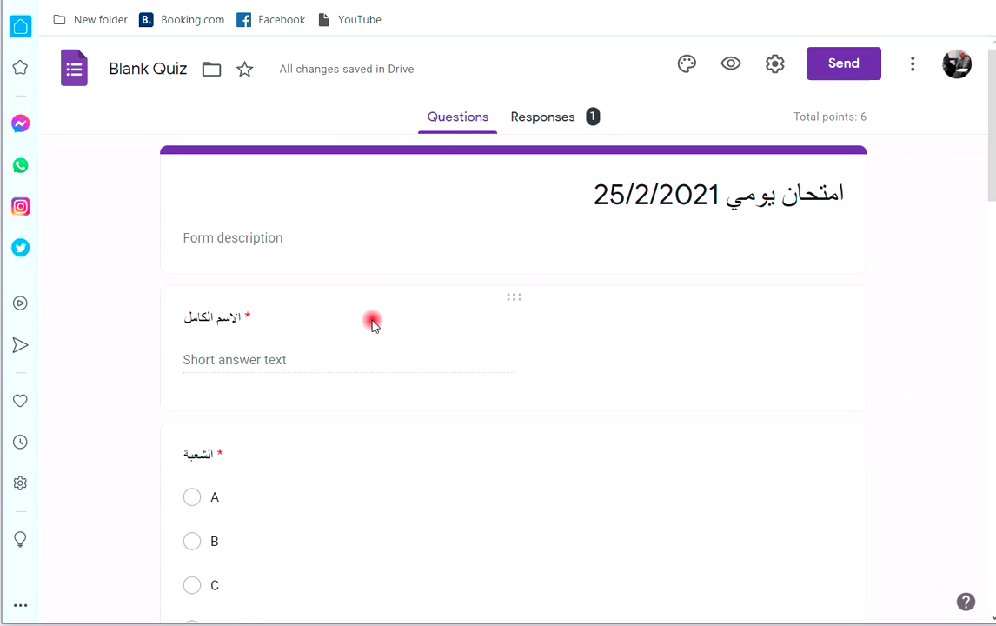
Open the answer key of the الشعبة question.
scroll(388, 333, down, 3)
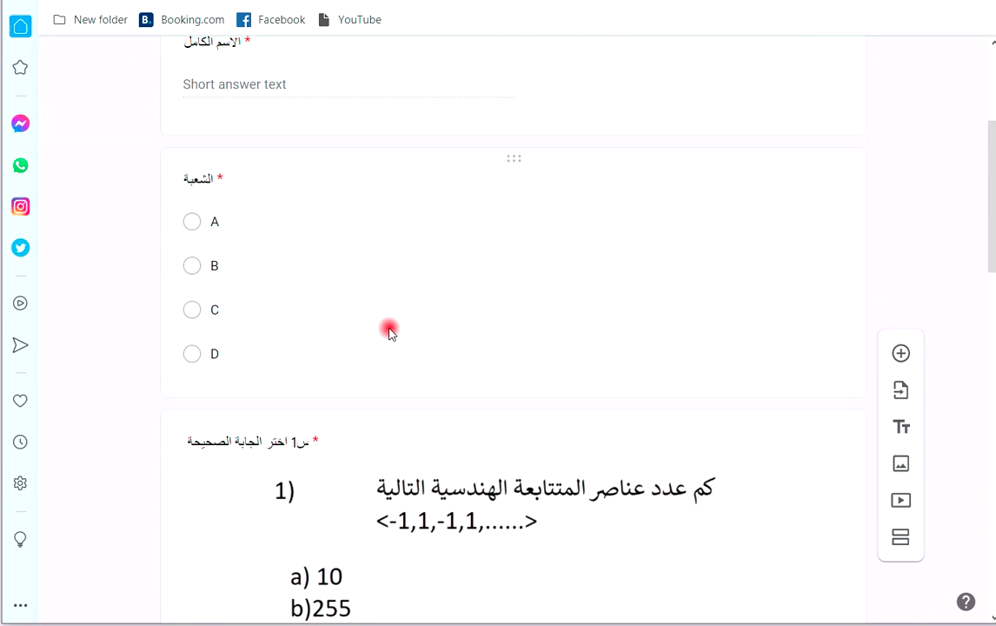
click(375, 287)
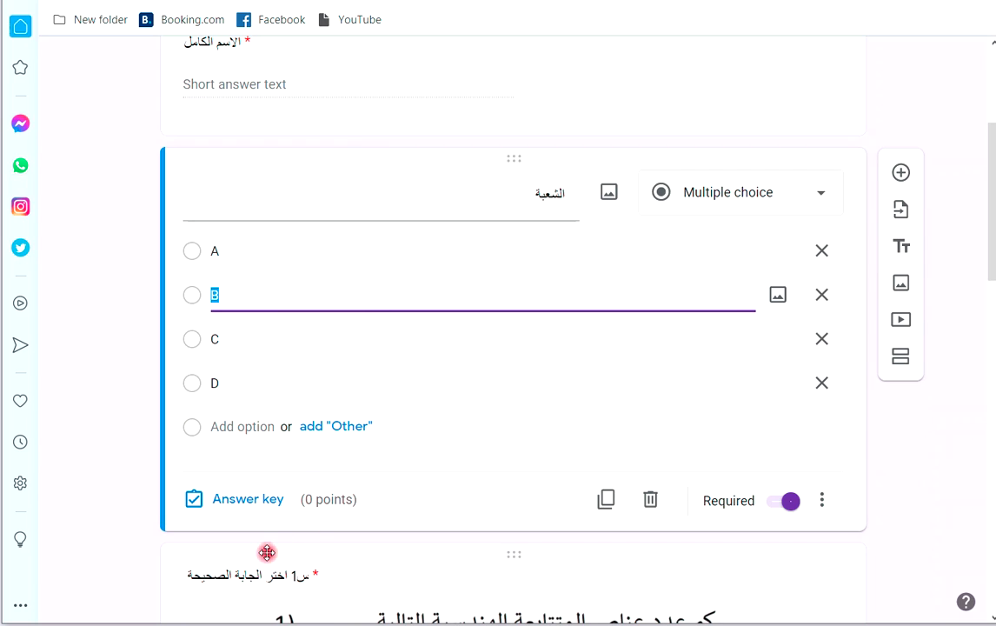
click(239, 503)
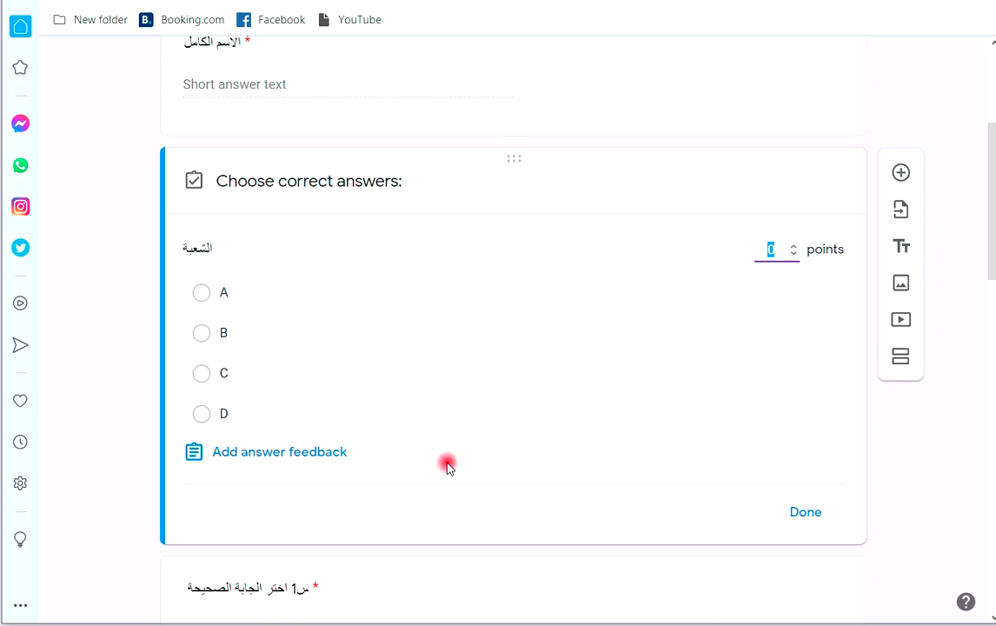
Mark option d as the correct answer for س1 in its answer key.
scroll(470, 460, down, 4)
click(494, 381)
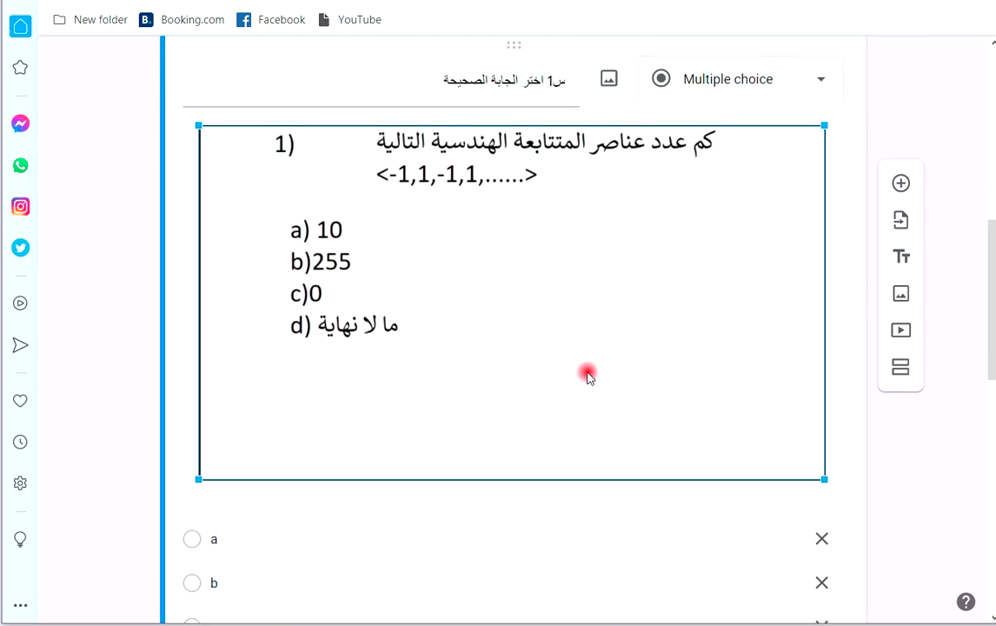
scroll(438, 356, down, 5)
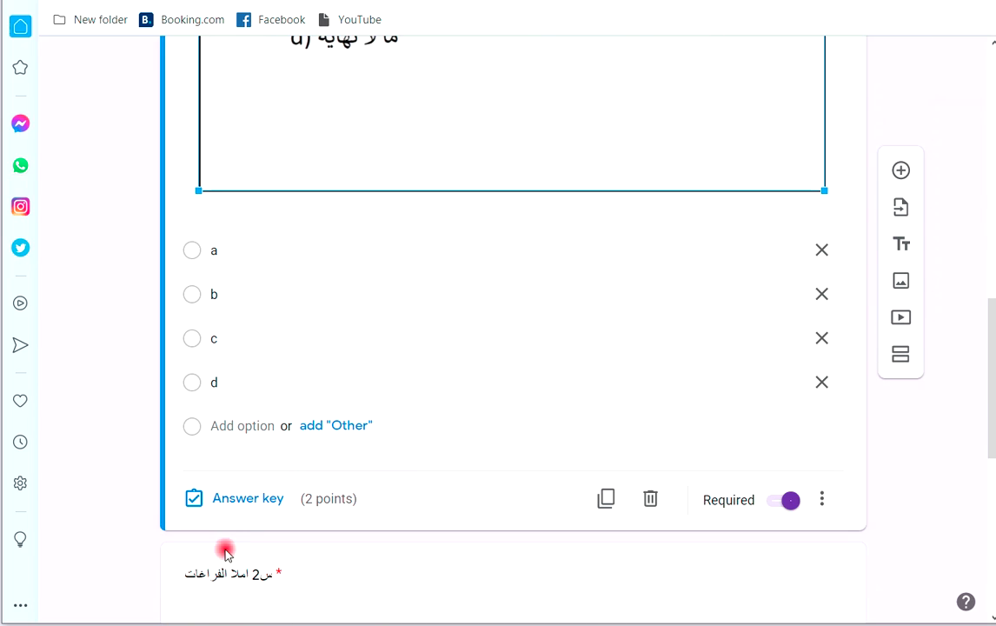
click(253, 498)
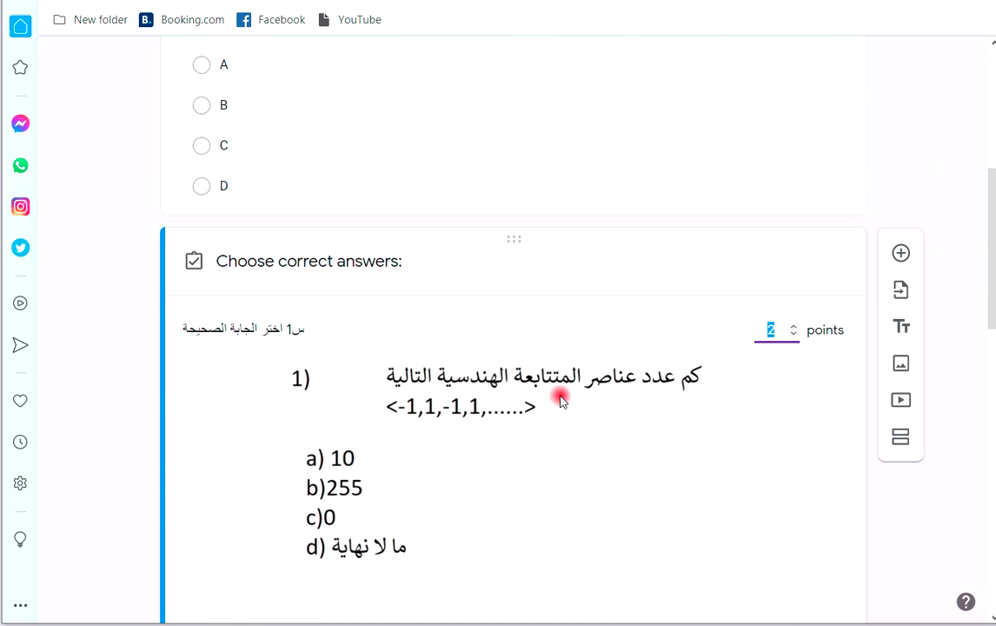
scroll(565, 387, down, 5)
click(203, 409)
click(806, 508)
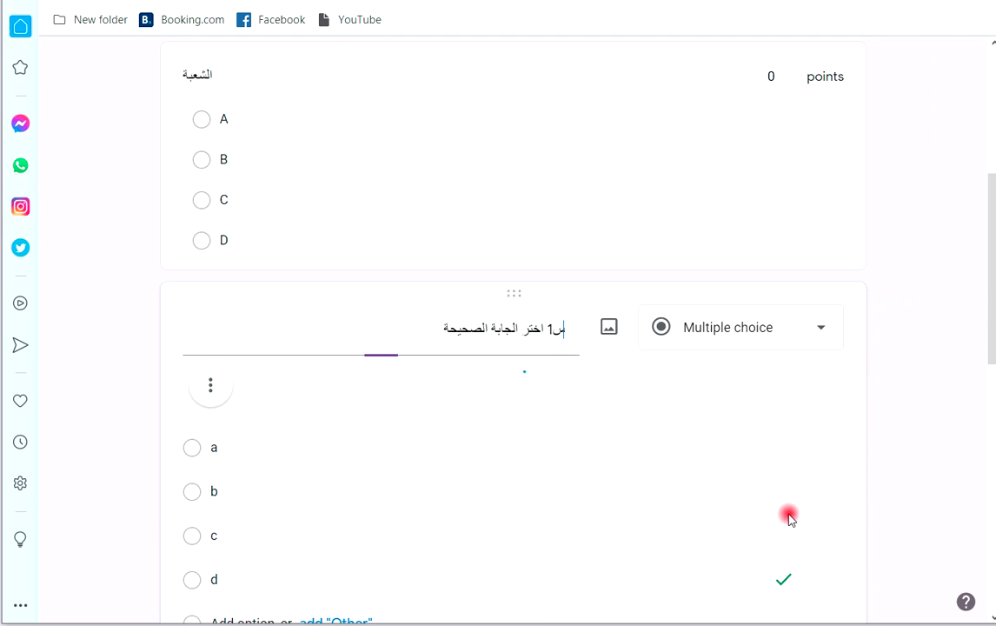
scroll(574, 426, down, 4)
scroll(549, 409, down, 5)
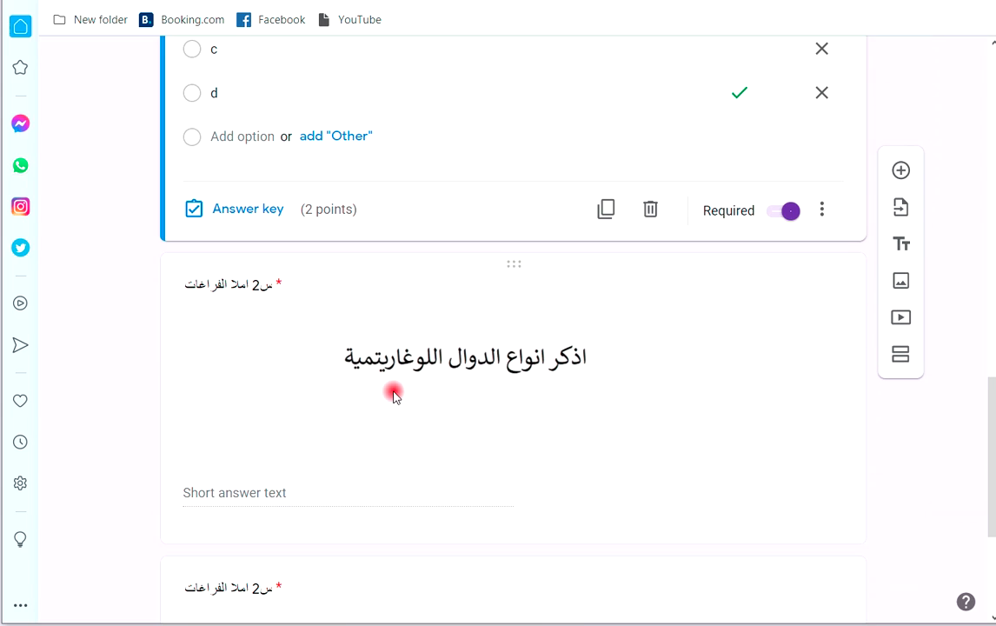
scroll(409, 393, down, 2)
scroll(431, 400, up, 3)
scroll(426, 426, down, 3)
scroll(420, 441, down, 1)
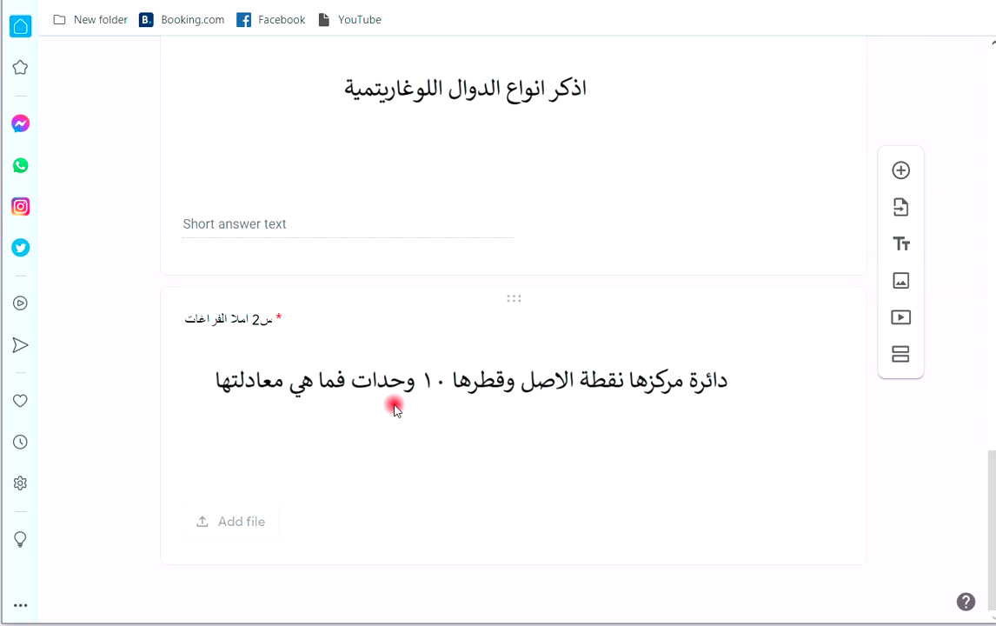
scroll(454, 337, up, 15)
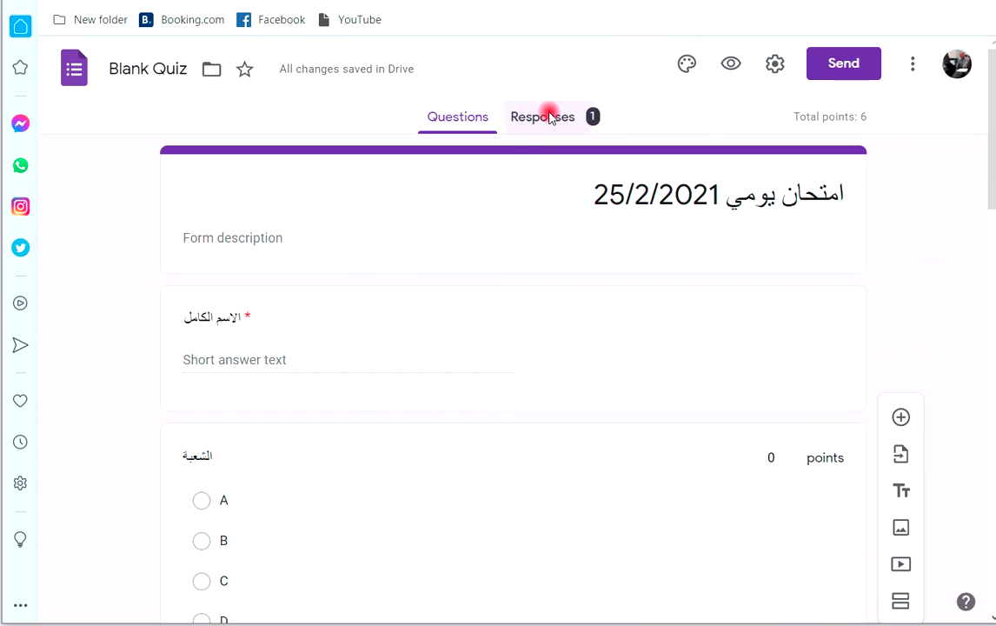
Scroll the Responses Summary to the س1 chart showing d correct, 0 of 1.
click(548, 115)
click(259, 283)
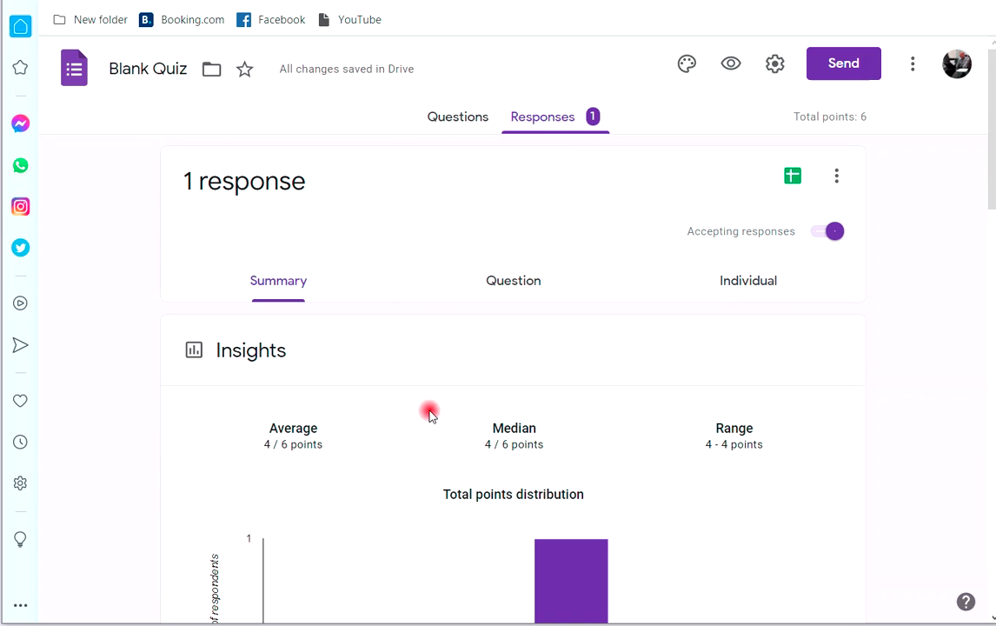
scroll(407, 400, down, 5)
scroll(415, 396, down, 2)
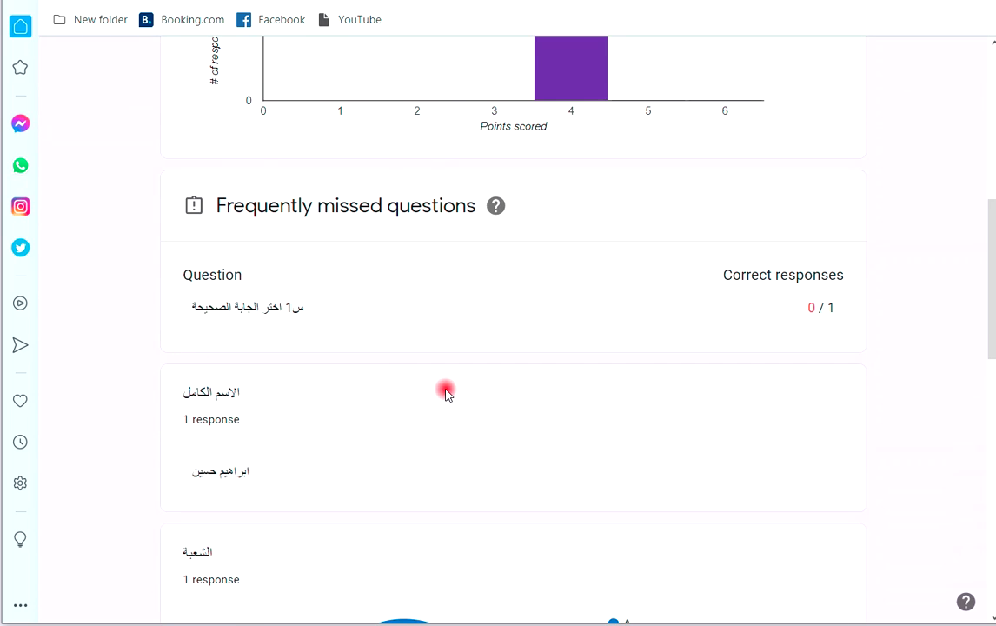
scroll(446, 389, down, 3)
scroll(445, 389, down, 3)
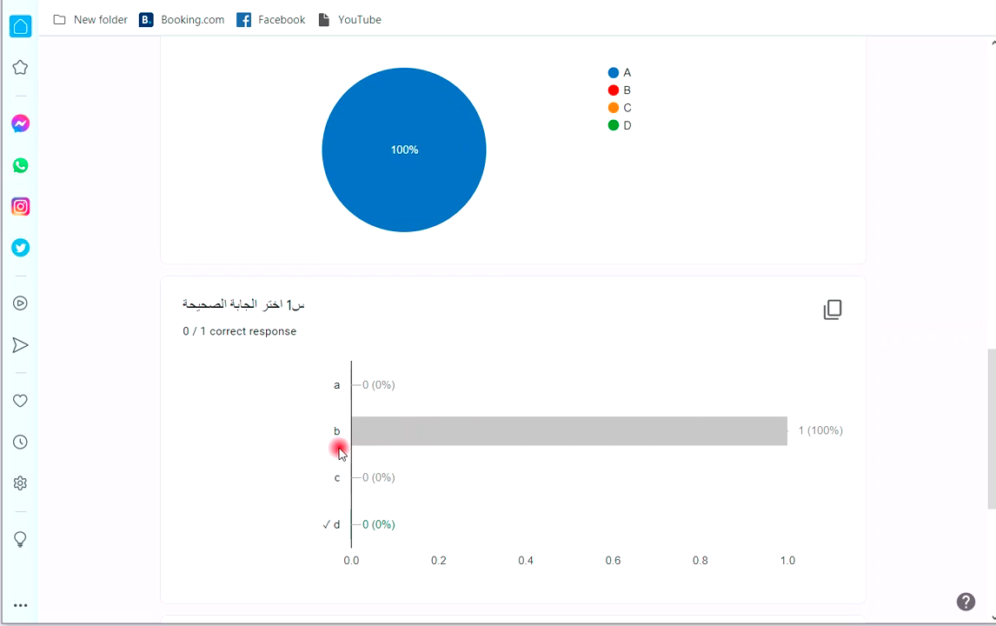
mouse_move(556, 439)
scroll(455, 470, down, 4)
scroll(459, 444, down, 1)
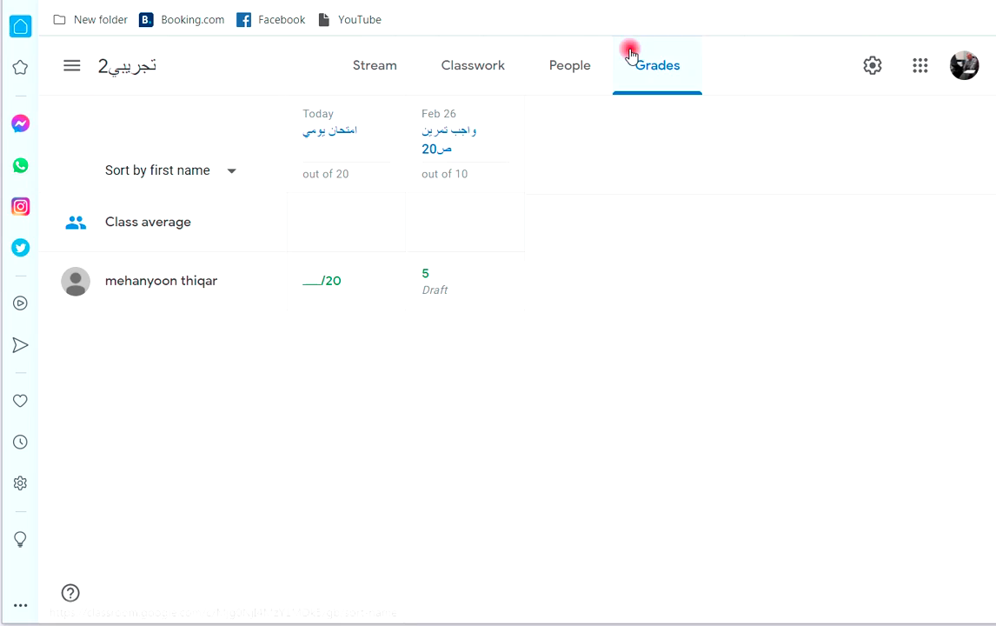
Enter 12 out of 20 in the student's امتحان يومي cell on the Grades tab.
click(298, 281)
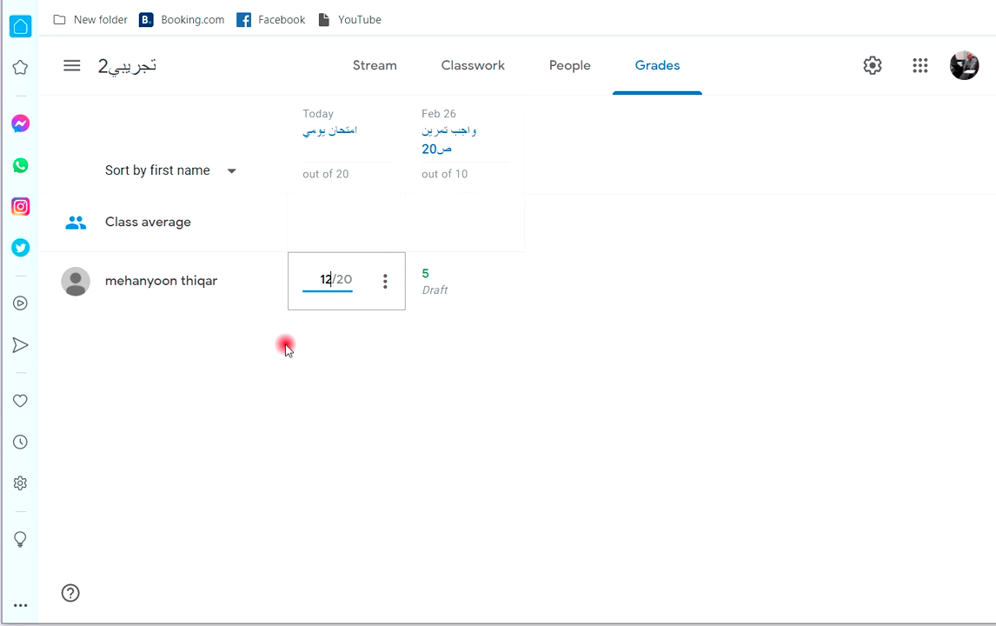
click(327, 216)
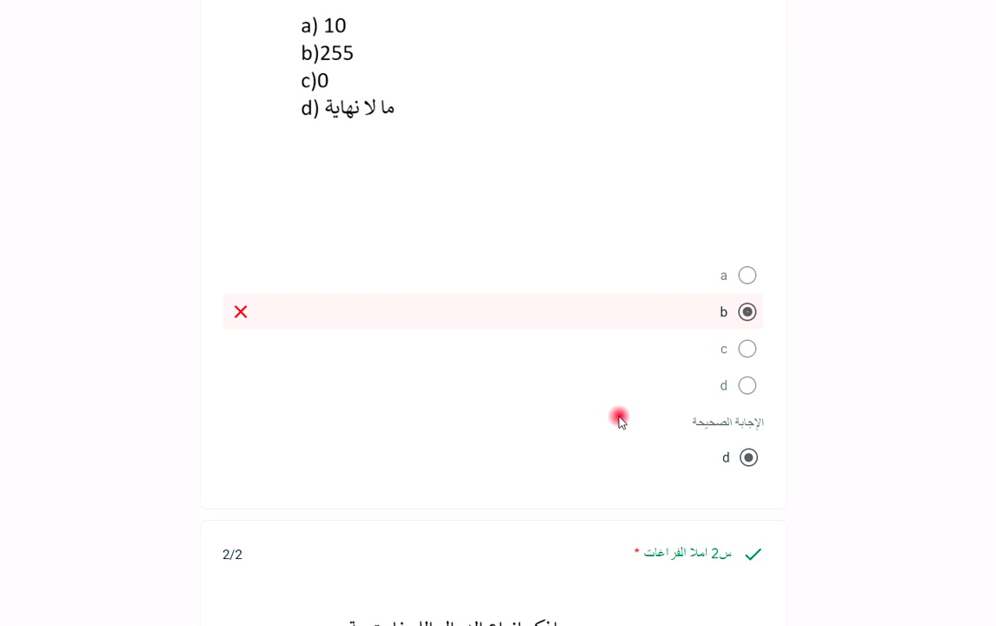
scroll(564, 395, down, 3)
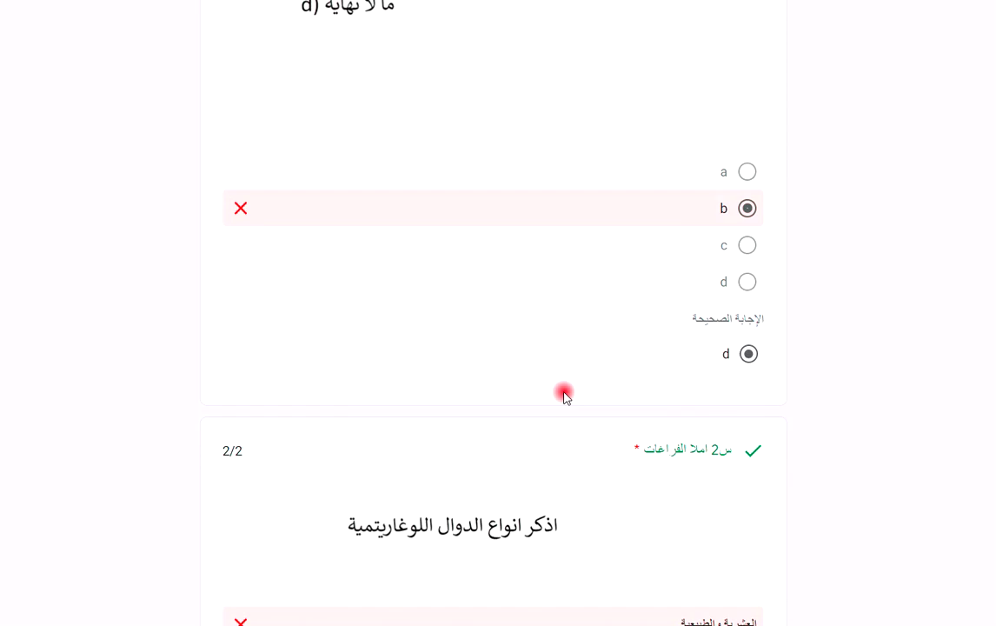